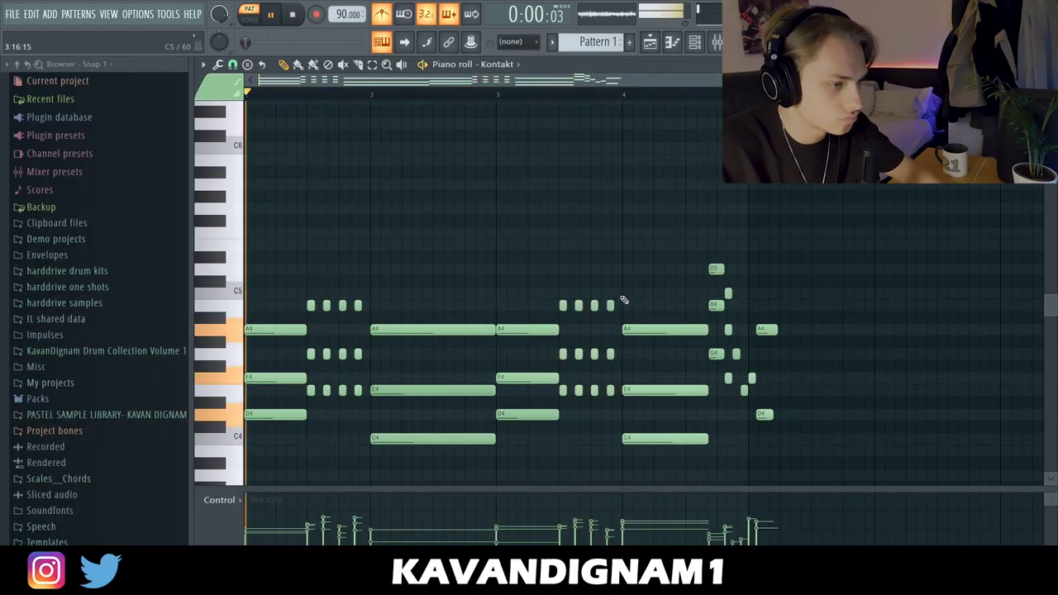
Set the project tempo to 109 BPM and play the pattern back
left_click_drag(347, 14, 348, 8)
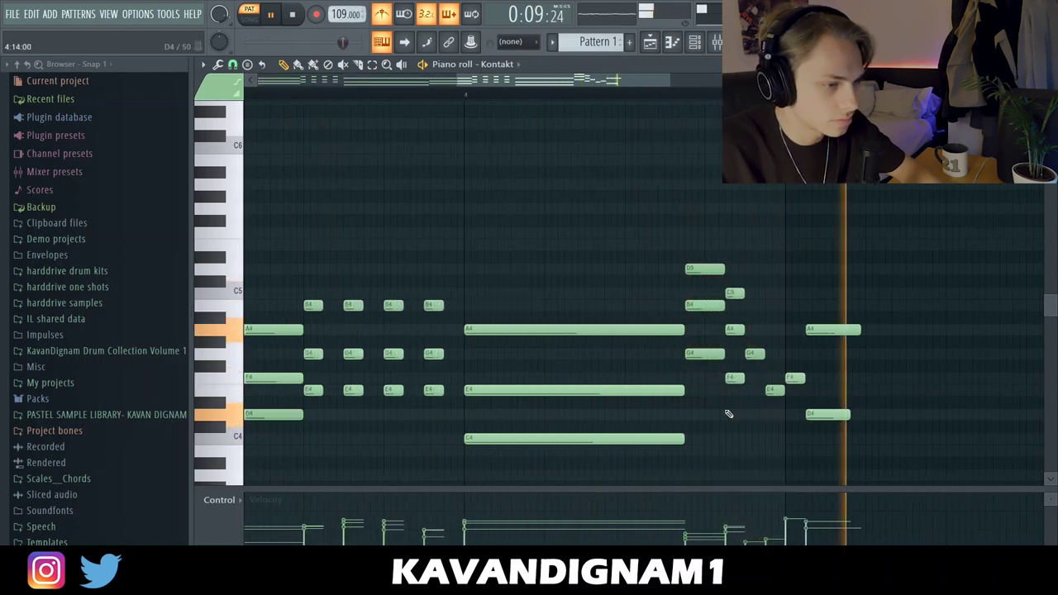
key("space")
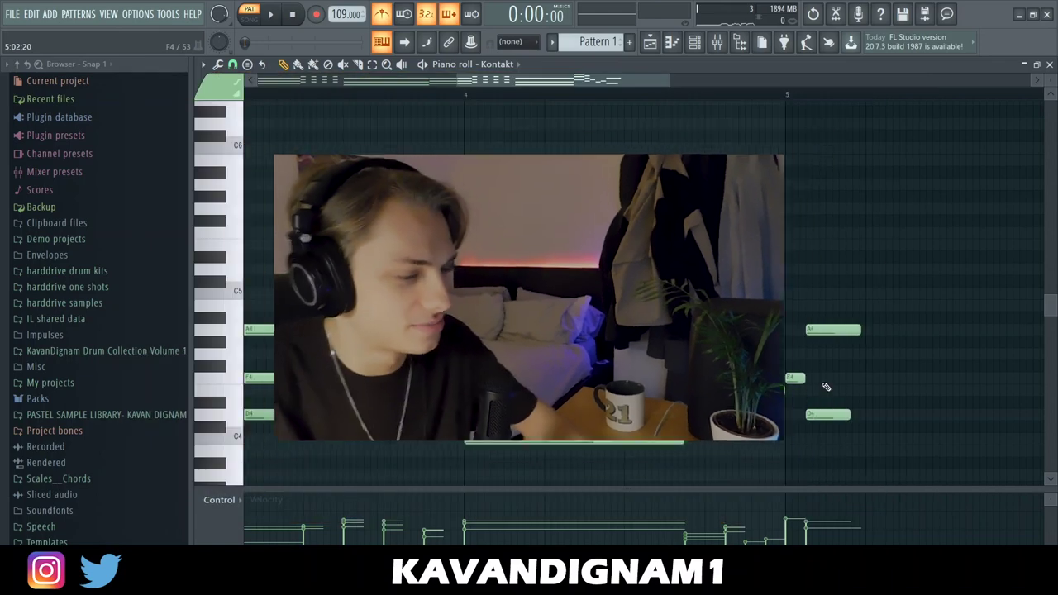
key("space")
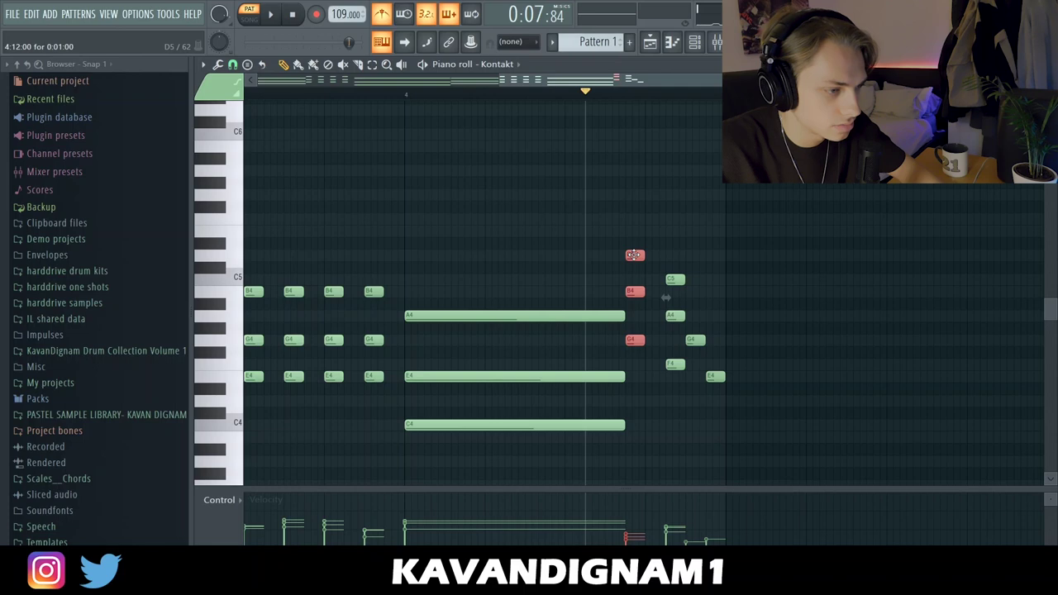
Shift and lengthen the D5 and C5 chords ending bar 4 to join end to end, finish with a B4, G4, E4 chord, and play it
scroll(637, 269, "down", 3)
mouse_move(627, 255)
left_mouse_down()
mouse_move(615, 255)
mouse_move(628, 253)
left_mouse_up()
scroll(637, 269, "up", 3)
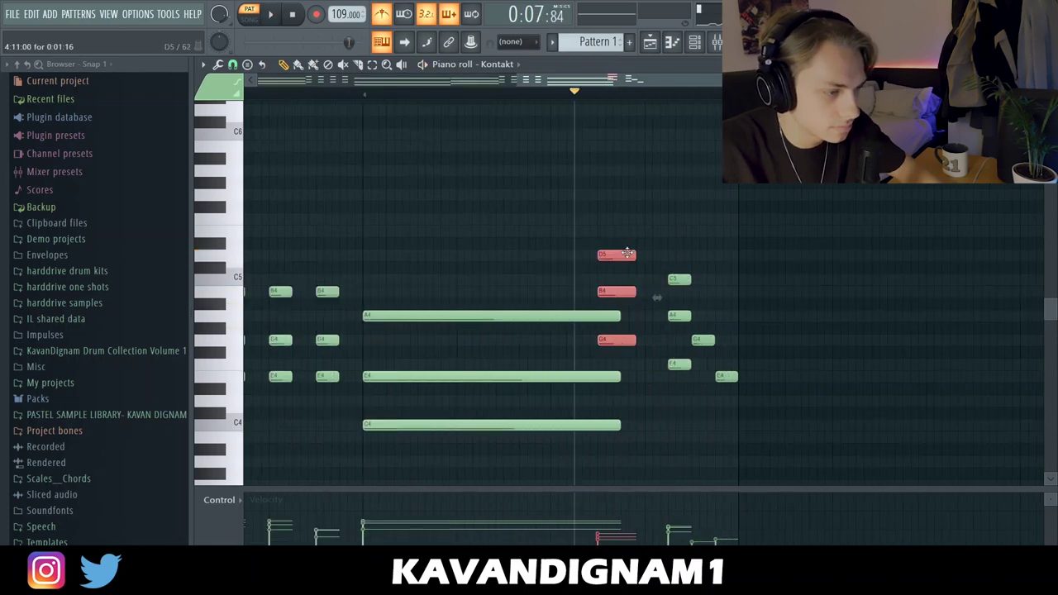
left_click_drag(584, 430, 640, 229)
key("ctrl+l")
left_click_drag(602, 357, 657, 248)
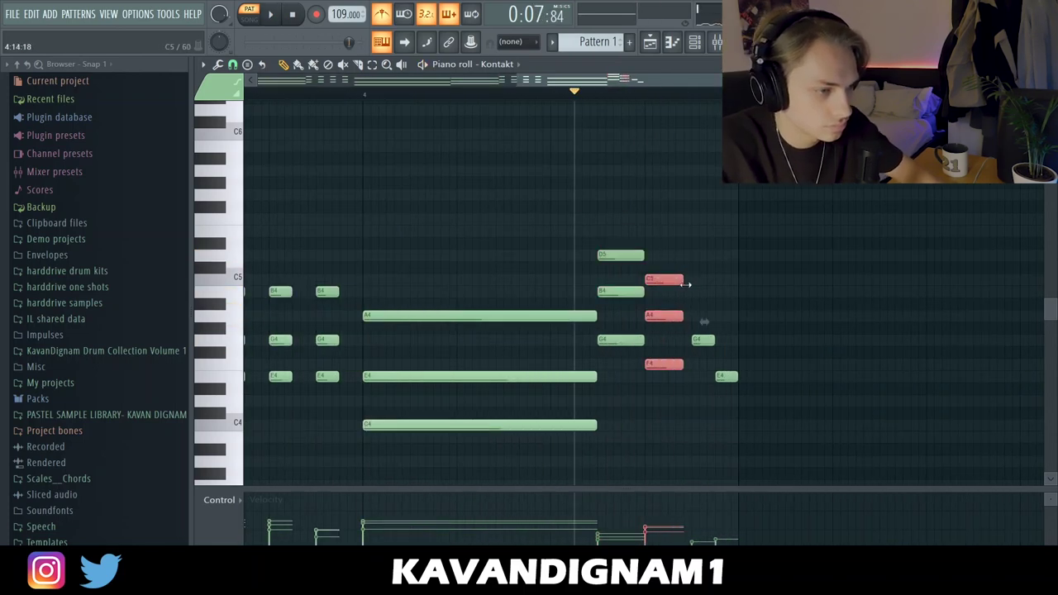
left_click(697, 341)
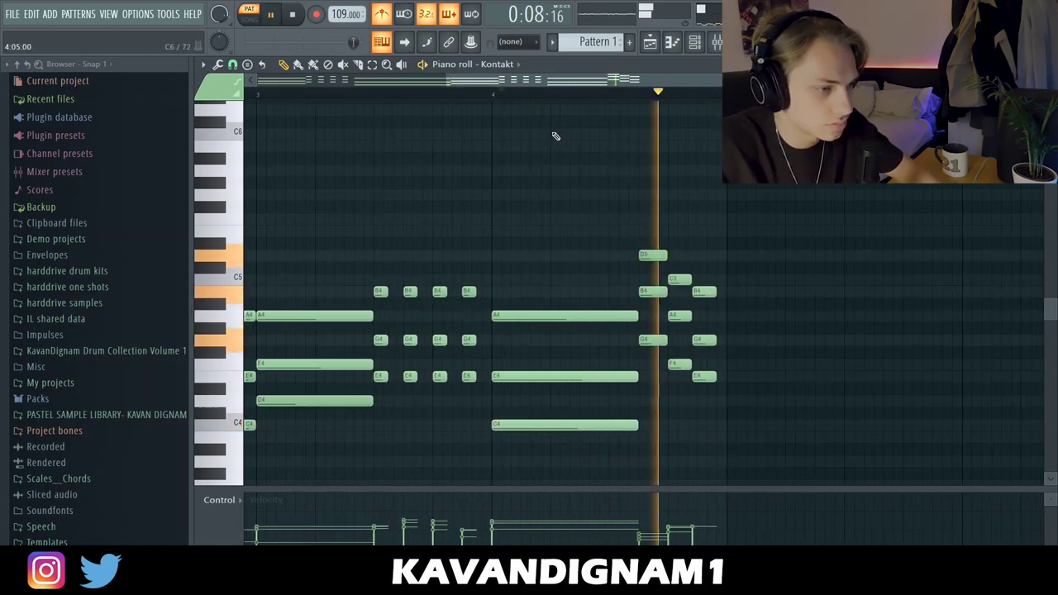
key("space")
scroll(547, 406, "down", 4)
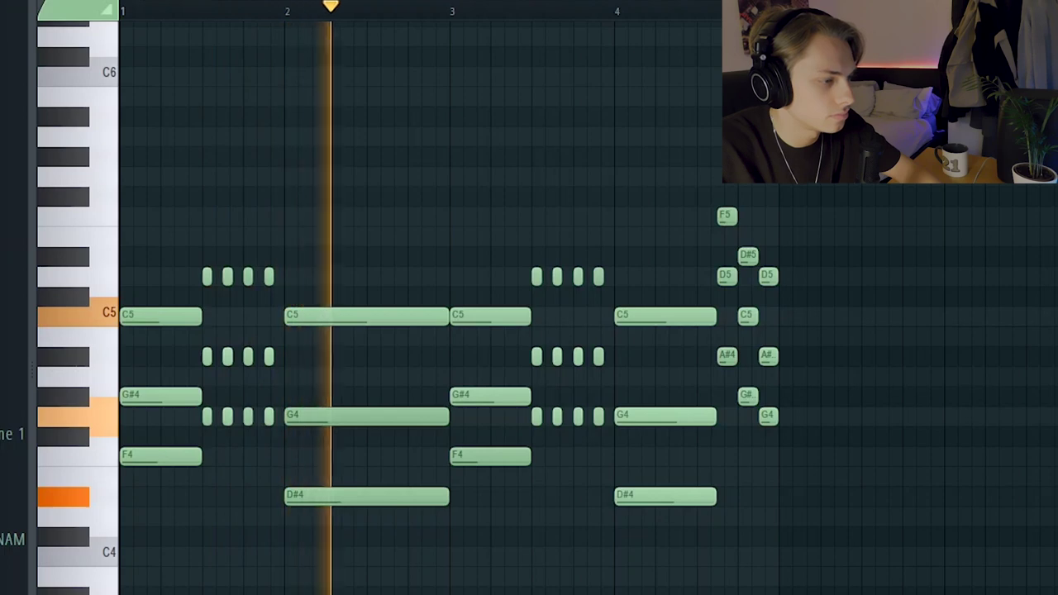
Highlight the long D#4, G4, C5 chords in bars 2 and 4 in turn while the pattern plays
left_click_drag(346, 594, 390, 197)
scroll(393, 225, "up", 3)
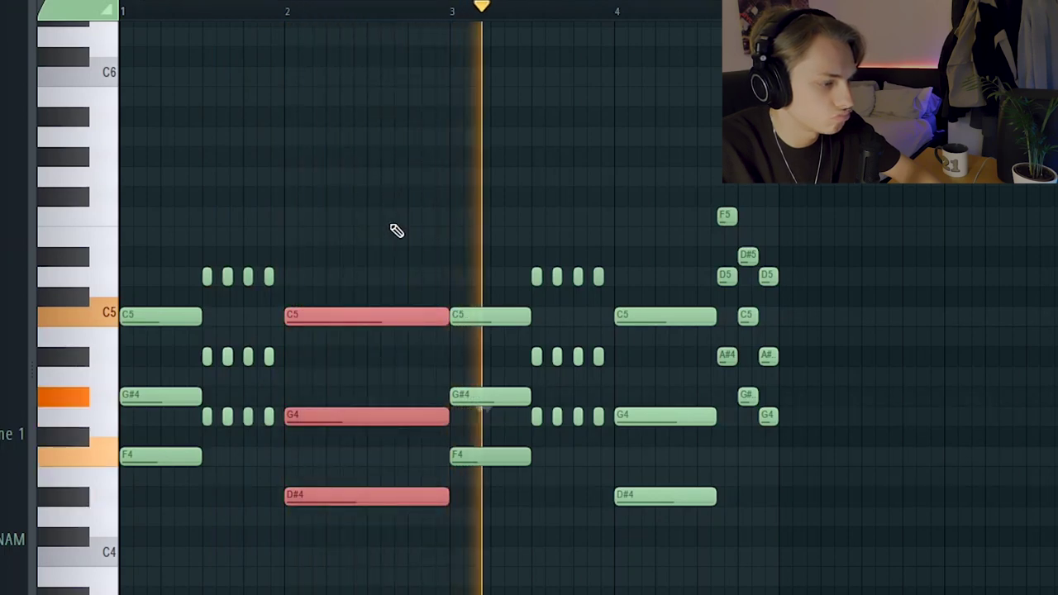
key("ctrl+d")
left_click_drag(659, 539, 671, 227)
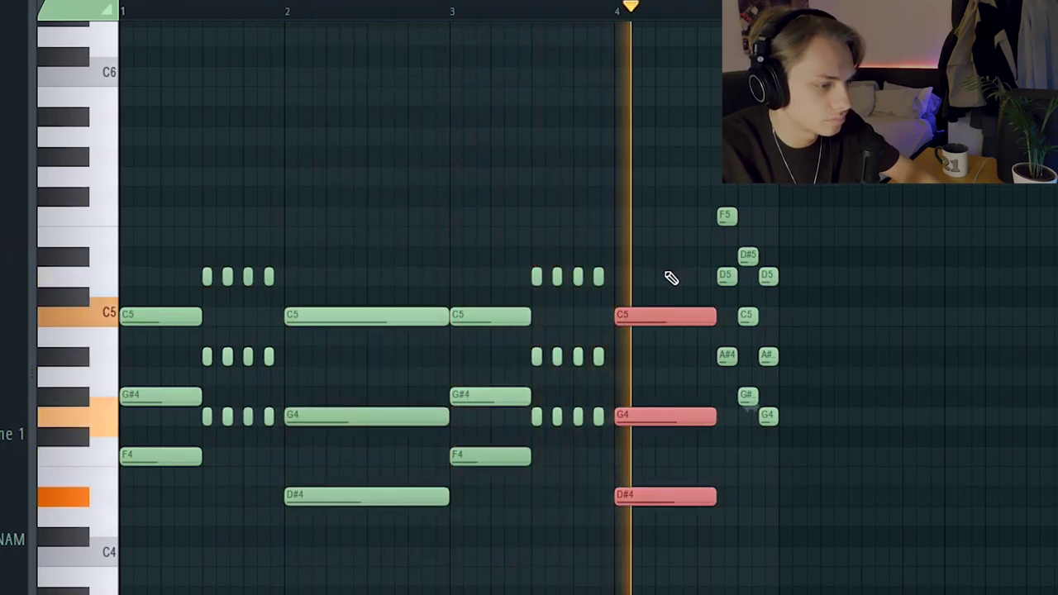
key("ctrl+d")
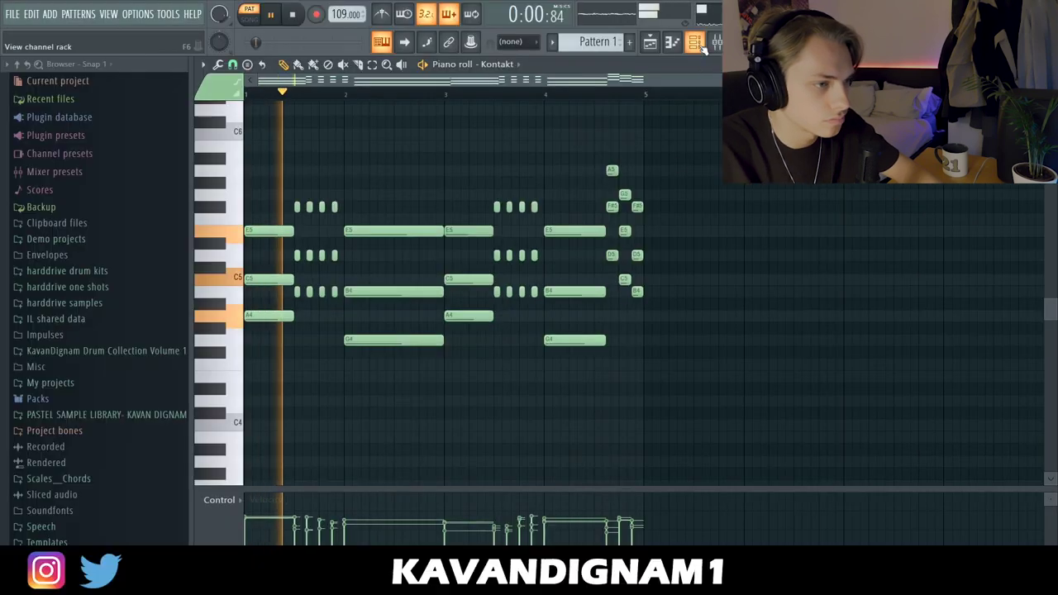
Filter the Analog Lab presets to the LOOPHOLE bank, shuffle the results and load the Verbed Martian preset
left_click(693, 43)
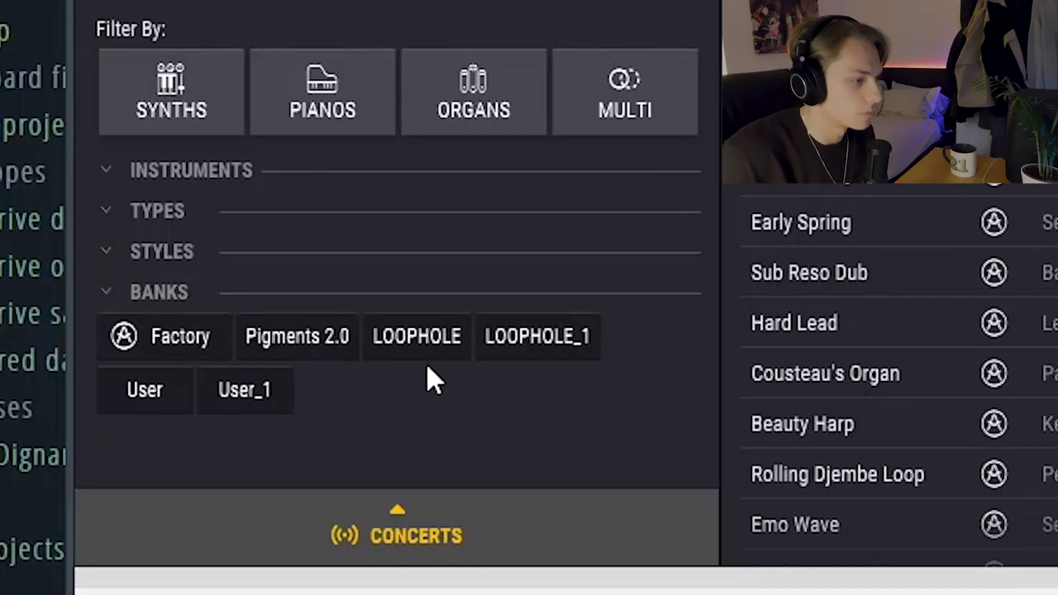
left_click(438, 341)
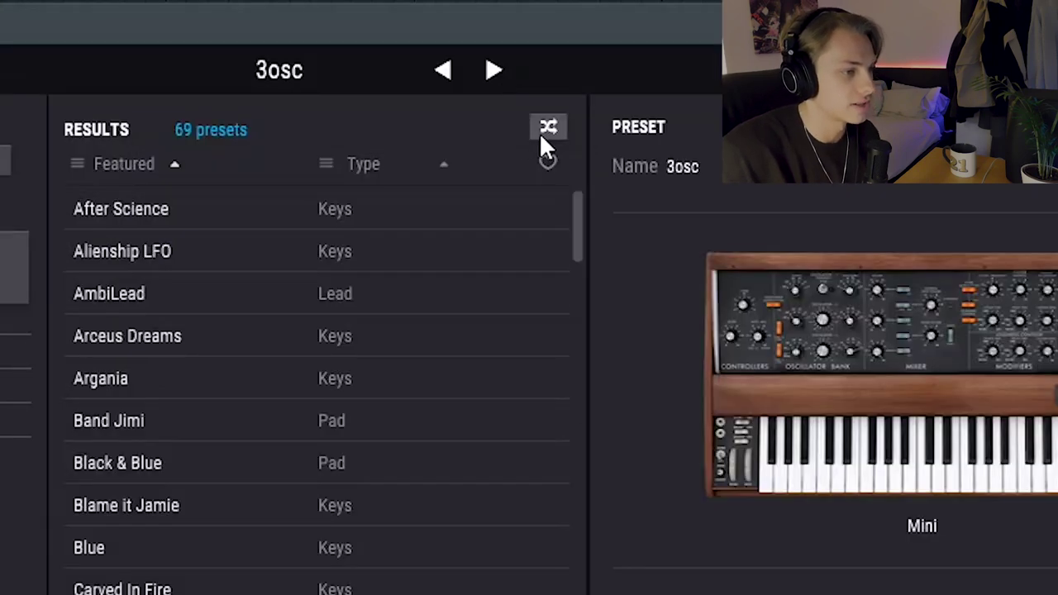
left_click(546, 130)
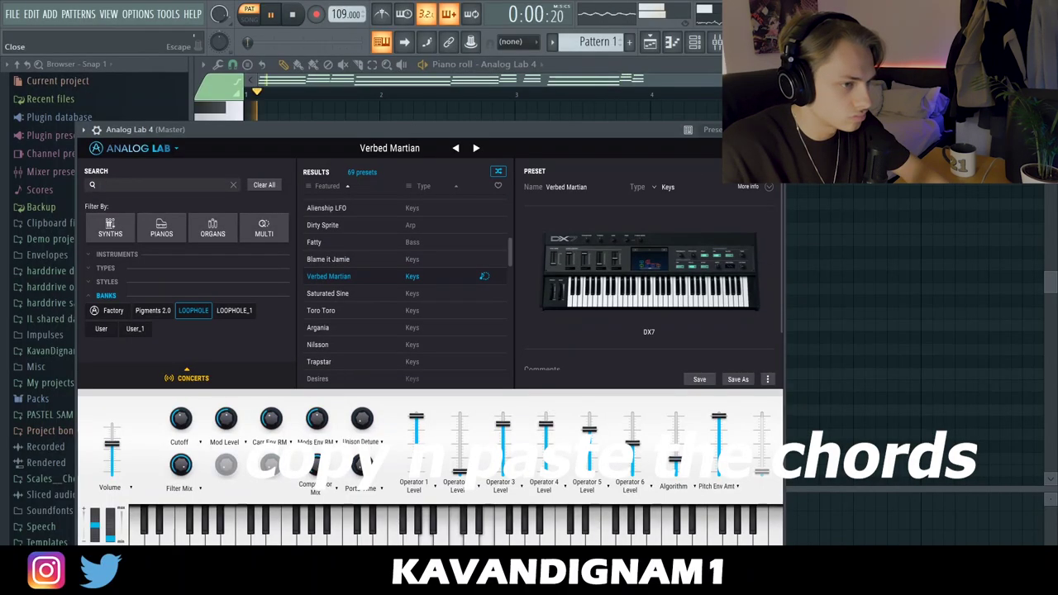
left_click(774, 130)
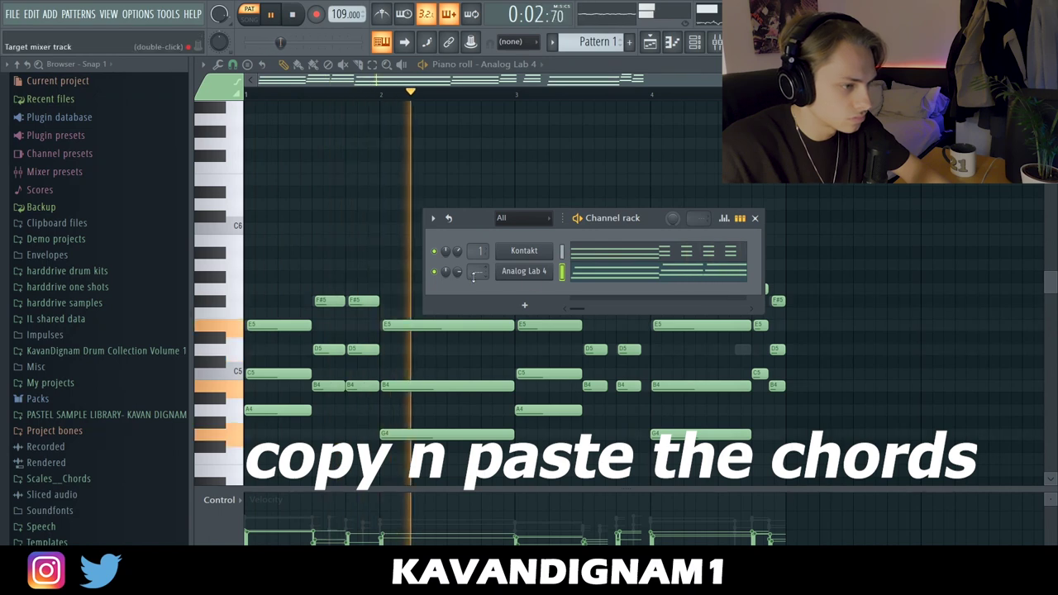
Select the lowest notes of the Analog Lab chords in bars 1 and 2: A4, B4 and G4
left_click(586, 272)
left_click(586, 272)
key("ctrl+a")
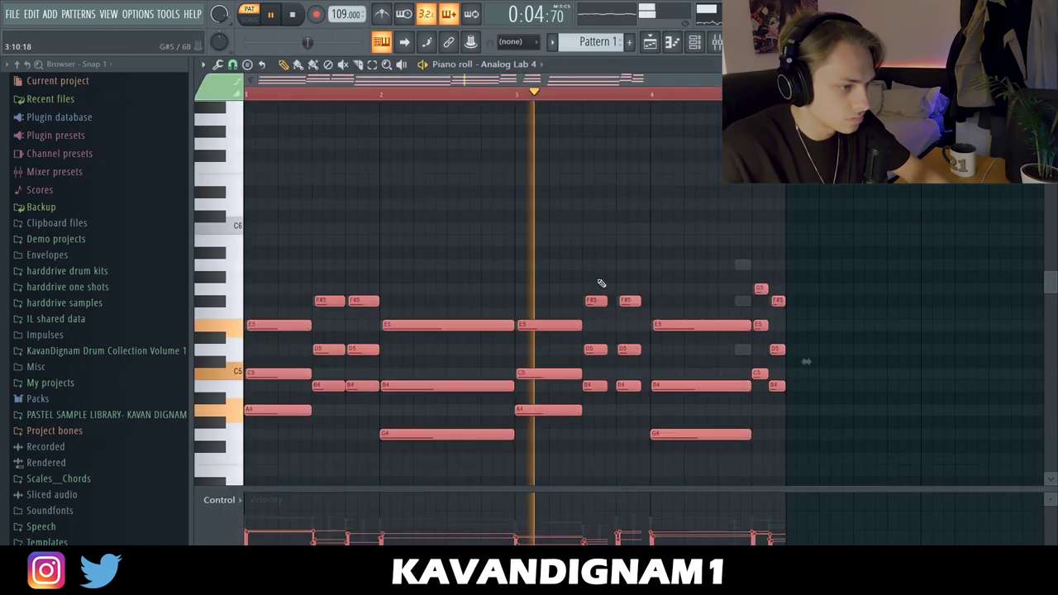
scroll(603, 285, "up", 3)
left_click(395, 371, "ctrl")
left_click_drag(277, 397, 281, 418)
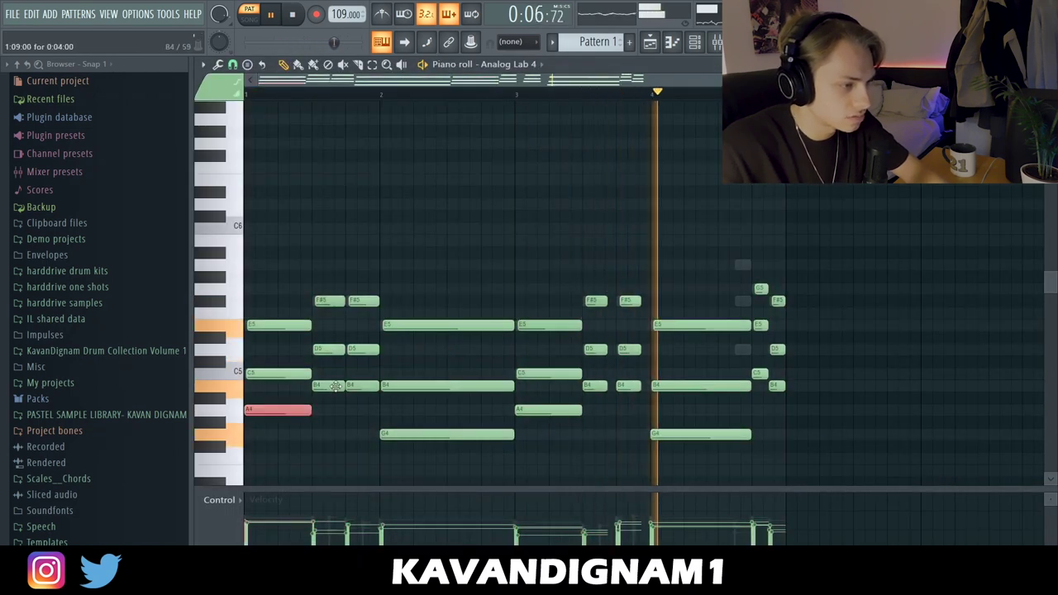
left_click_drag(330, 378, 335, 396)
left_click_drag(405, 405, 411, 428)
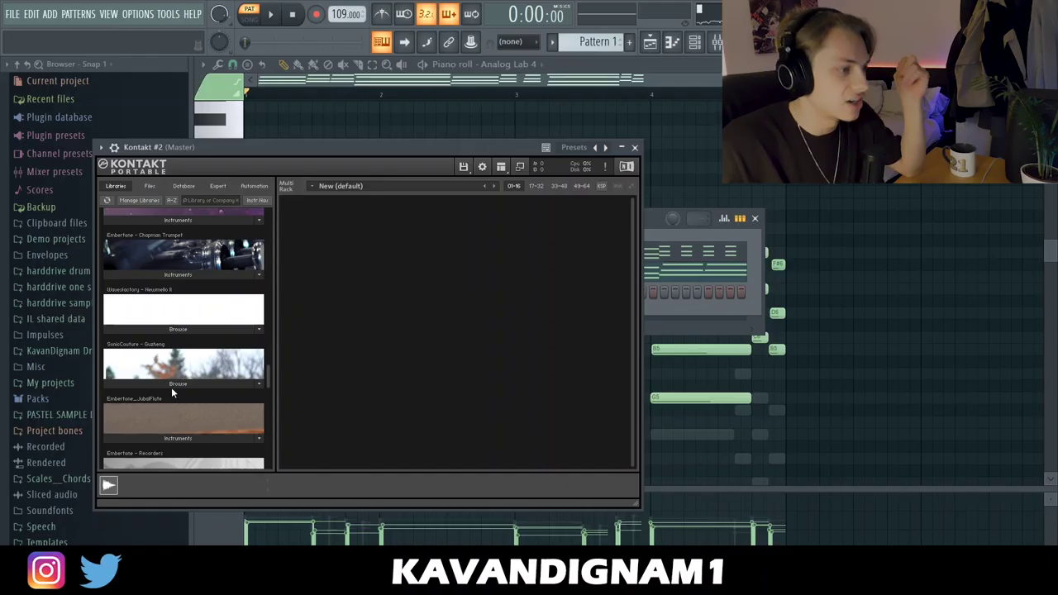
Browse the Guzheng library in Kontakt #2 and draw a short melody late in bar 2 with notes F#6, G6, E6, B5 and E6
left_click(173, 387)
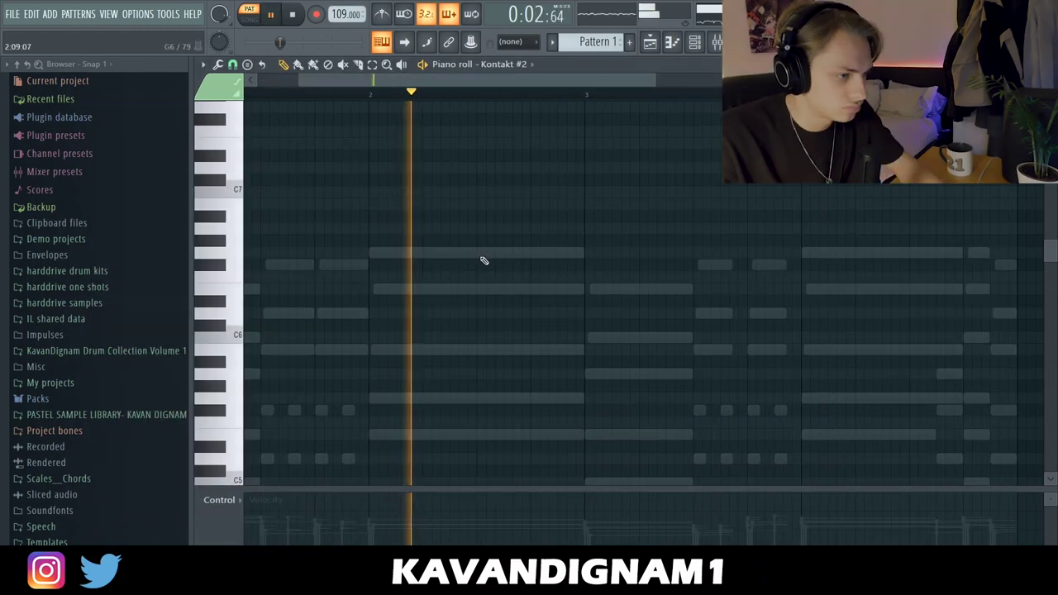
left_click(488, 253)
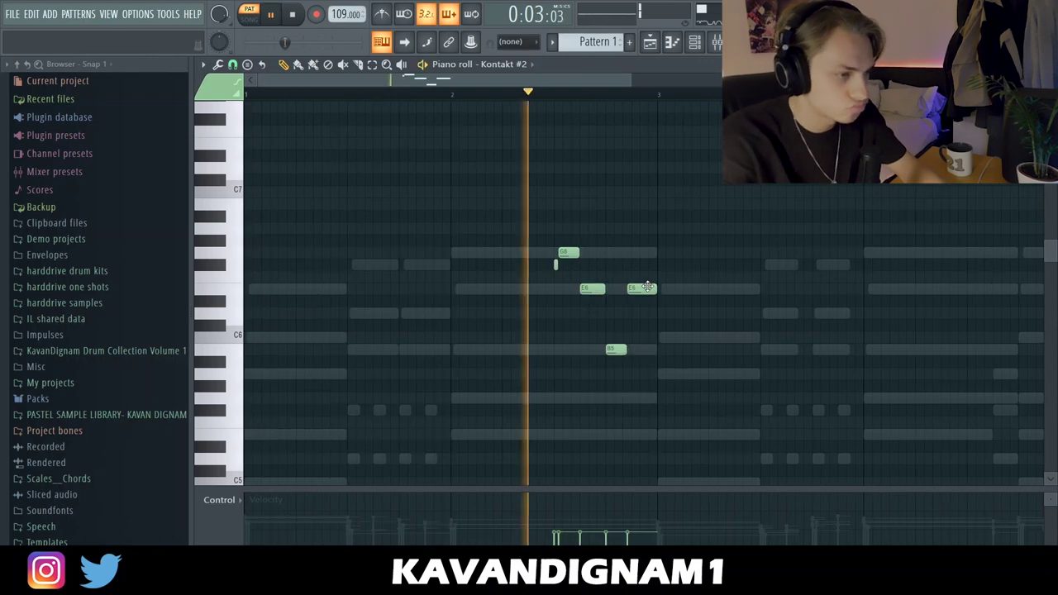
scroll(653, 252, "down", 2)
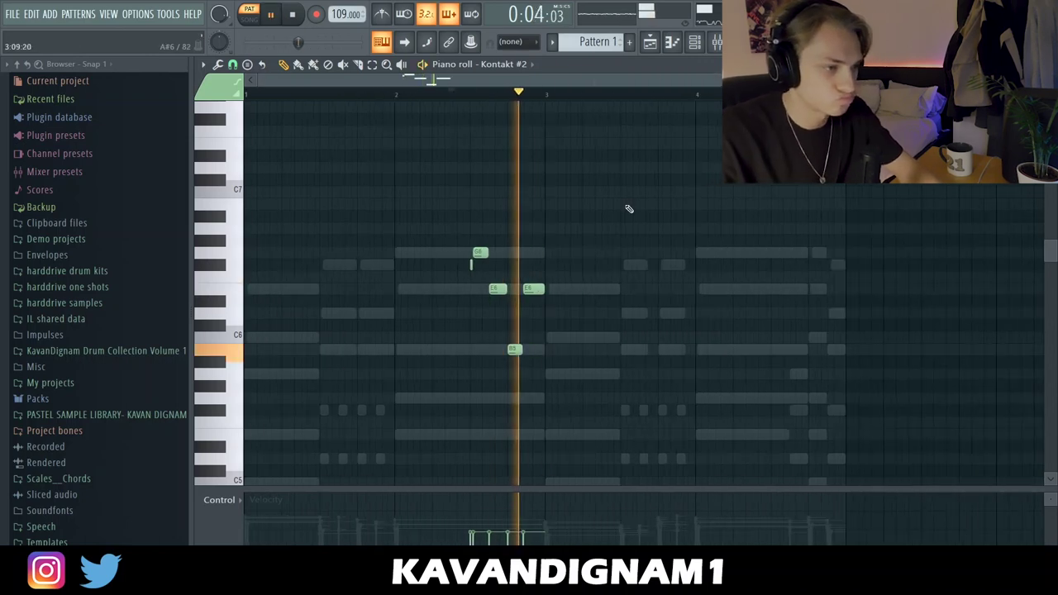
Draw a second Kontakt #2 melody run at the end of bar 4 with notes D6, E6, B5, C6 and B5
scroll(769, 307, "up", 1, "ctrl")
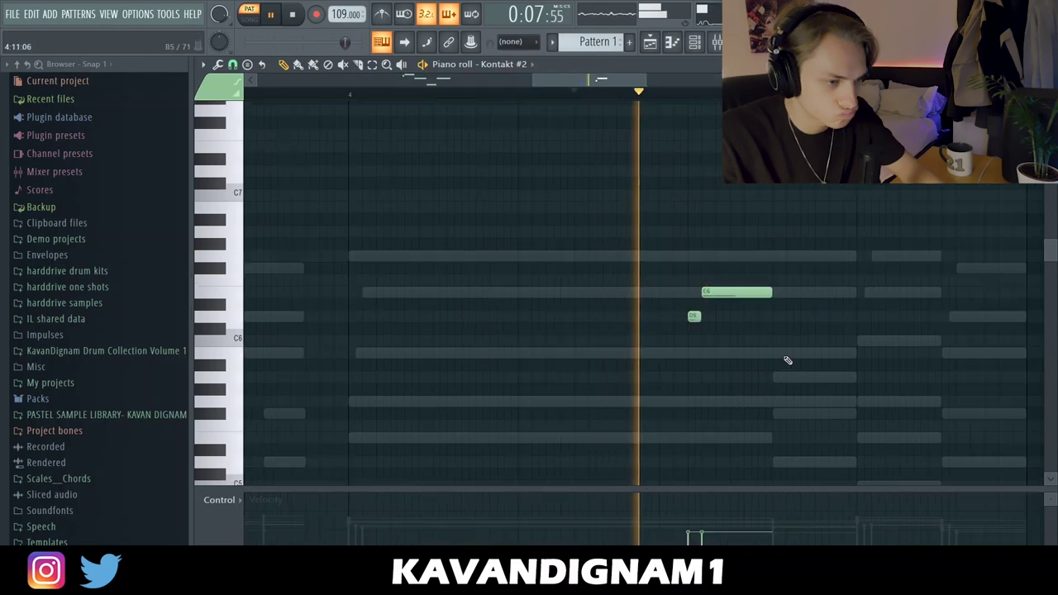
key("space")
left_click(862, 343)
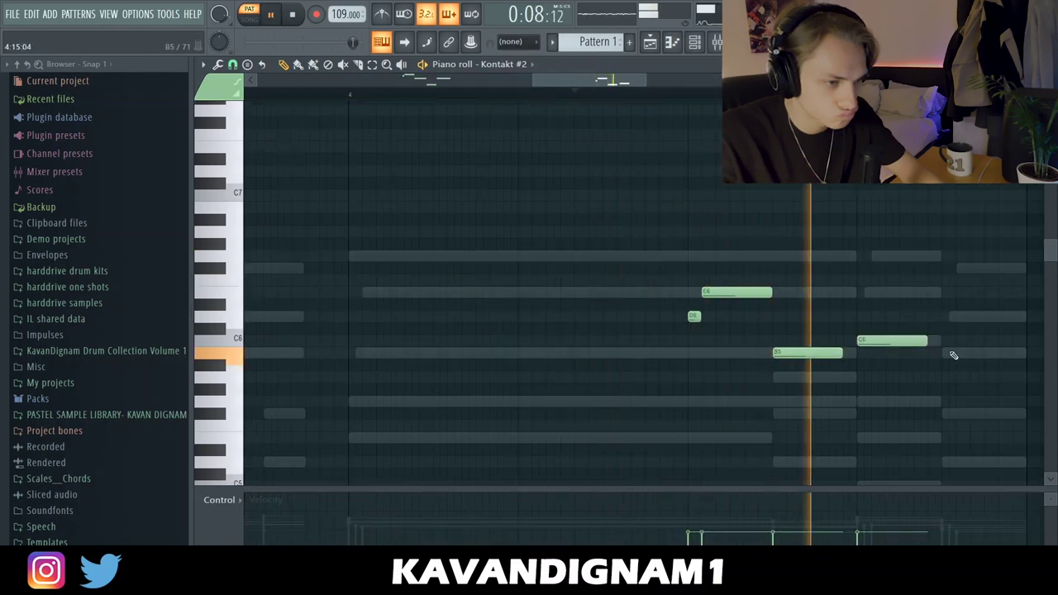
left_click(949, 354)
Repitch the last two notes of the bar 4 melody run to D6 and C6 while listening
left_click_drag(874, 341, 875, 292)
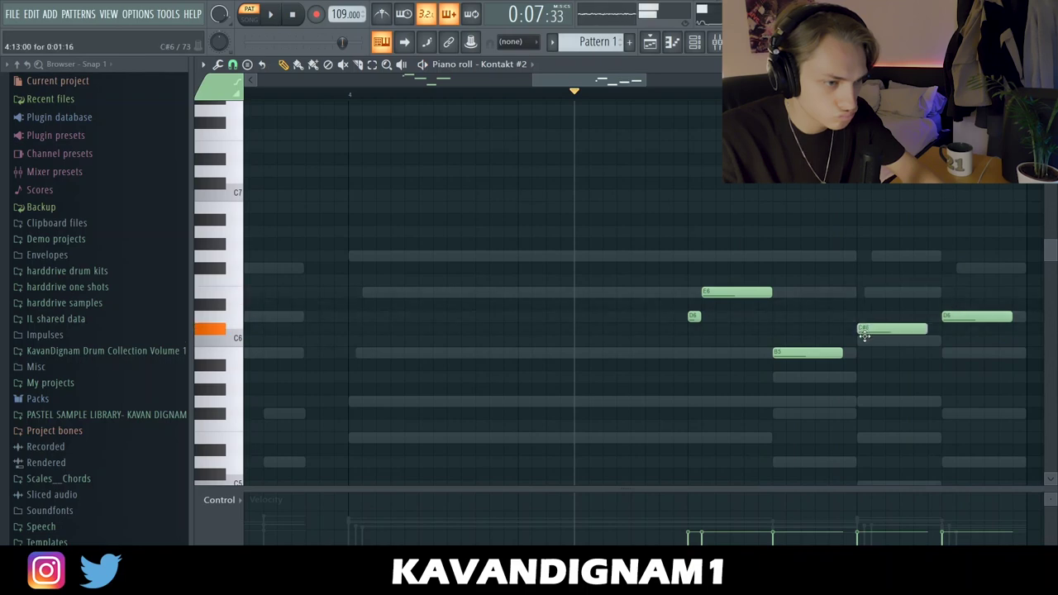
key("space")
left_click_drag(955, 316, 959, 356)
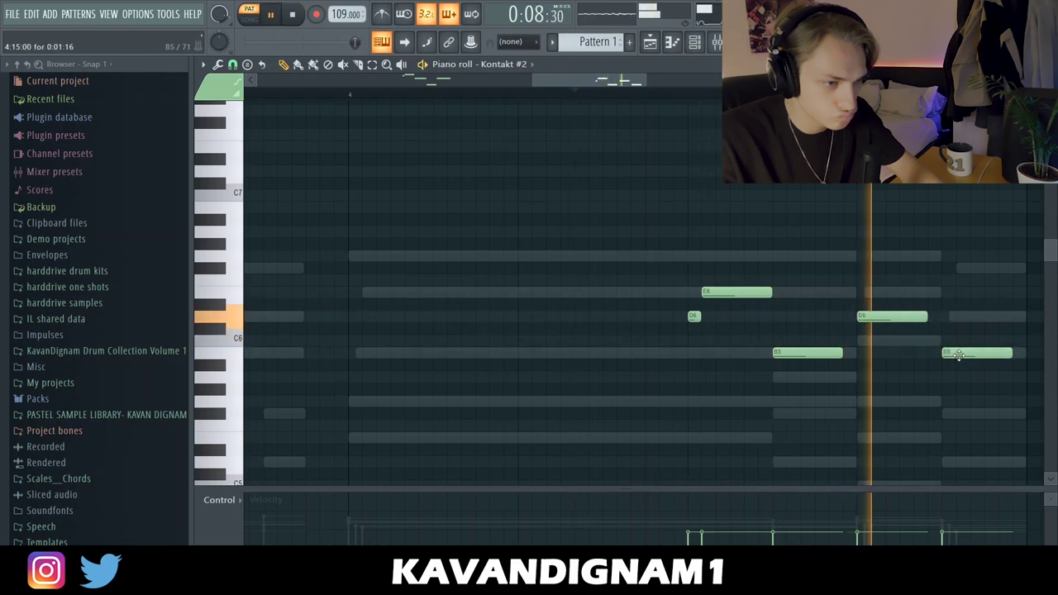
scroll(960, 355, "down", 3)
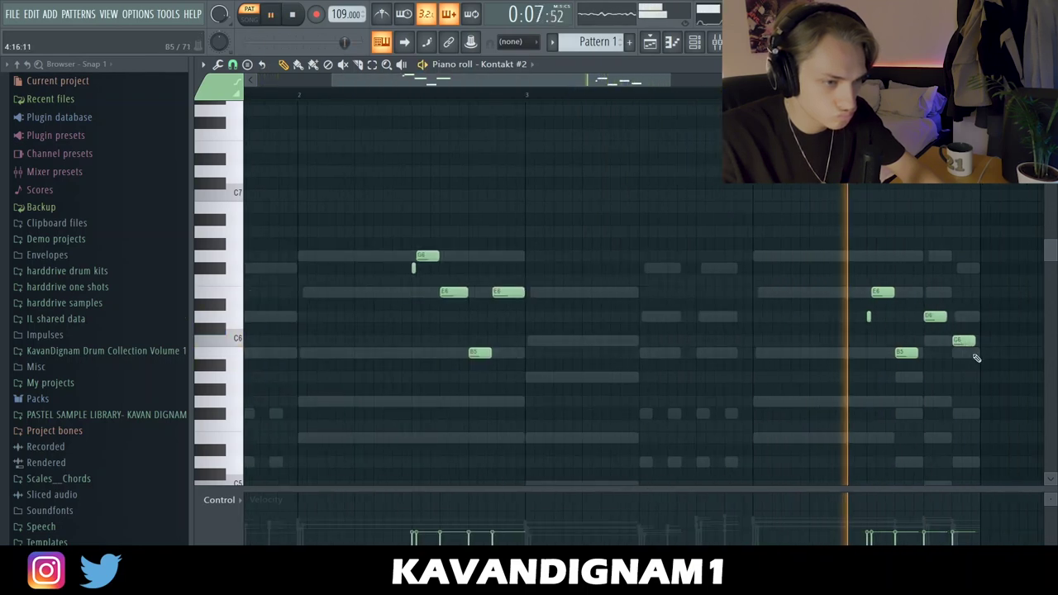
scroll(977, 358, "down", 2)
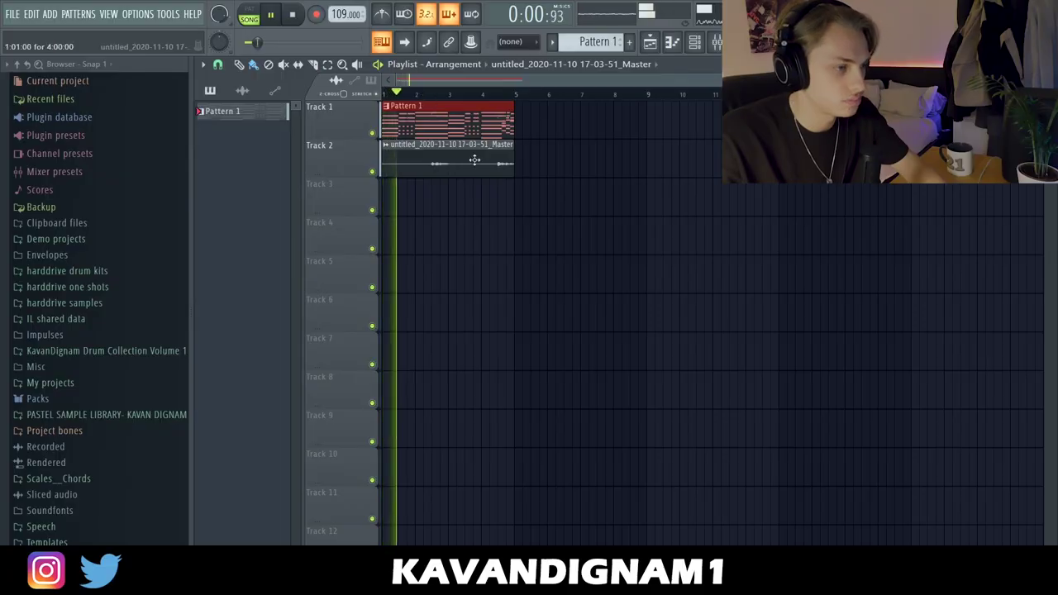
Add bass notes to the Analog Lab part one octave below the lower chord notes
left_click(704, 44)
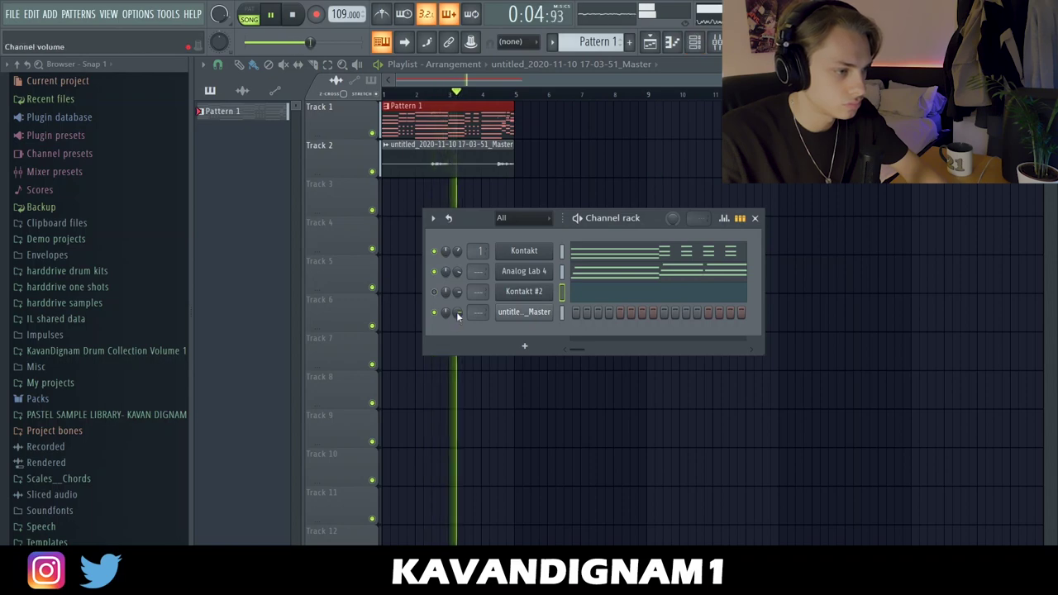
left_click(600, 278)
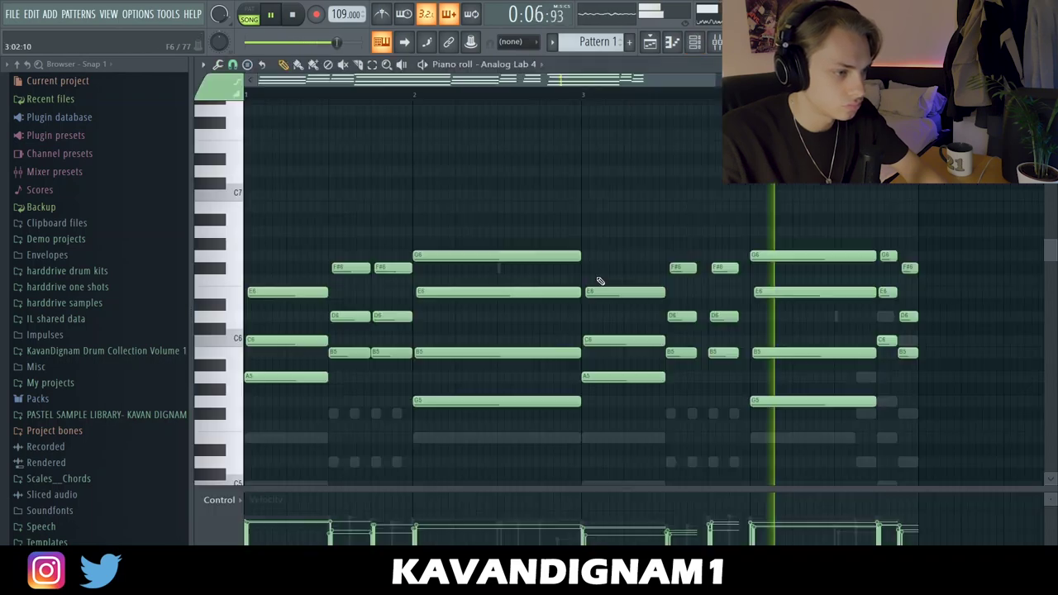
scroll(685, 347, "down", 1)
scroll(480, 380, "down", 3)
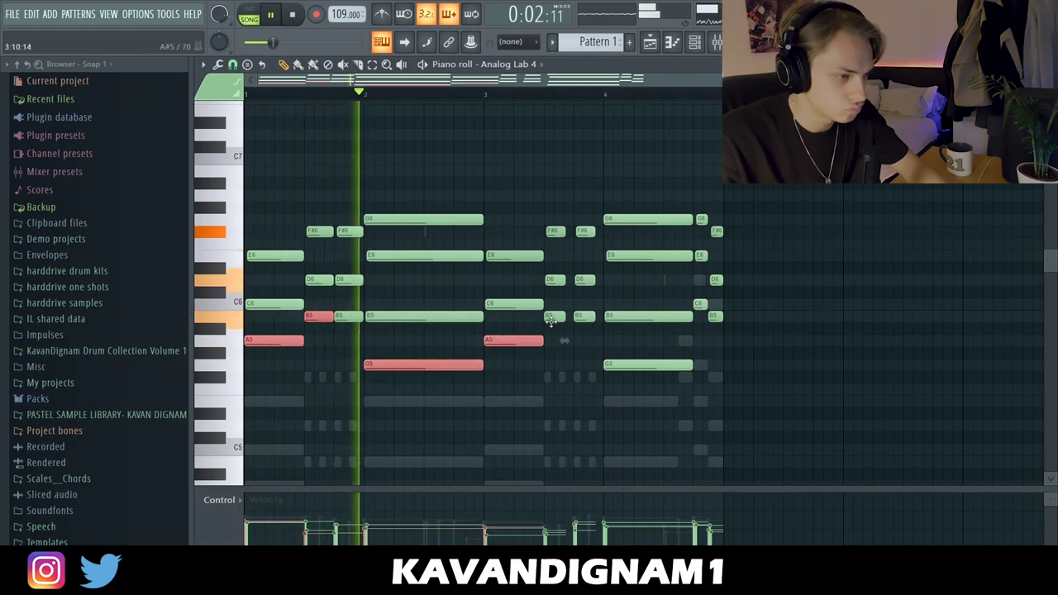
left_click(645, 363, "ctrl+shift")
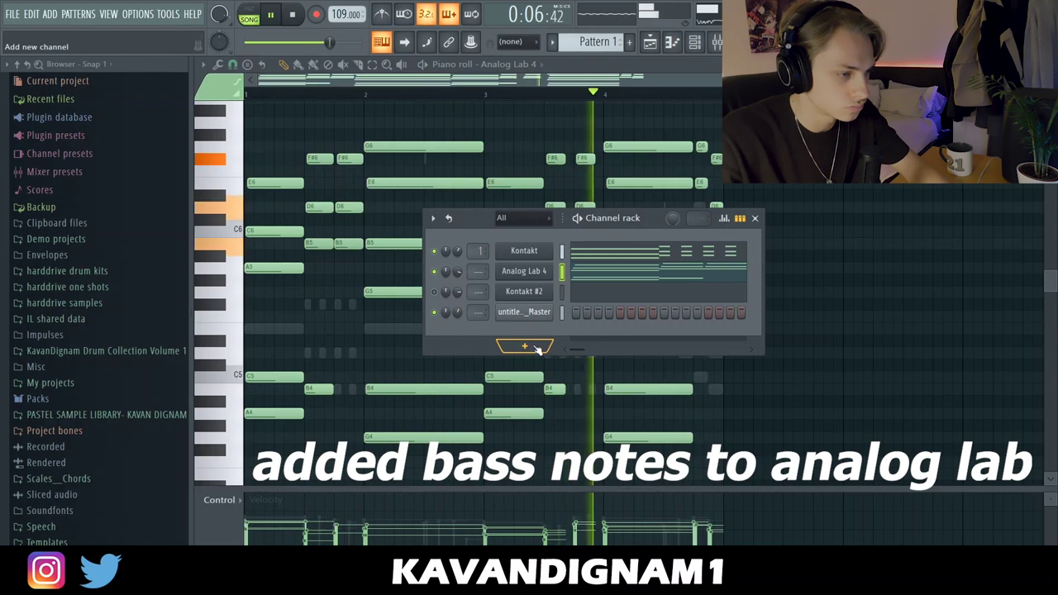
Add the hammer - bell one-shot from the Immortal kit's bells folder as a new channel and play the song with it
left_click(536, 351)
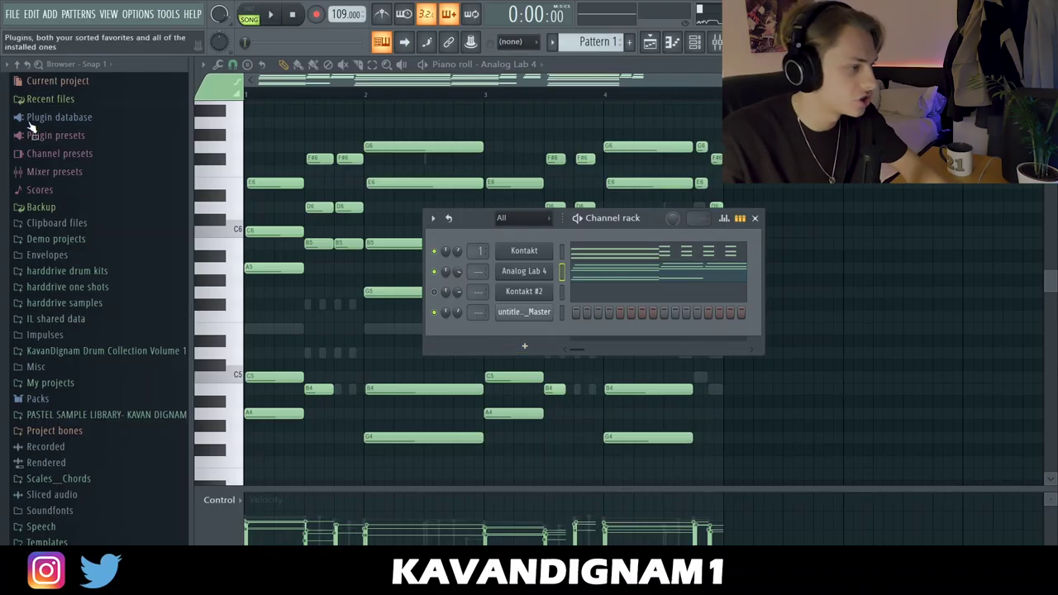
left_click(68, 287)
left_click_drag(79, 489, 620, 354)
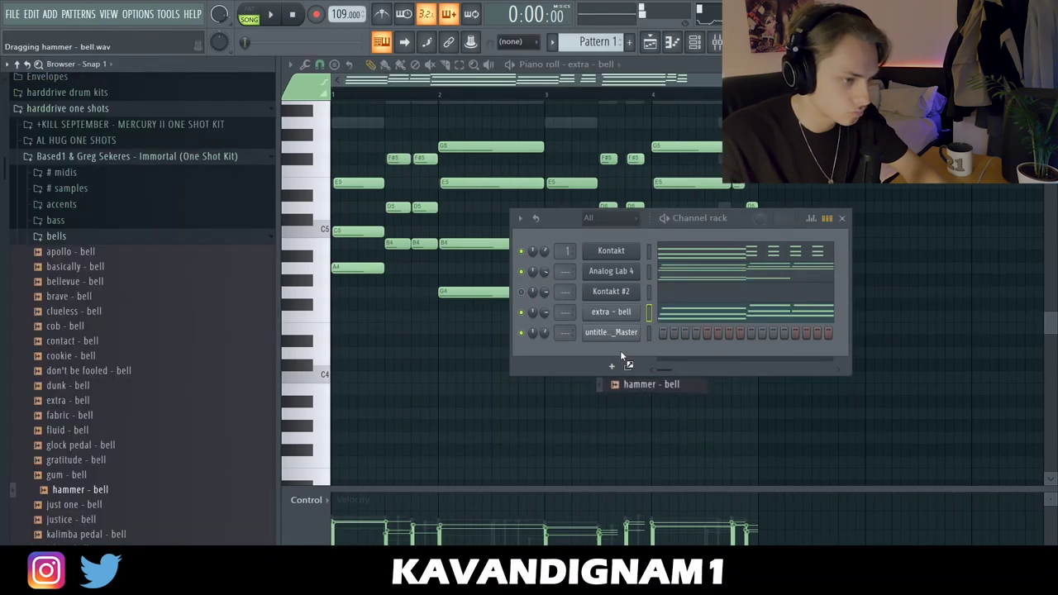
key("space")
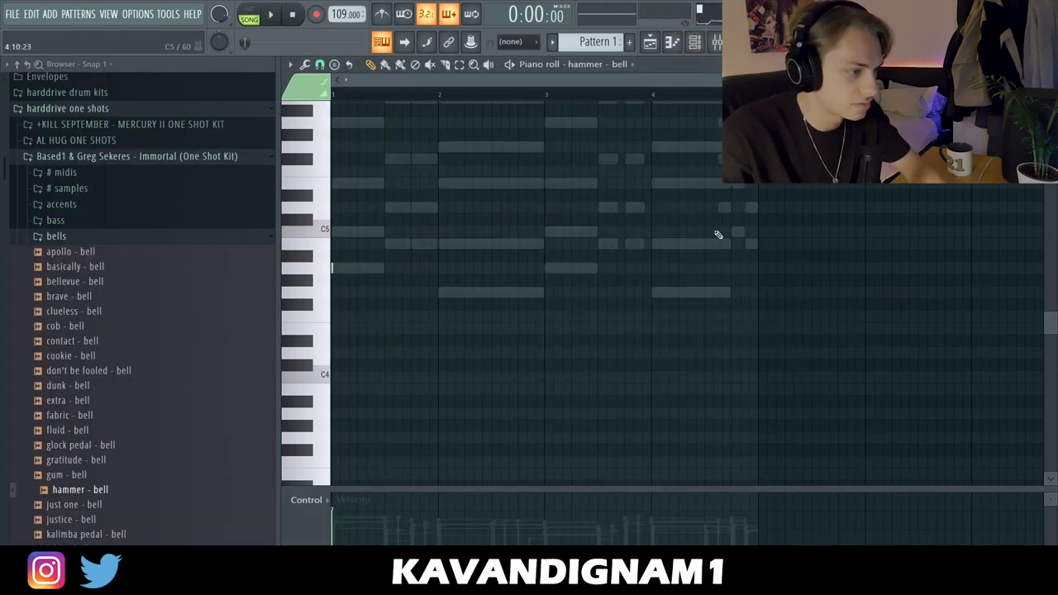
key("space")
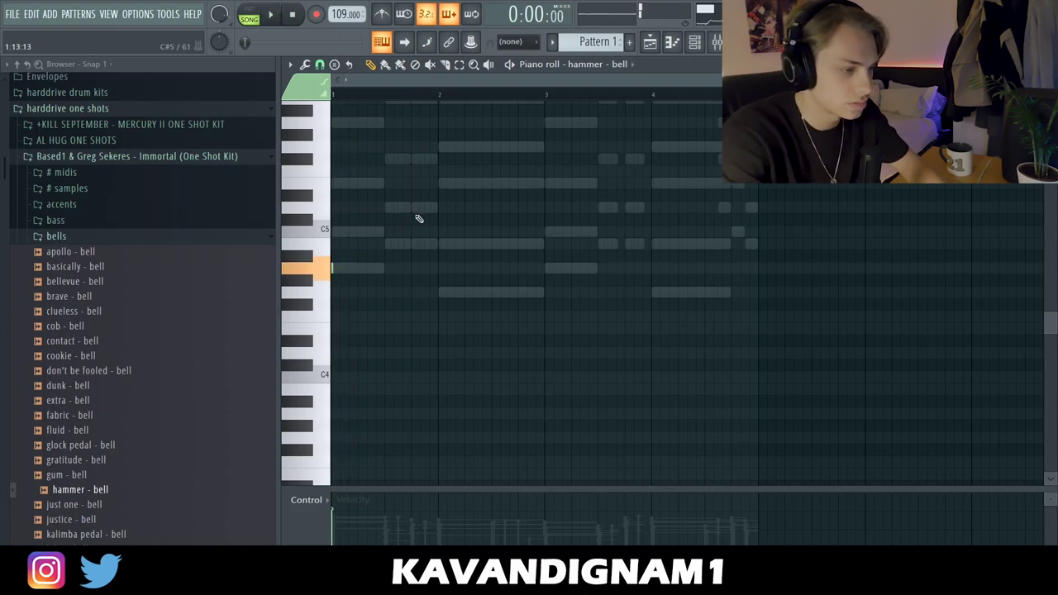
key("space")
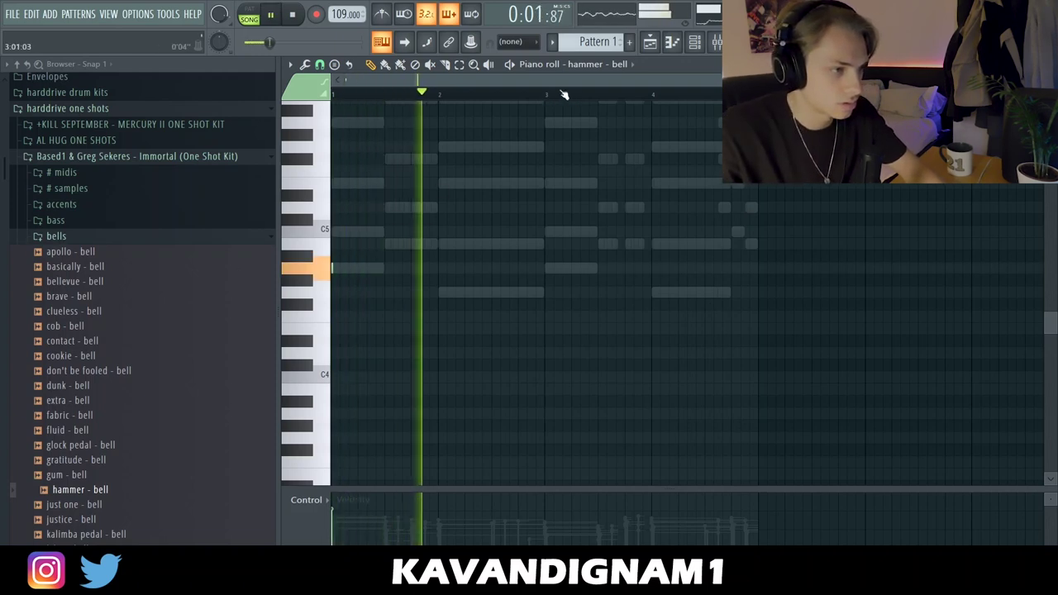
Layer the chord notes on the pull - bell one-shot and audition it against the song
key("F6")
key("space")
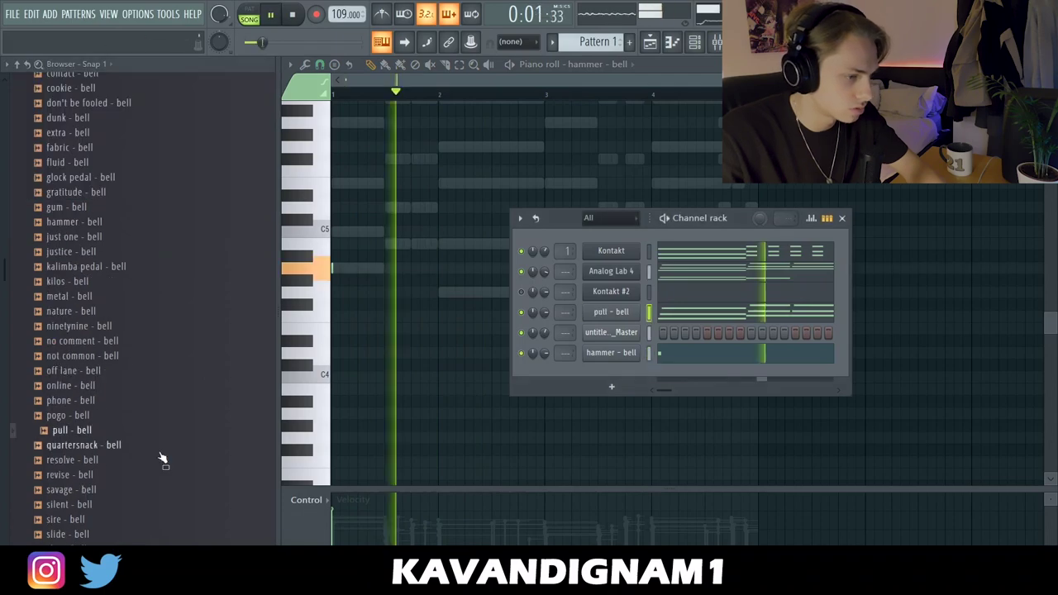
right_click(612, 312)
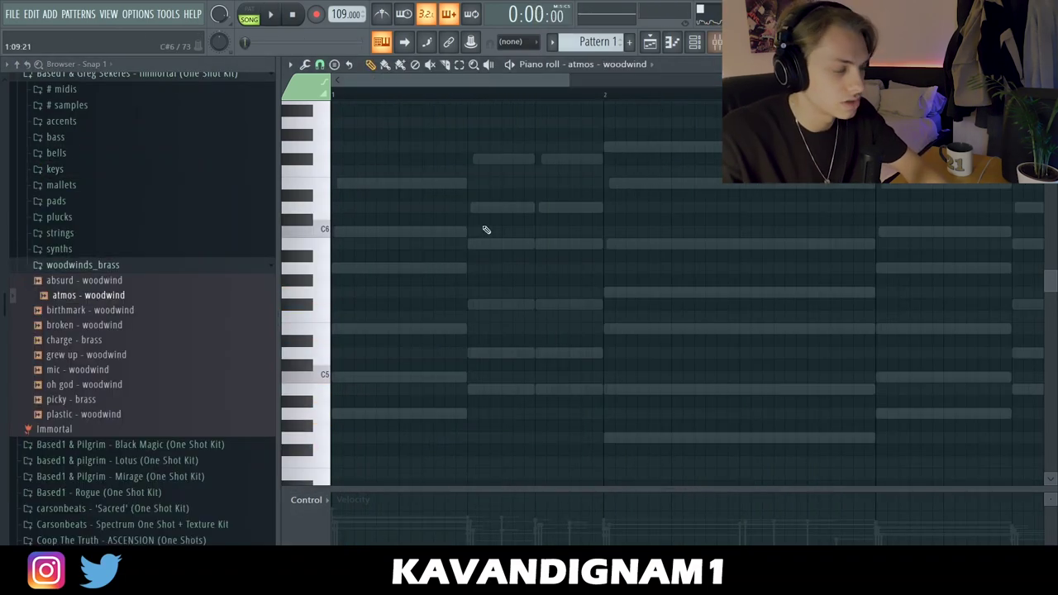
Check the atmos - woodwind channel's envelope and draw its melody of E6, D6, C6, B5 and G5 over bars 1 and 2
left_click(697, 48)
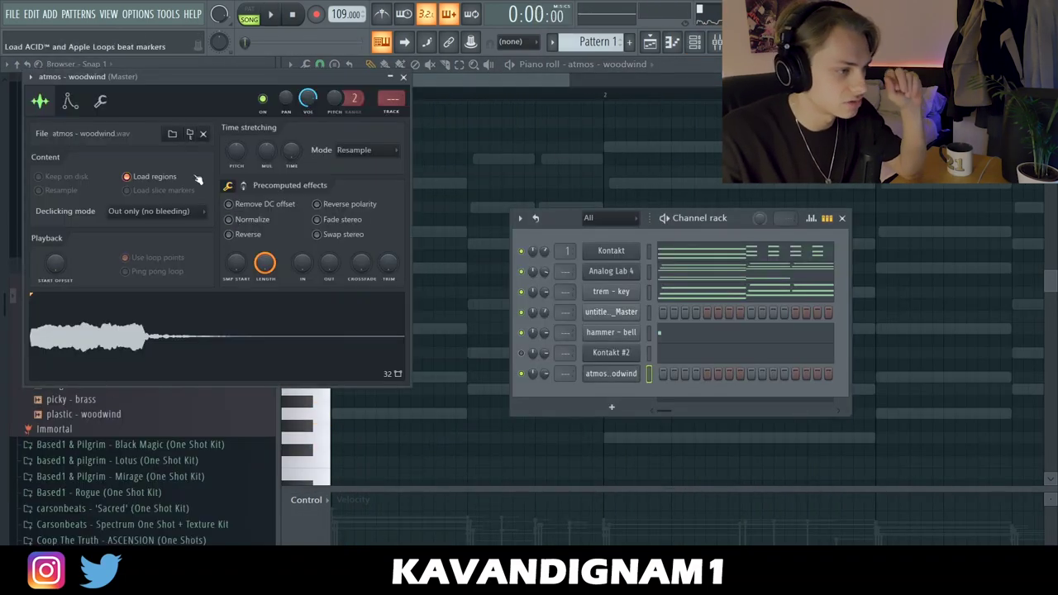
left_click(76, 99)
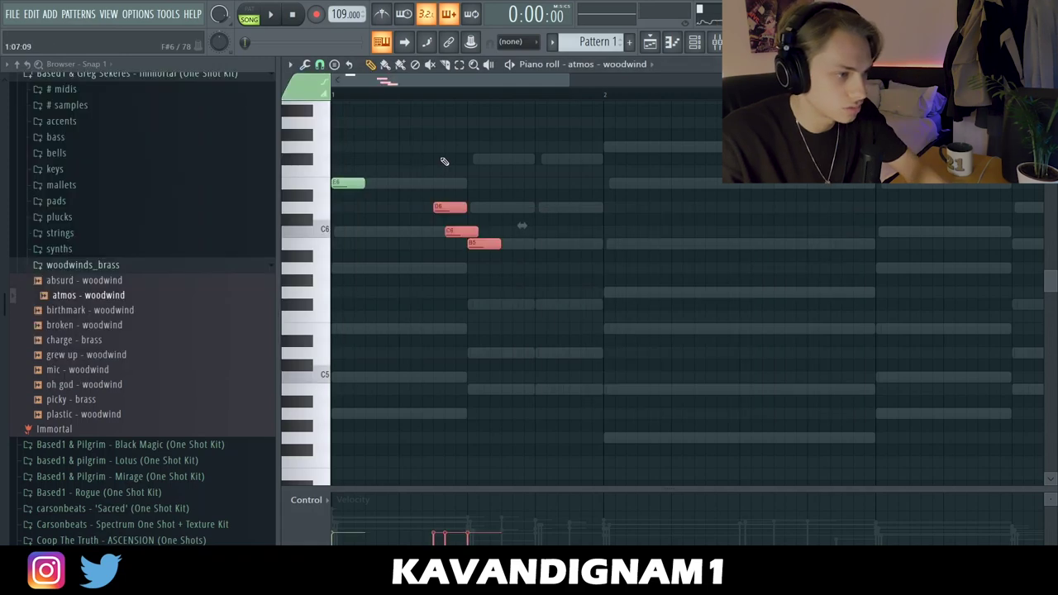
left_click(485, 262)
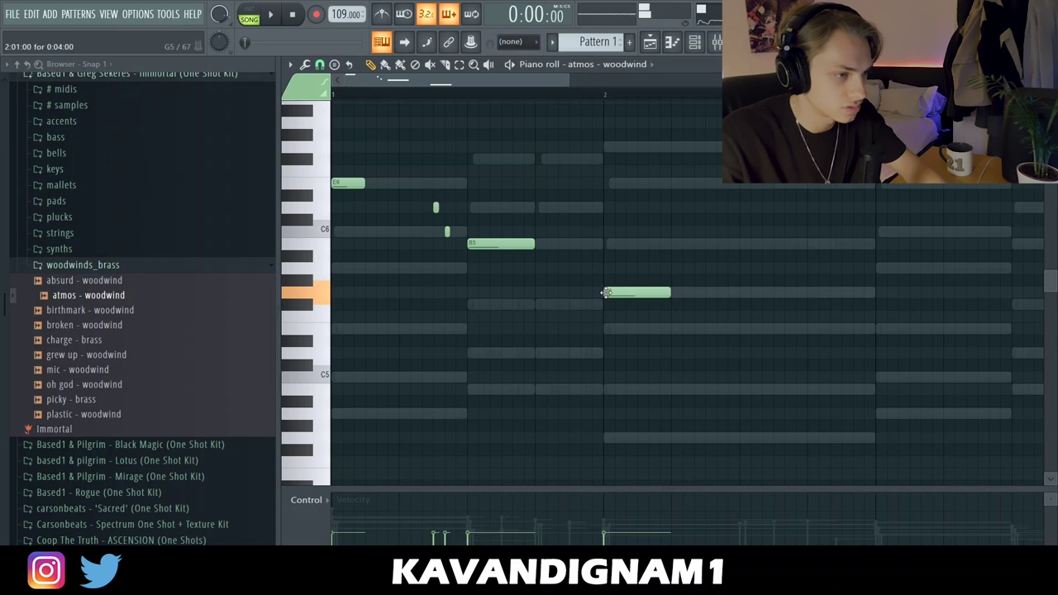
Continue the woodwind melody in bars 3 and 4 with E6, D6, B5 and G5, shortening the B5 before bar 4
key("space")
scroll(693, 123, "down", 3)
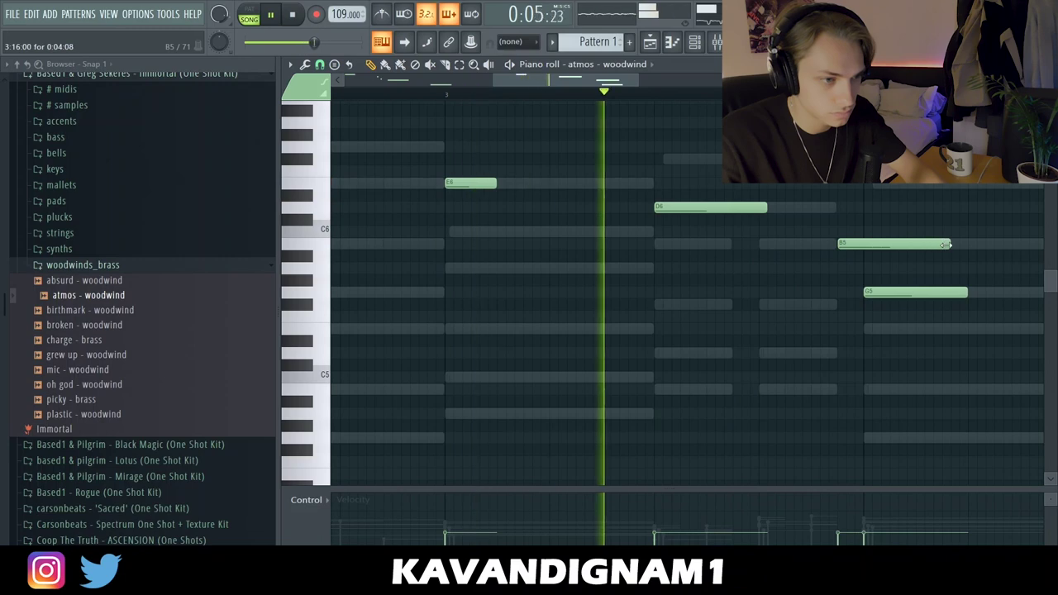
left_click_drag(947, 246, 843, 252)
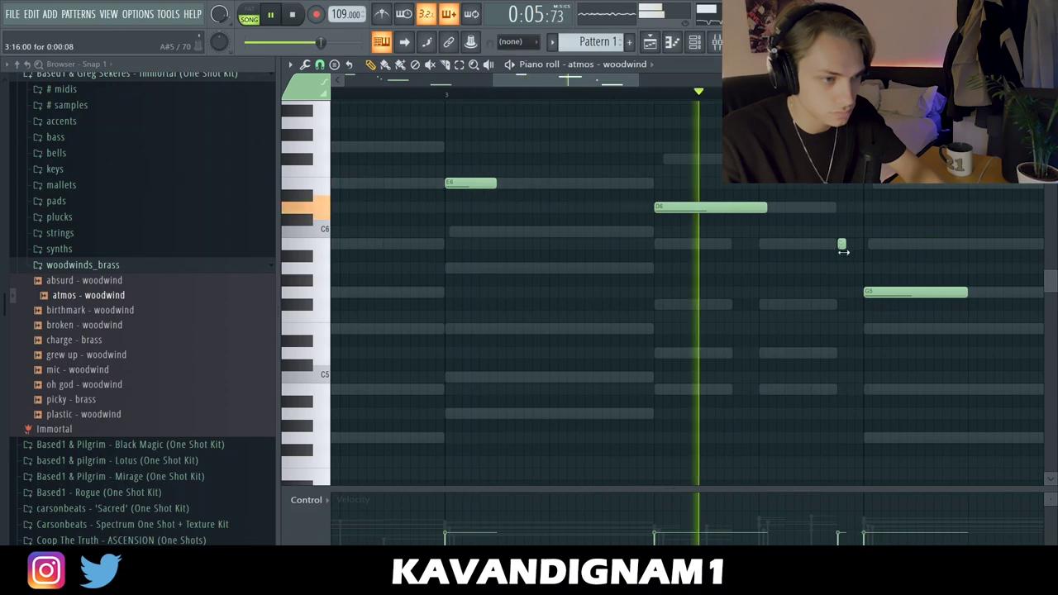
scroll(867, 271, "down", 3)
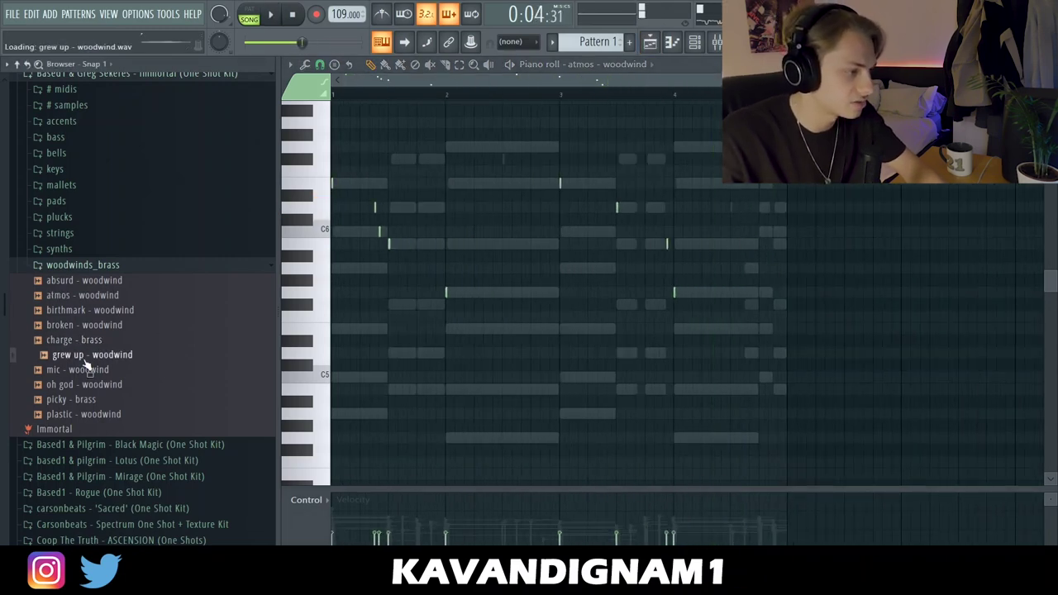
Swap the melody's sound for oh god - woodwind and lengthen its G4 note at the start of bar 4
left_click_drag(86, 391, 695, 56)
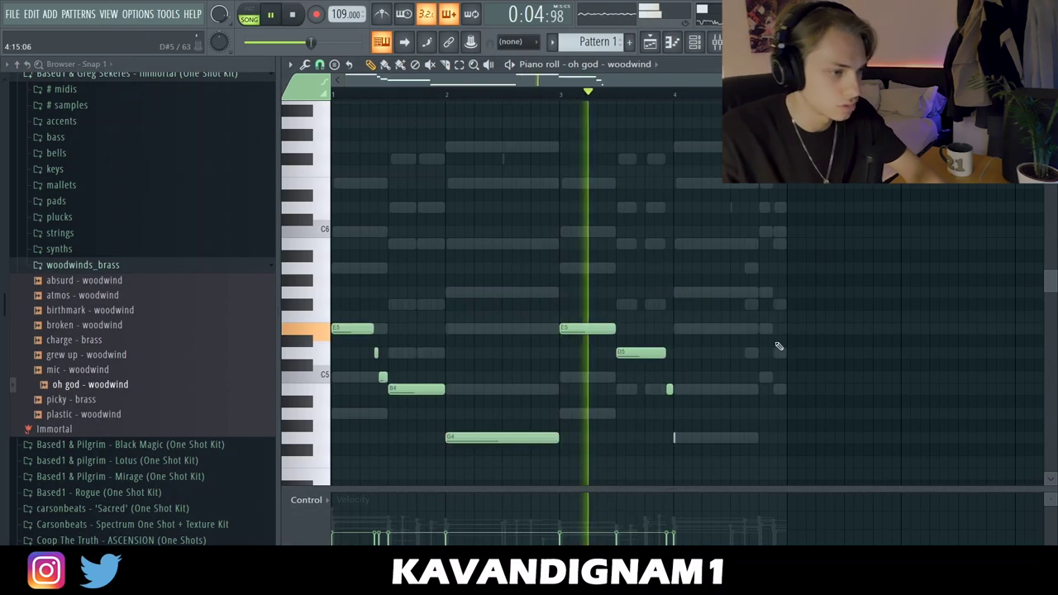
scroll(775, 344, "down", 5)
scroll(680, 258, "up", 4)
left_click_drag(666, 256, 818, 256)
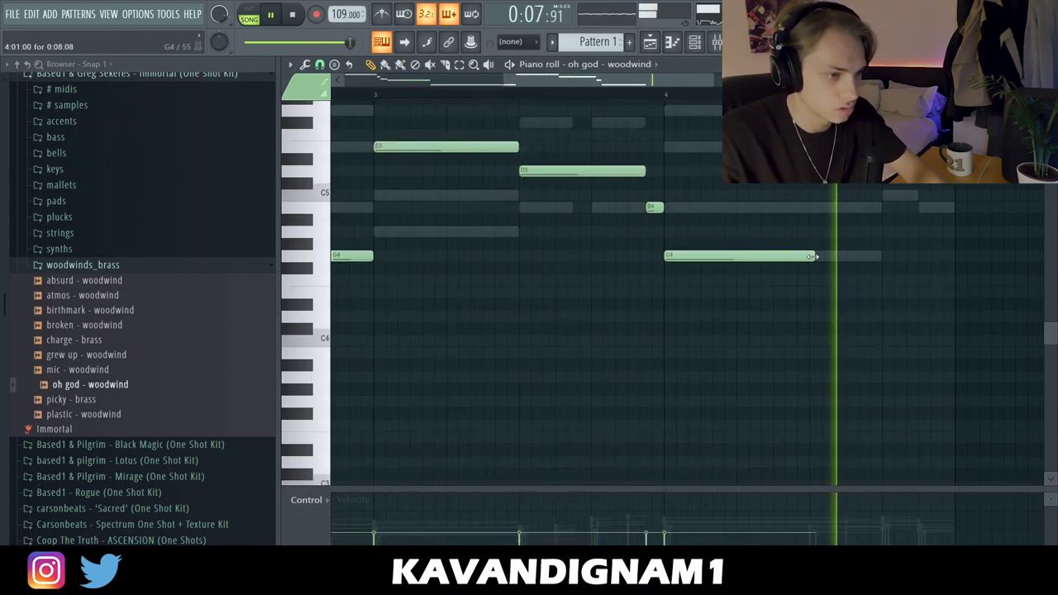
Replace the woodwind melody's sample with the door - synth one-shot from the synths folder
scroll(818, 255, "down", 4)
left_click(696, 43)
key("space")
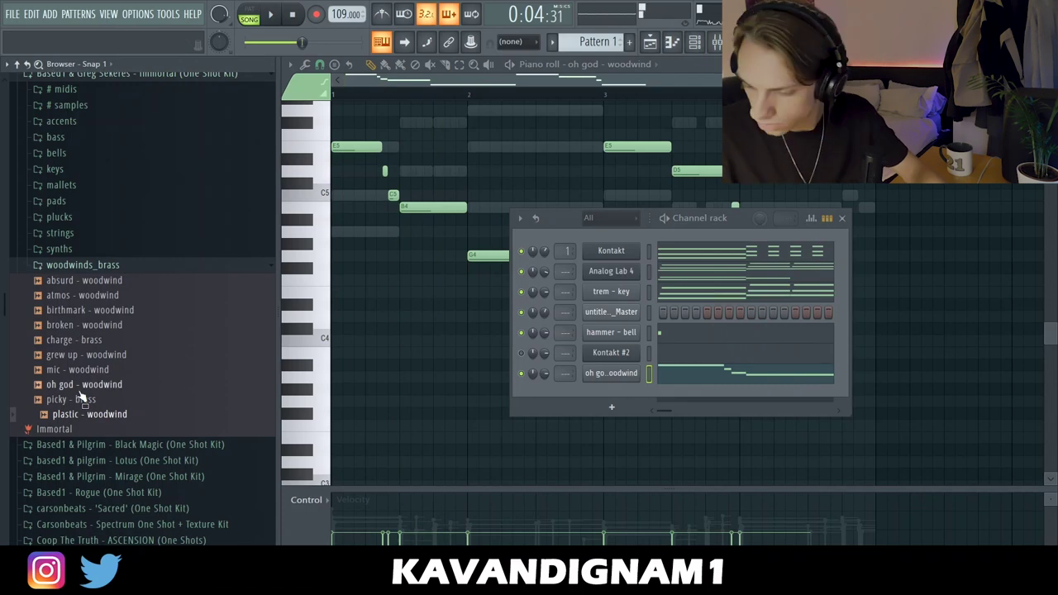
key("space")
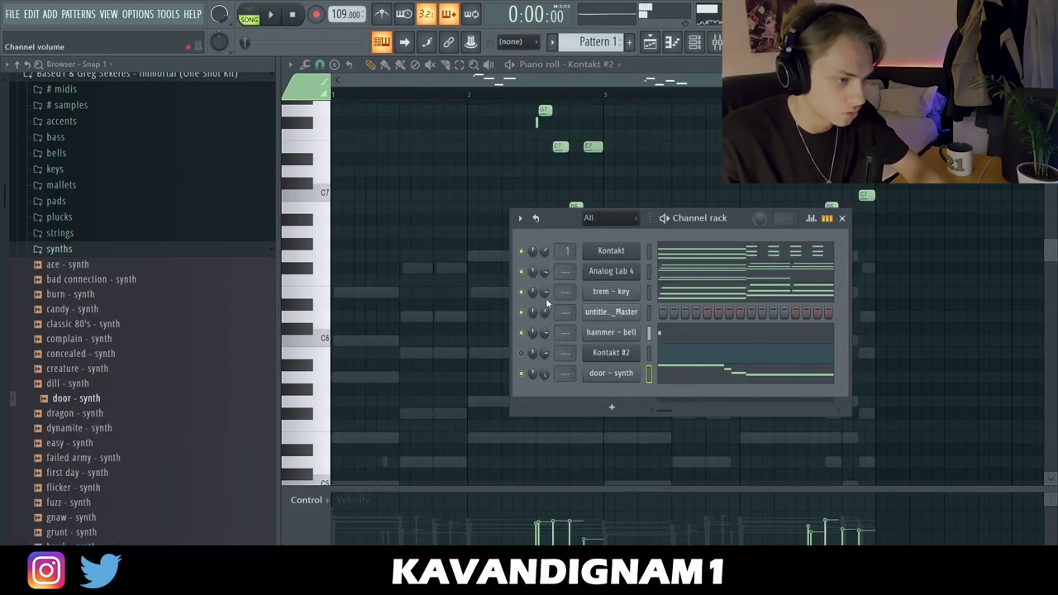
Play the song with door - synth and inspect its volume envelope and sample settings
key("space")
left_click(611, 375)
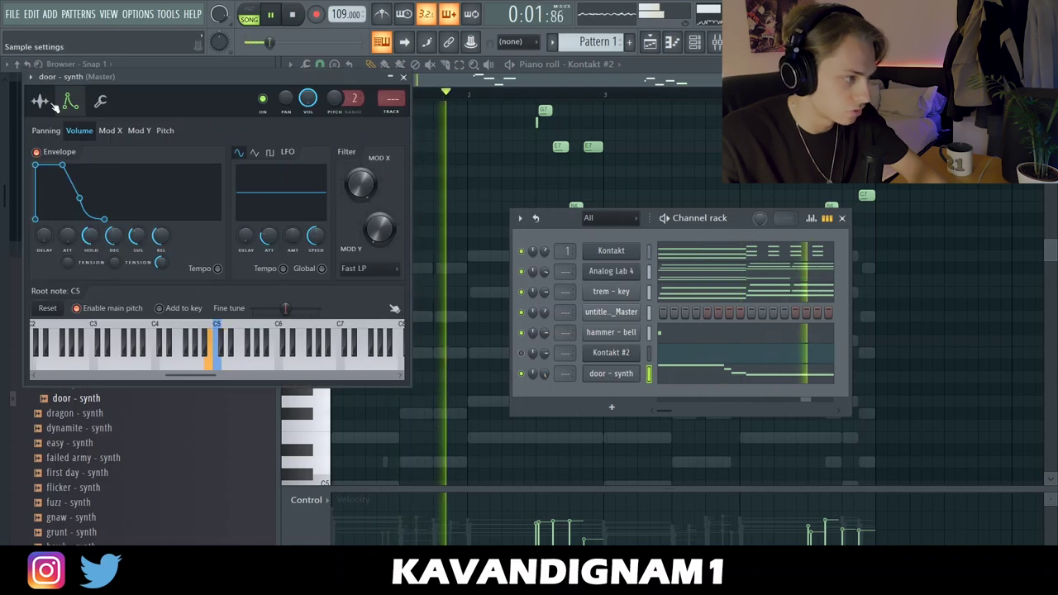
left_click(45, 102)
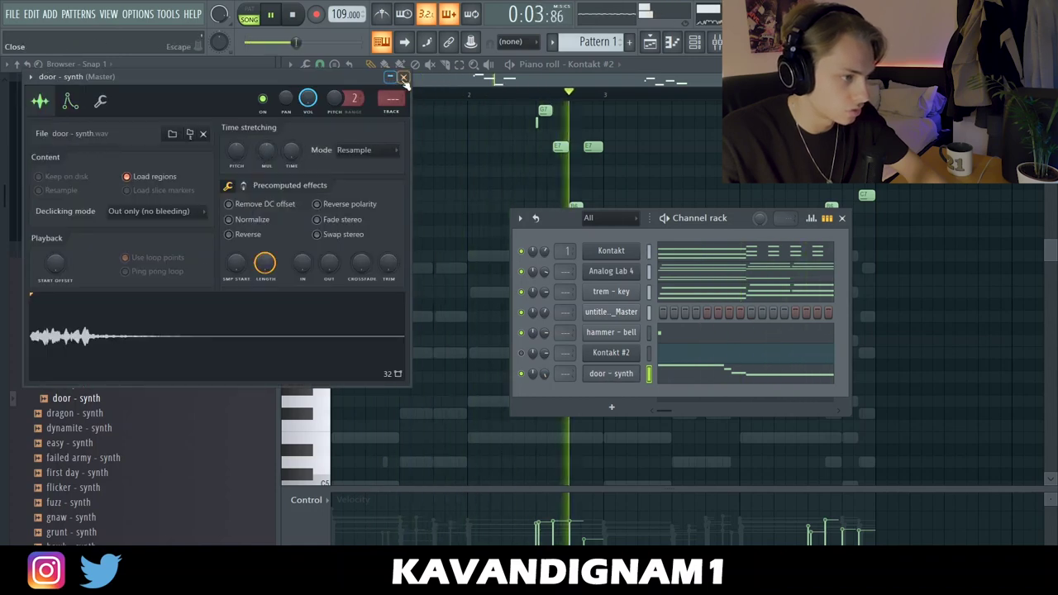
left_click(403, 78)
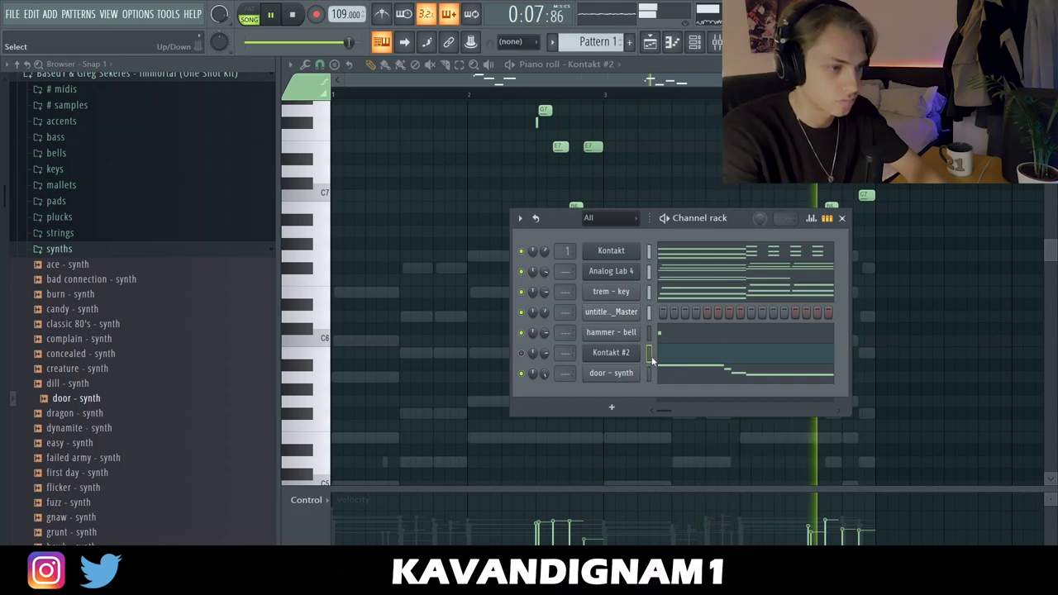
key("space")
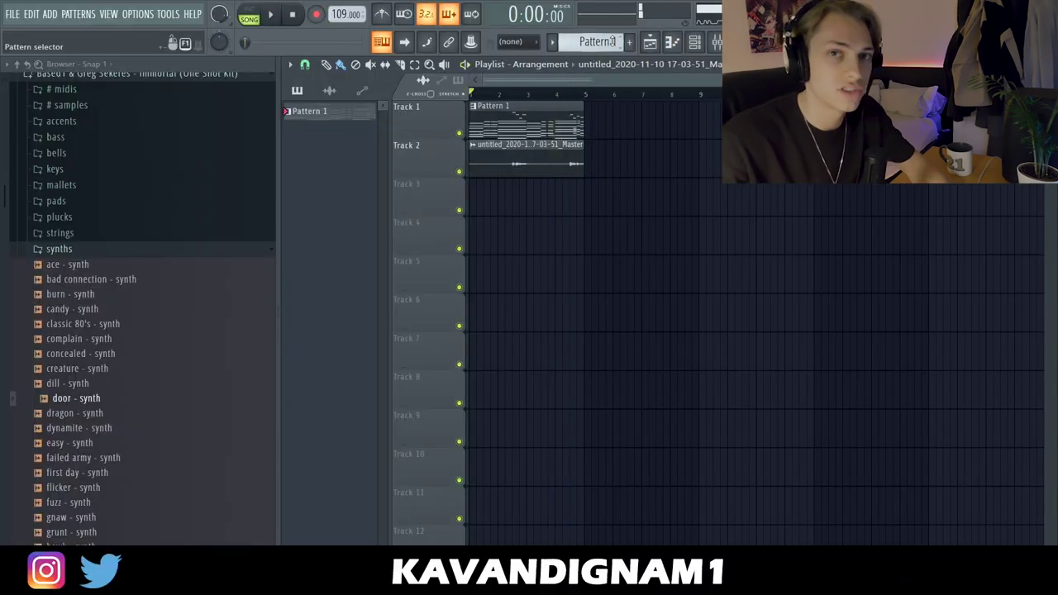
Split Pattern 1 by channel and add Fruity parametric EQ 2 in slot 3 of the Kontakt mixer track
right_click(614, 41)
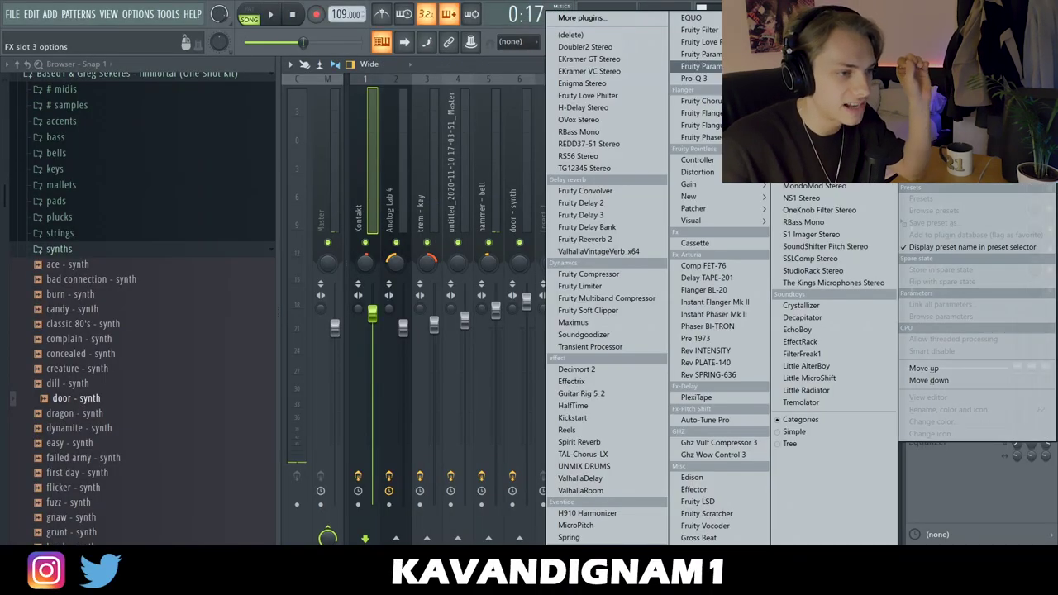
left_click(701, 66)
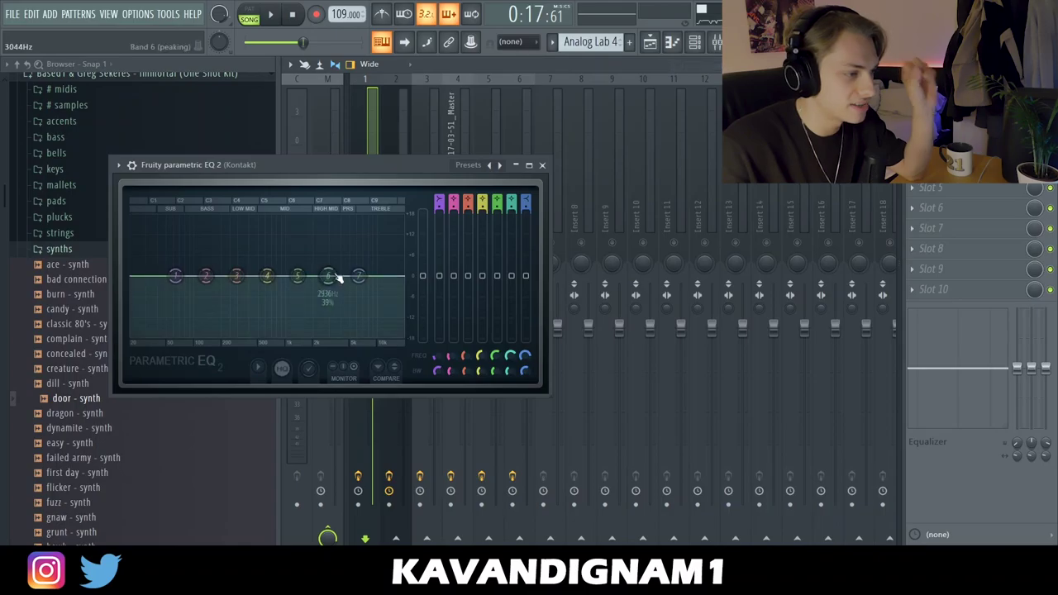
Lower bands 4 to 7 on the Kontakt EQ and pull band 1 fully down as a low cut
left_click_drag(331, 276, 339, 297)
left_click_drag(360, 276, 361, 293)
left_click_drag(594, 340, 594, 341)
left_click_drag(462, 300, 469, 334)
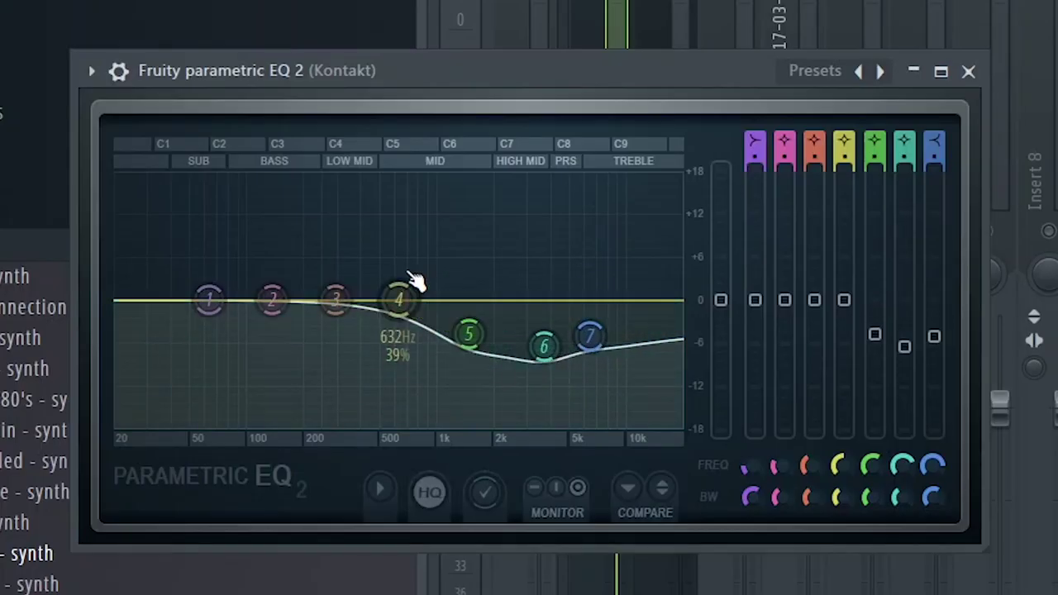
left_click_drag(399, 300, 397, 317)
left_click_drag(209, 300, 326, 427)
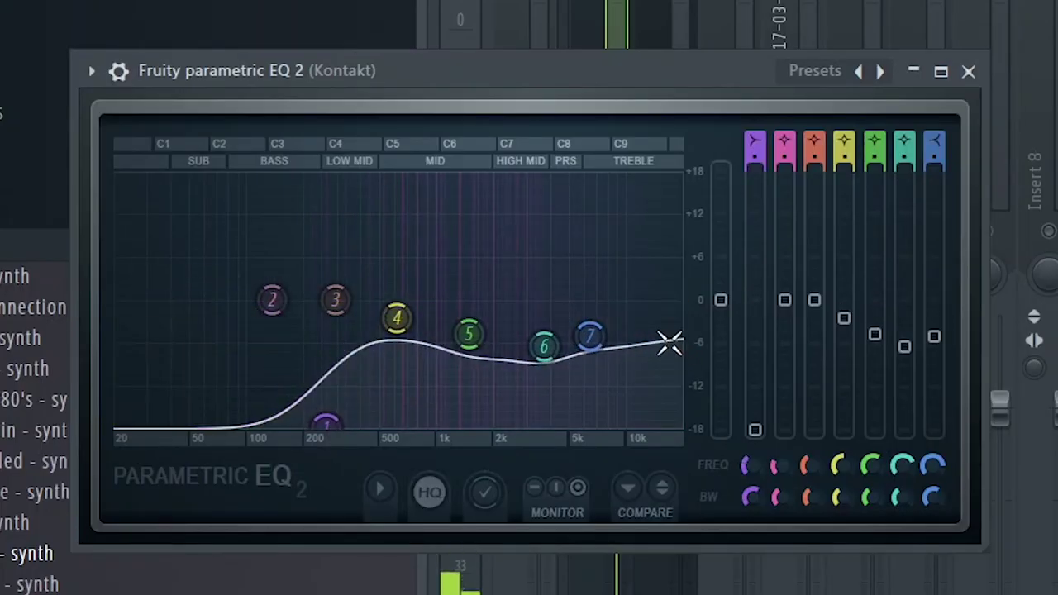
Make band 7 a high cut at about 5.4 kHz, shift the low cut lower, and rebalance bands 4, 5 and 6
left_click_drag(590, 336, 553, 427)
left_click_drag(397, 318, 380, 302)
left_click_drag(326, 427, 293, 427)
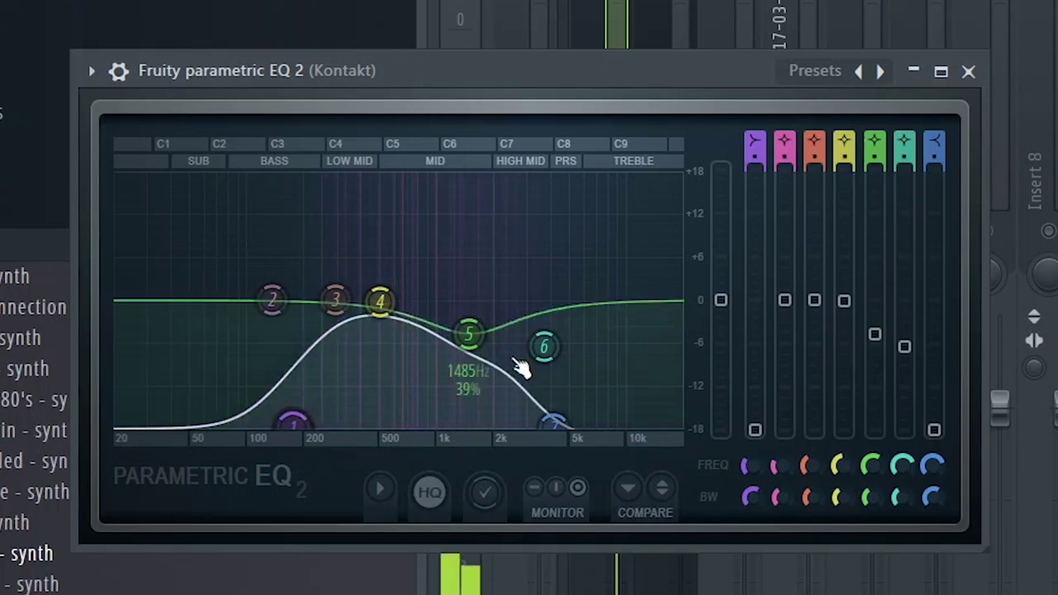
left_click_drag(469, 334, 517, 274)
left_click_drag(557, 427, 577, 428)
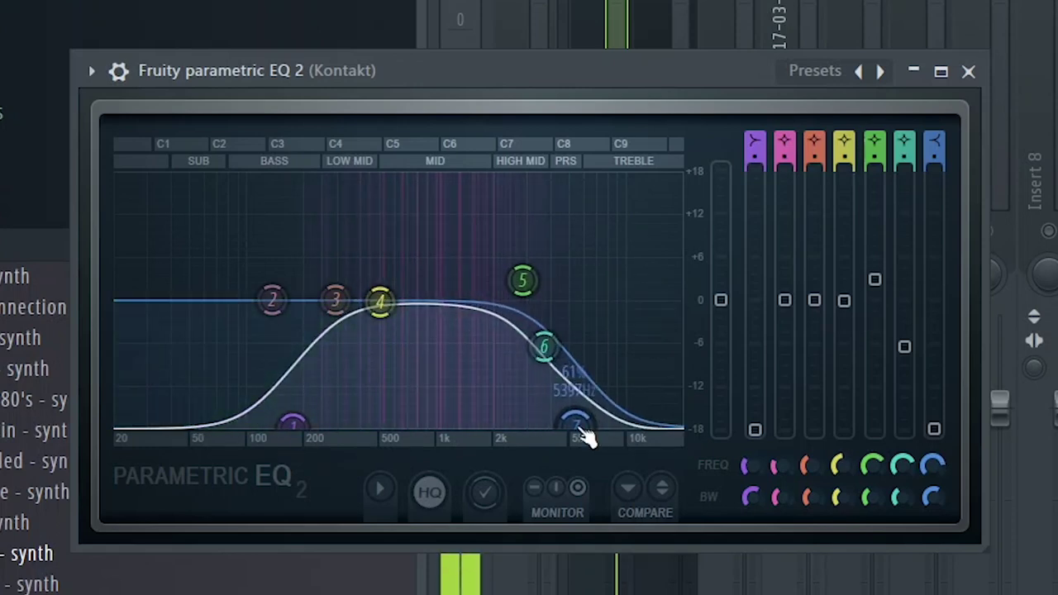
left_click_drag(545, 347, 558, 333)
left_click_drag(523, 281, 525, 279)
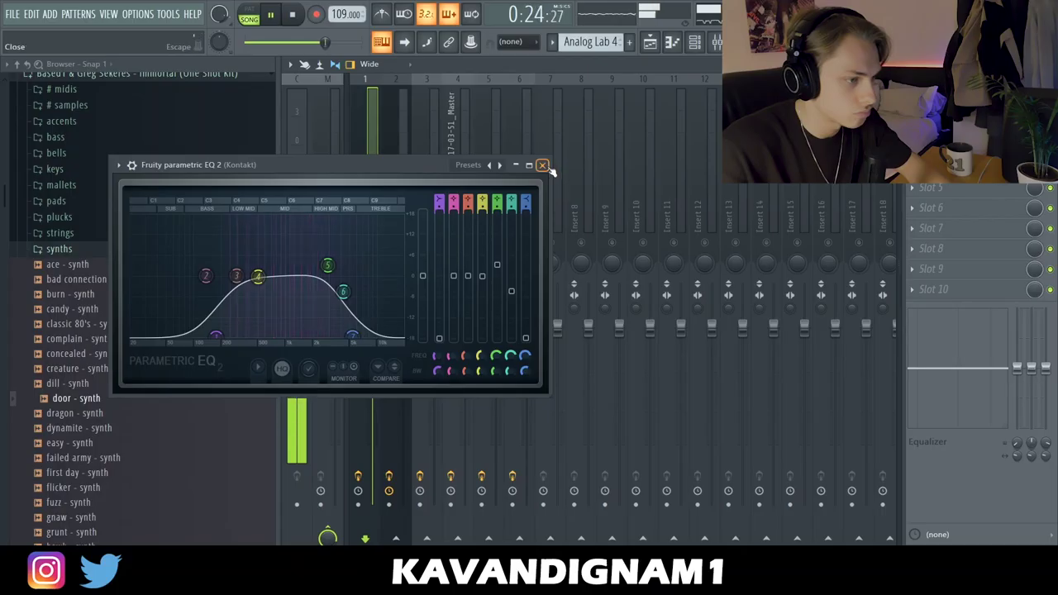
left_click(969, 72)
Create an automation clip for the Kontakt EQ's mute switch and show it in the playlist
right_click(1042, 325)
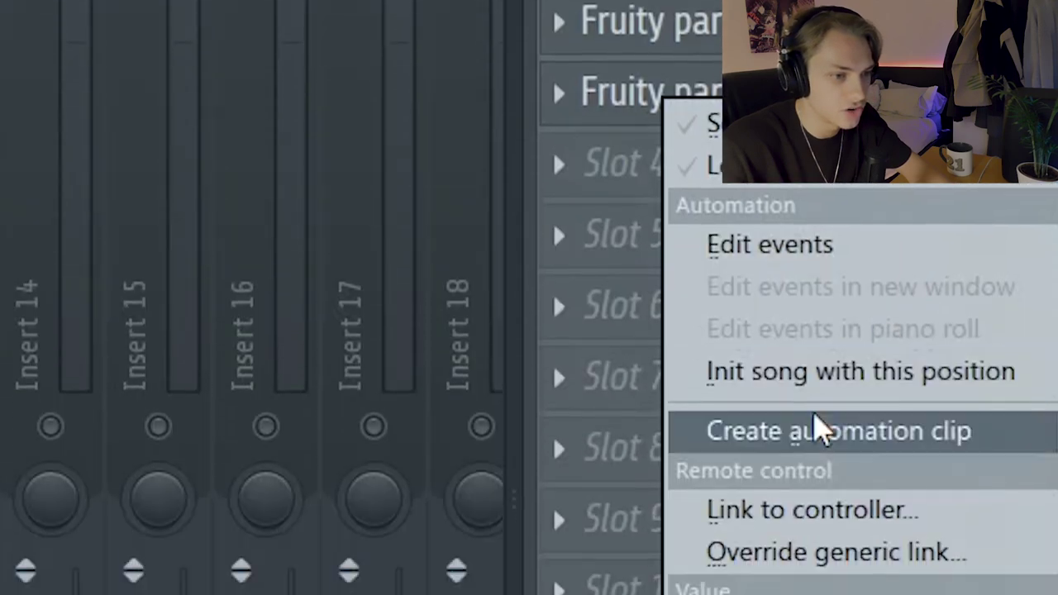
left_click(818, 423)
left_click(650, 42)
Shape the EQ mute automation to stay at minimum through bar 8 and jump to maximum at bar 9
scroll(654, 273, "down", 2)
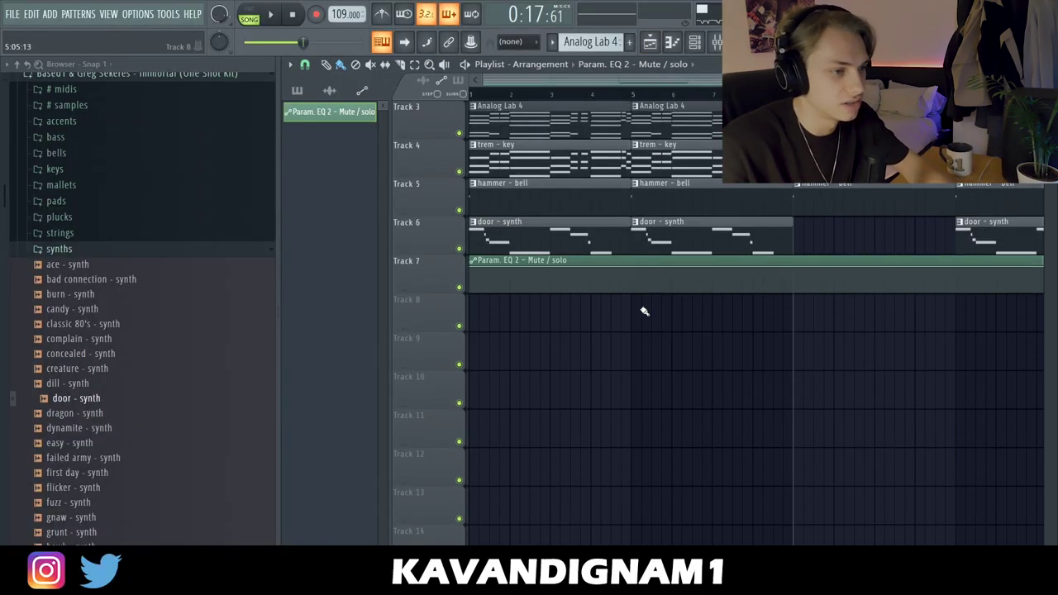
scroll(713, 285, "down", 2)
scroll(652, 273, "up", 4)
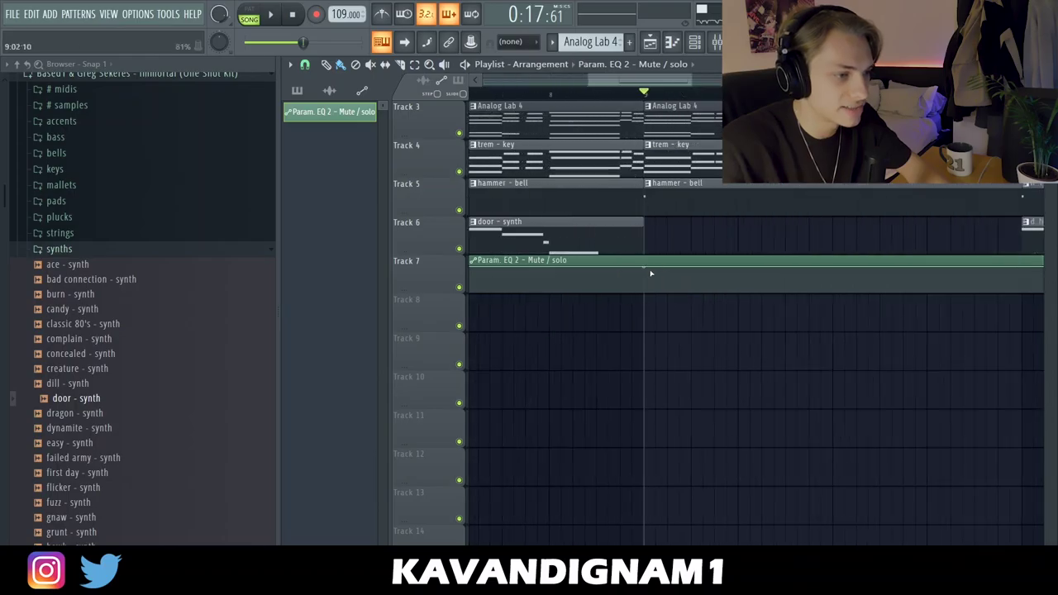
right_click(624, 267)
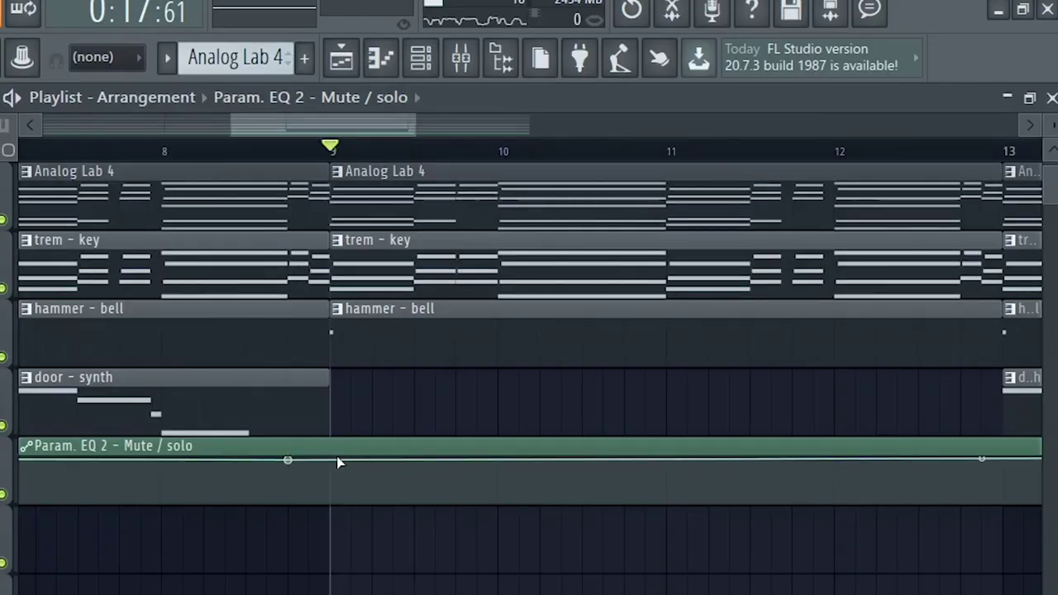
left_click_drag(288, 461, 330, 502)
Remove the door - synth clip at bar 13 from Track 6 of the playlist
scroll(318, 512, "down", 5)
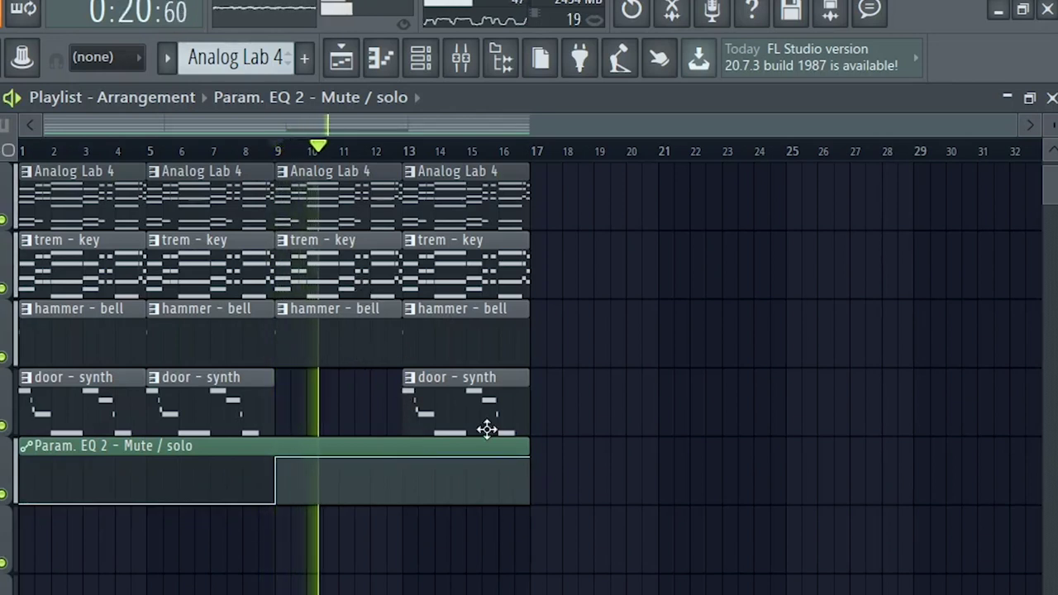
right_click(510, 399)
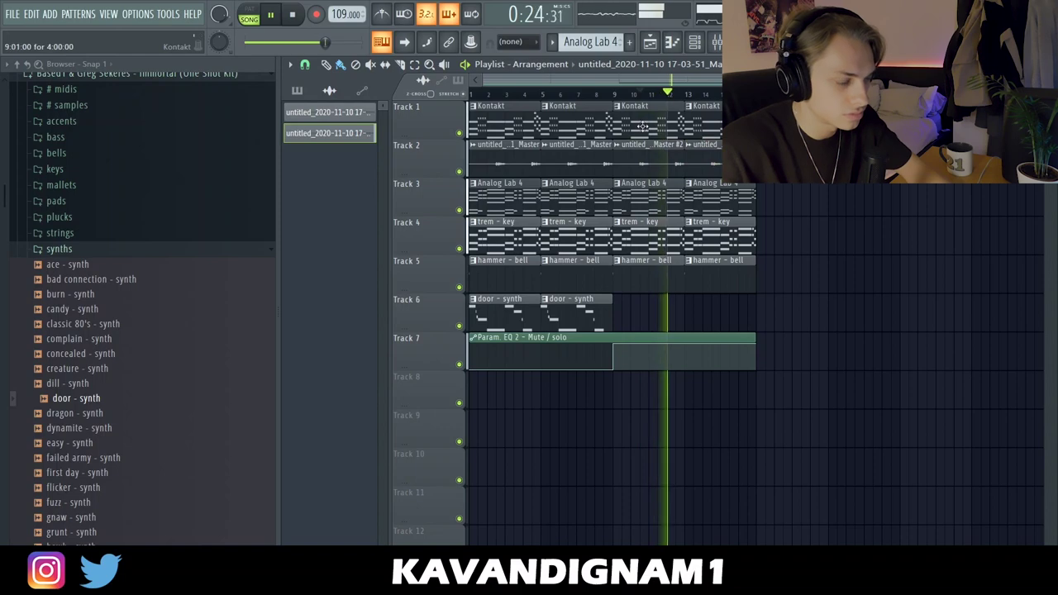
Place the rendered master audio on Track 1 from bar 1 and play it in Stretch mode at 115 BPM
left_click_drag(794, 286, 724, 137)
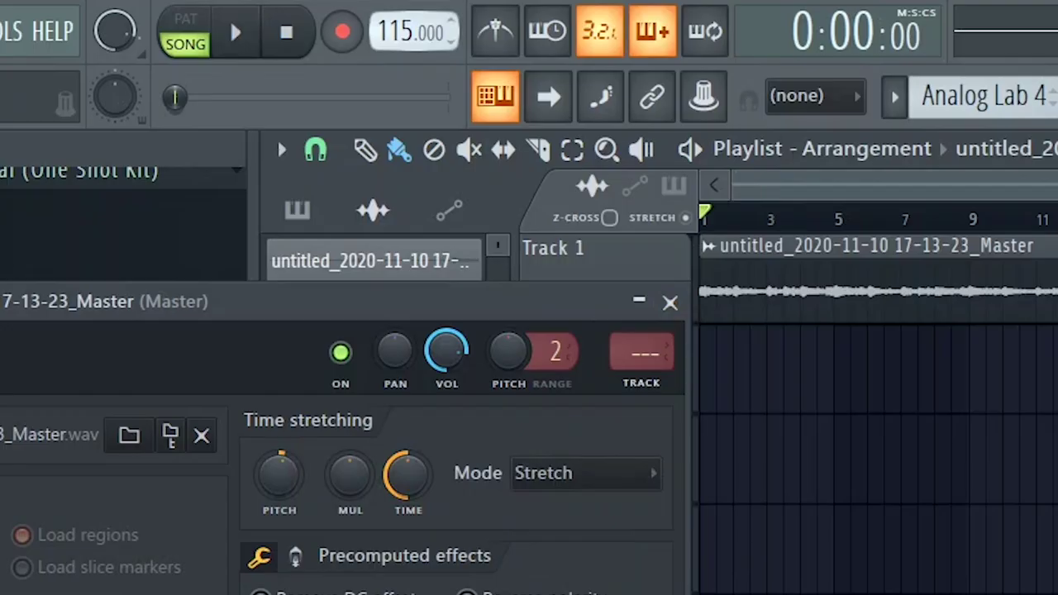
left_click_drag(402, 32, 402, 35)
key("space")
Route the rendered master audio clip to its own mixer track, insert 7
left_click(457, 131)
double_click(534, 120)
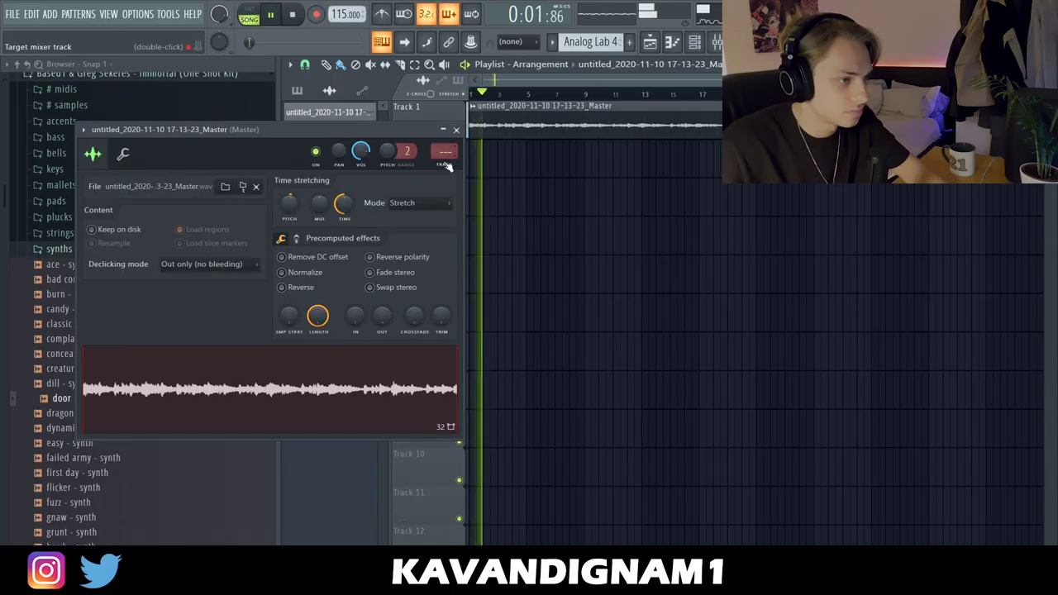
key("ctrl+l")
left_click(458, 131)
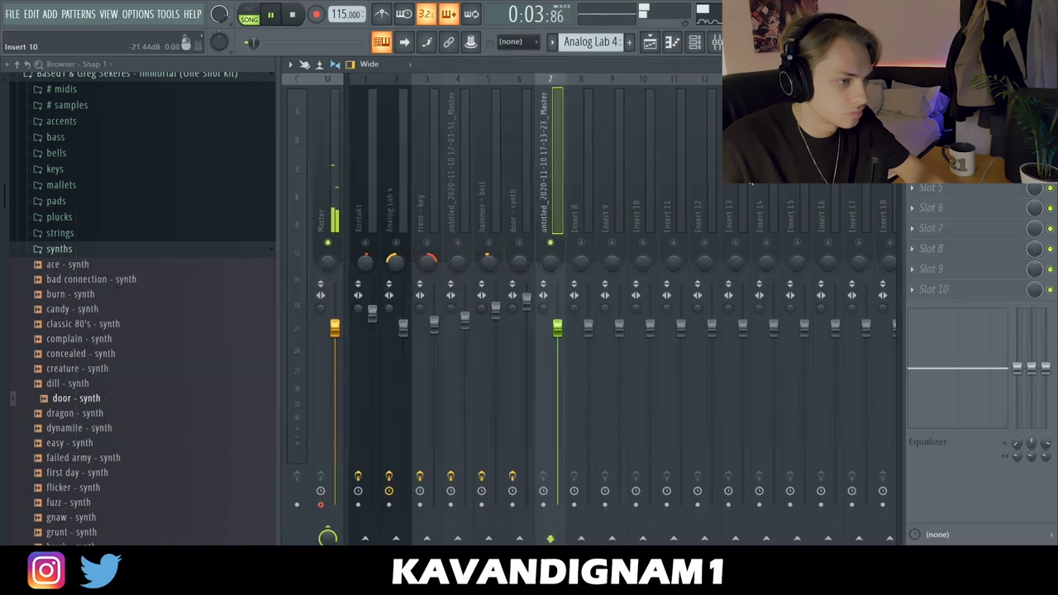
left_click(931, 192)
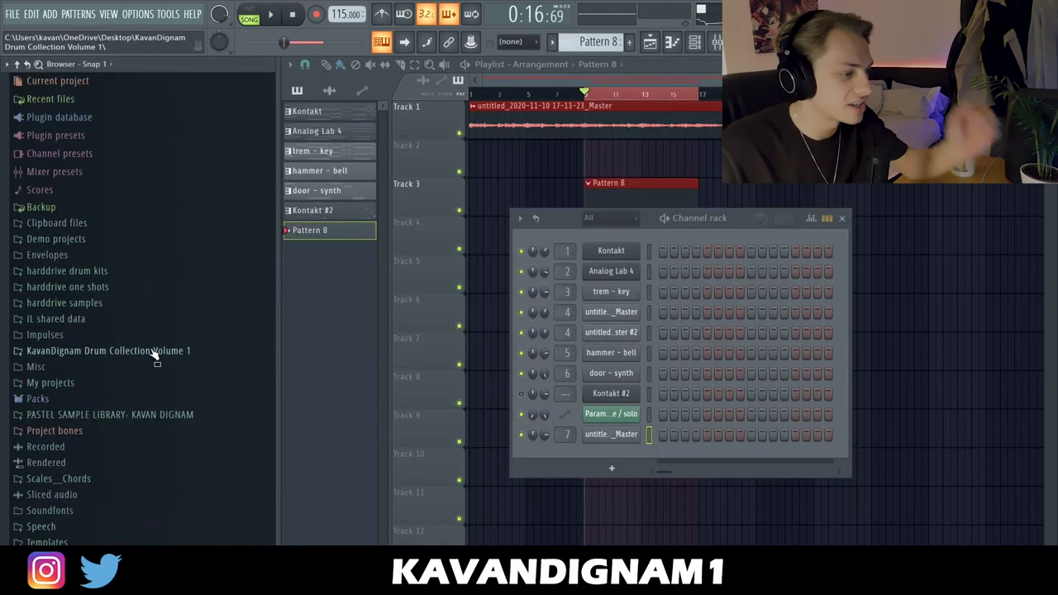
Expand the Drum Collection Volume 1 folder in the browser to show its drum sound categories
left_click(161, 352)
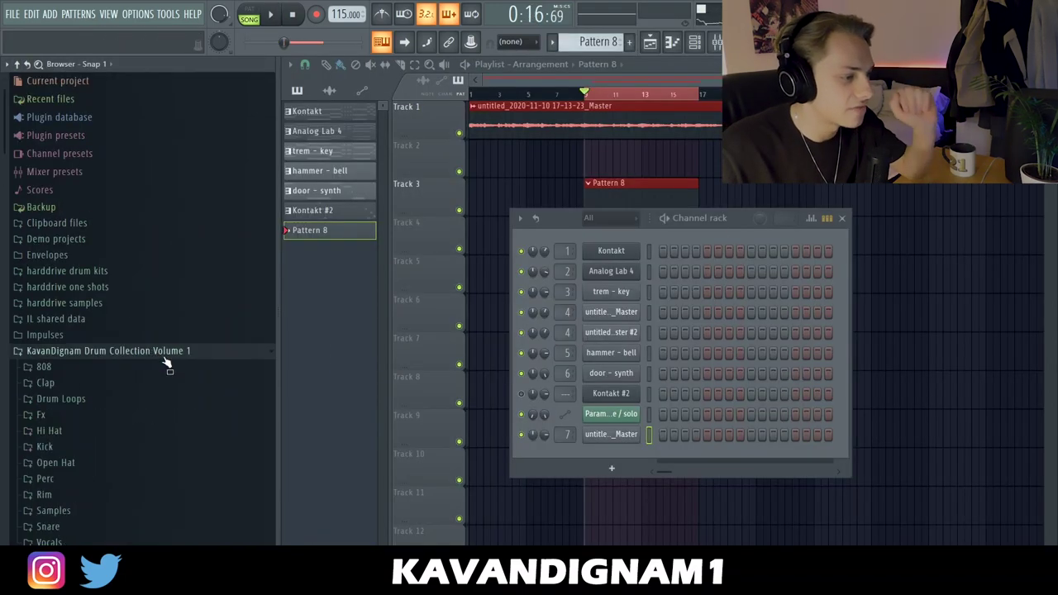
scroll(166, 364, "down", 3)
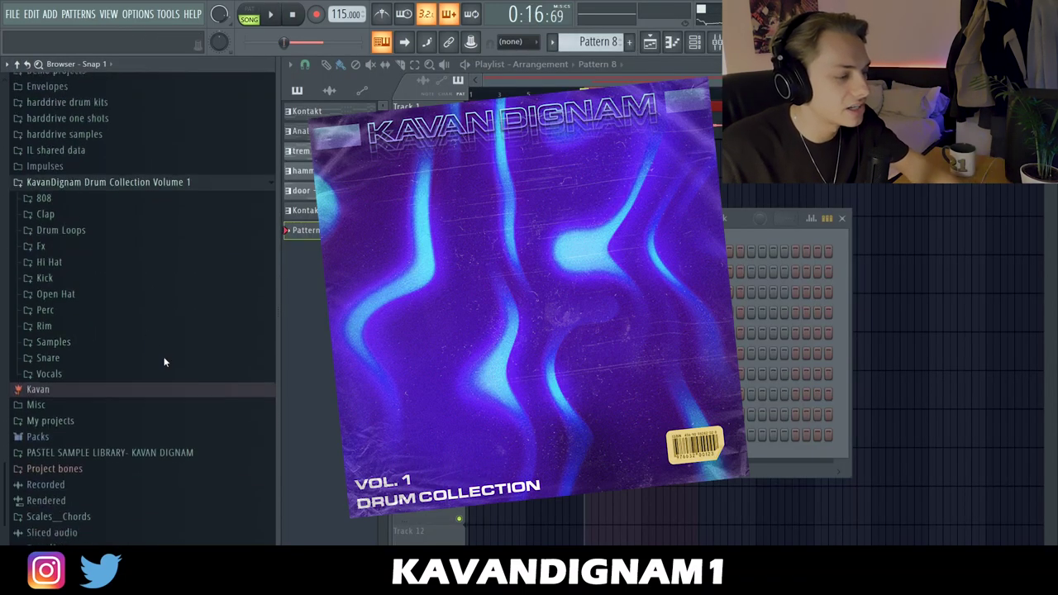
Add Clap (Leaf) from the drum collection as a new channel with one hit on beat three of each of eight bars
left_click(45, 204)
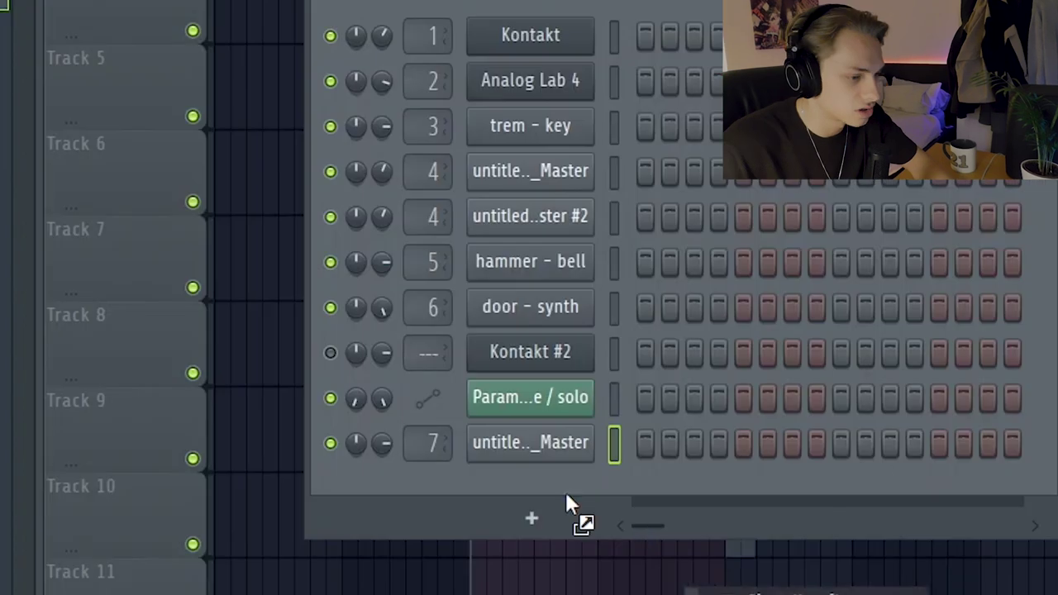
left_click_drag(63, 295, 626, 455)
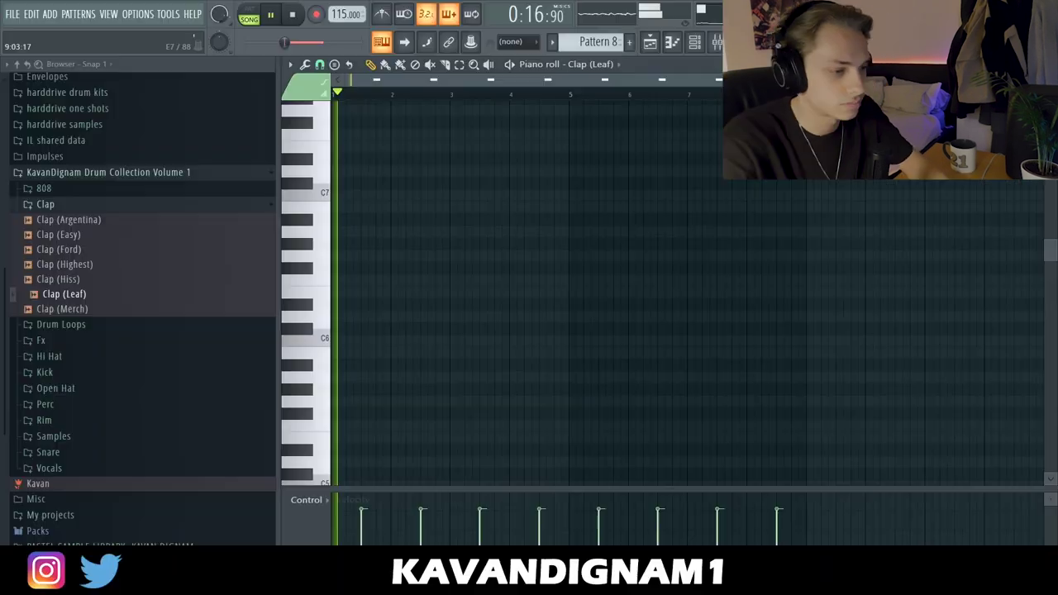
left_click(699, 45)
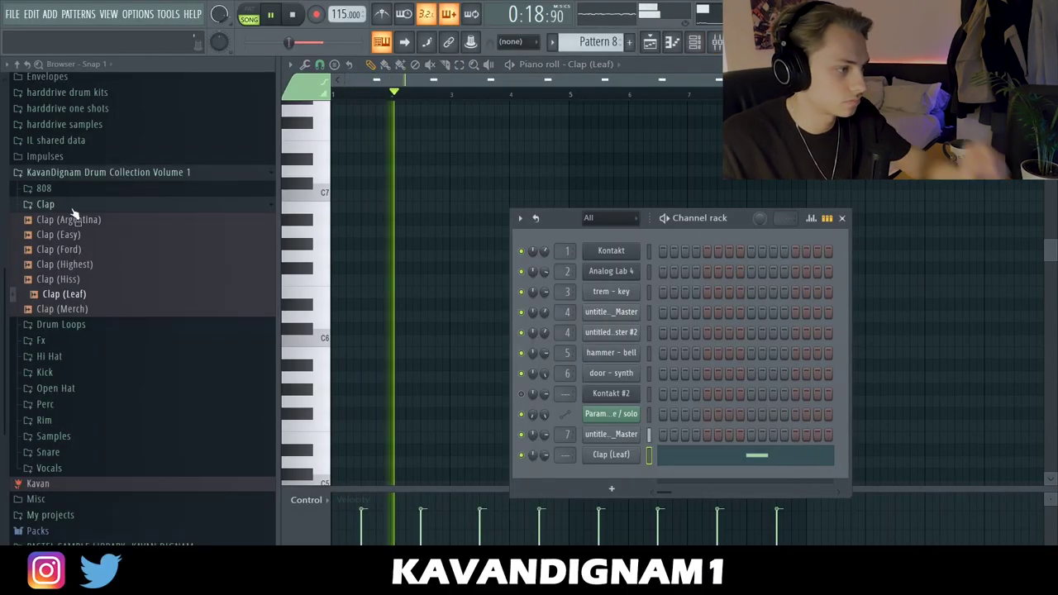
Layer the clap with Snare (WheezySpecial) on the same rhythm, and add Snare (Plug) as another new channel
left_click(69, 208)
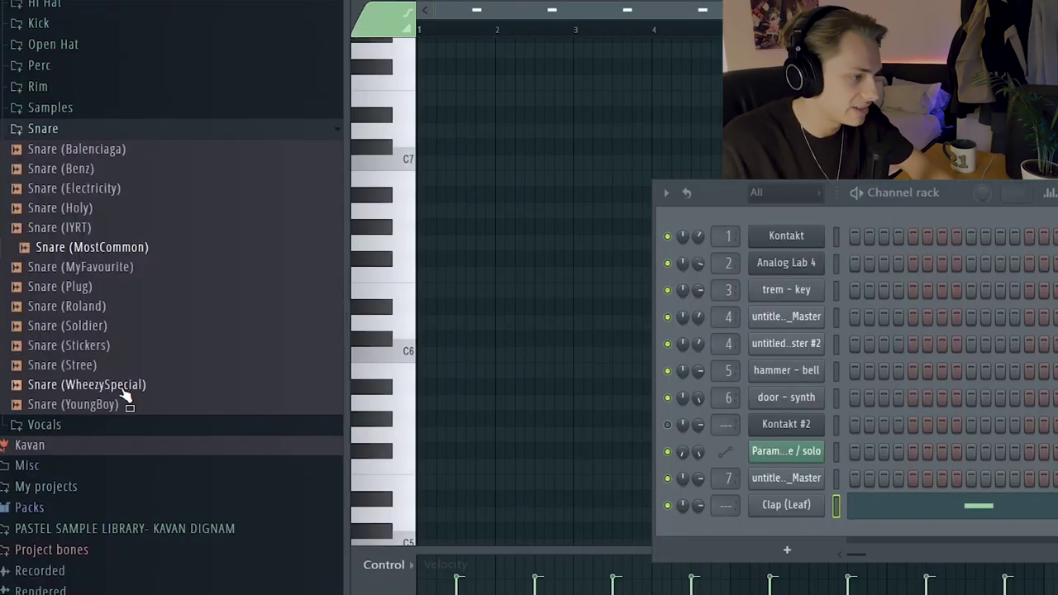
left_click_drag(790, 523, 790, 530)
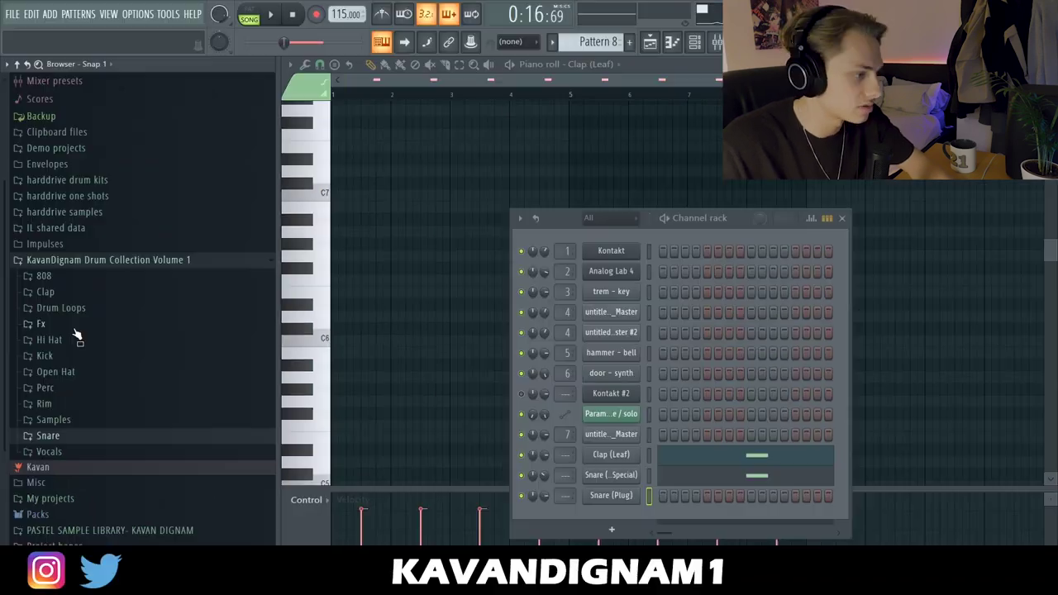
Add Hi-Hat (Sweet) from the drum collection as a new channel and fill its pattern with a hit on every 2 steps
scroll(75, 331, "down", 2)
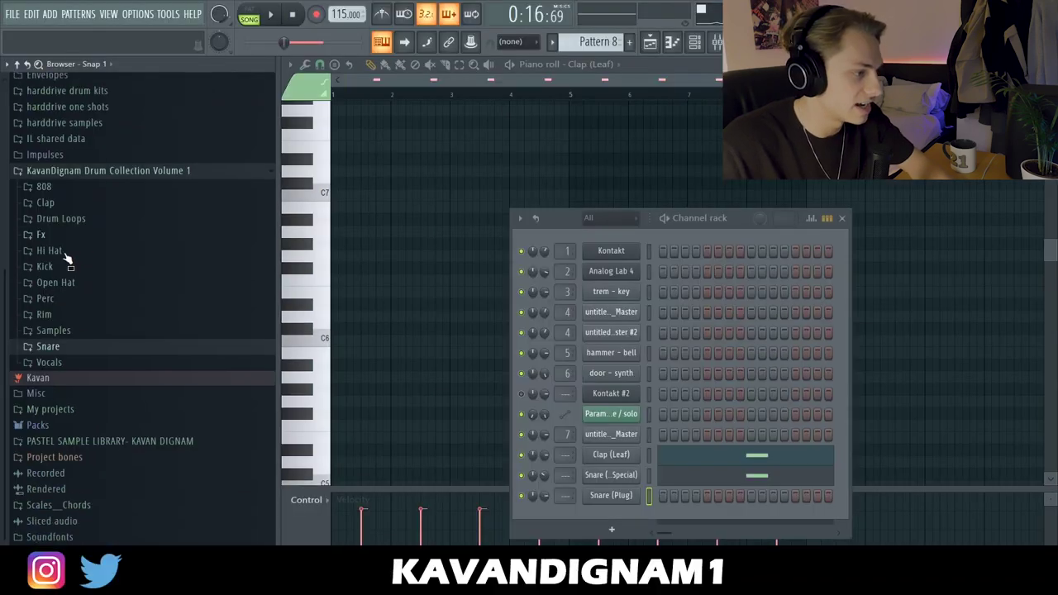
left_click(66, 252)
left_click(96, 342)
left_click_drag(609, 506, 613, 509)
right_click(618, 516)
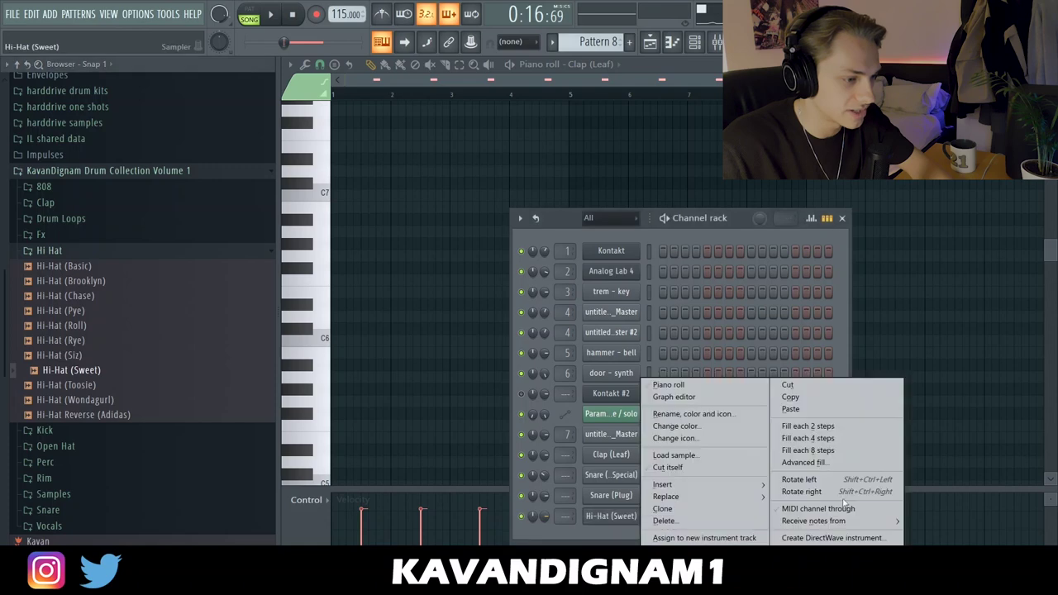
left_click(808, 425)
Add a fast C5 roll and two short A#4 notes to bar 1 of the hi-hat, and remove the bar's last two notes
left_click(672, 42)
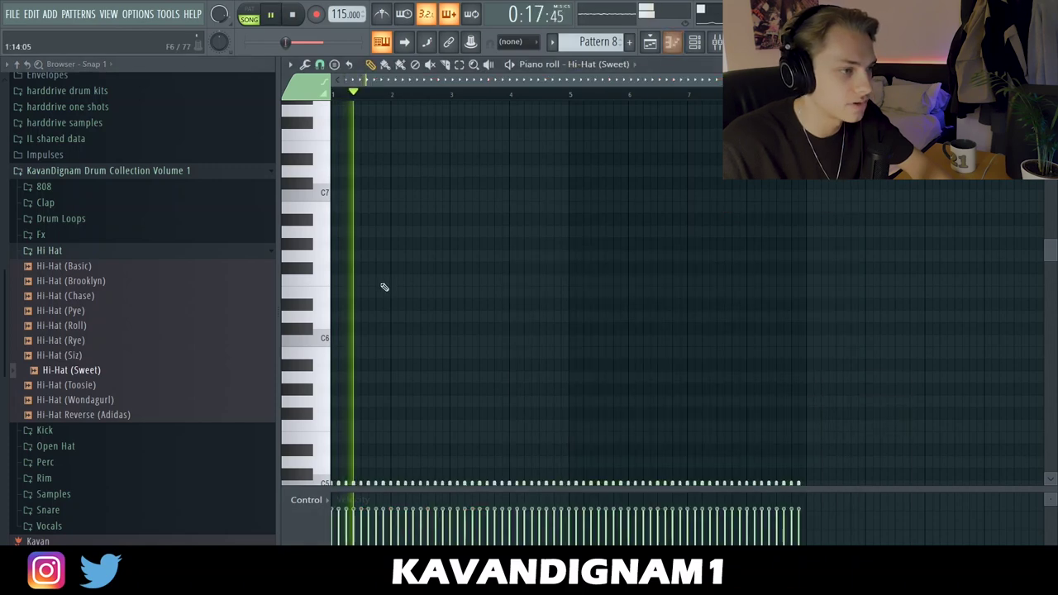
scroll(380, 264, "up", 5)
key("space")
scroll(414, 290, "down", 5)
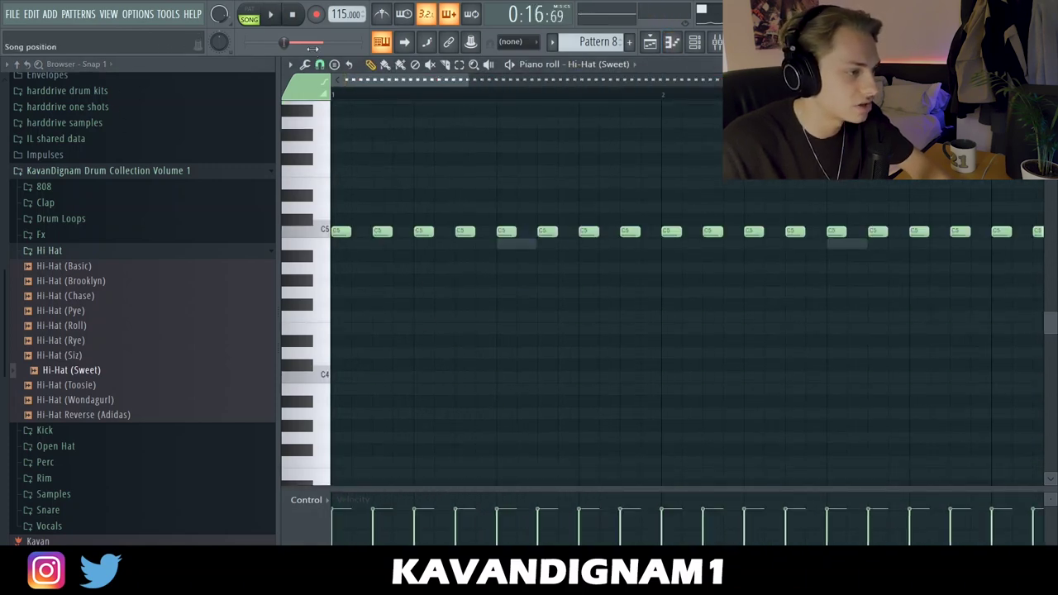
left_click(320, 64)
left_click(345, 163)
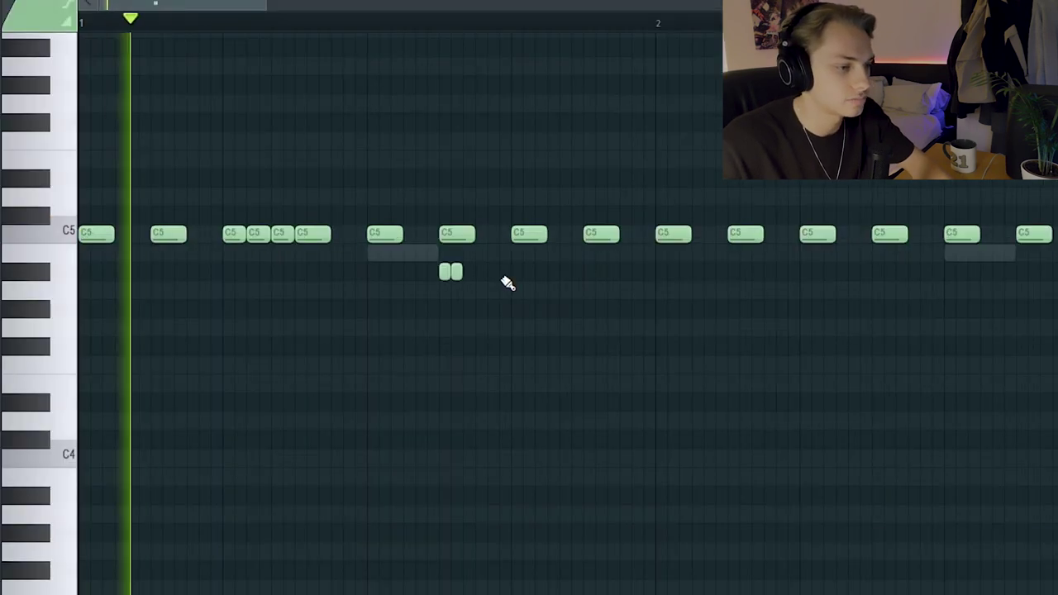
right_click(607, 229)
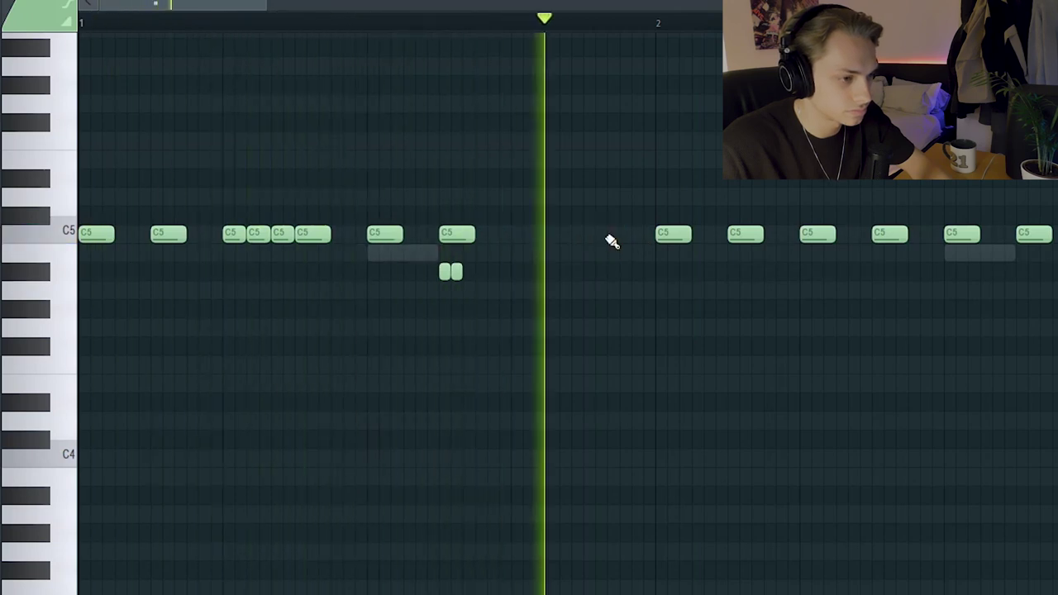
Lengthen the hi-hat notes until they touch, fill the end of bar 1 with A#4 and C5 hits, and add a roll in bar 2
key("space")
scroll(761, 262, "down", 2)
key("space")
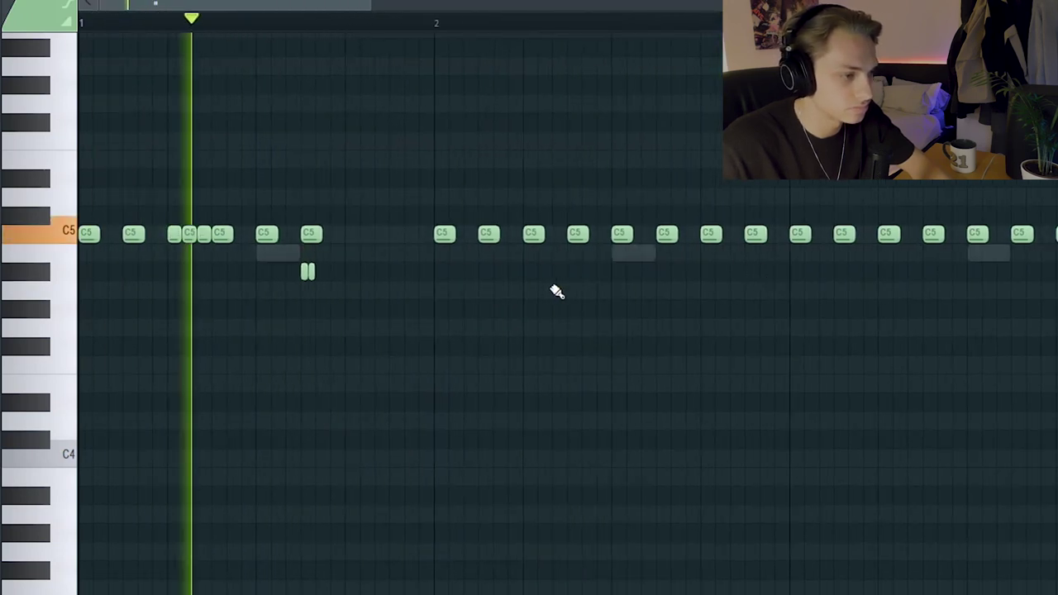
scroll(645, 291, "up", 2)
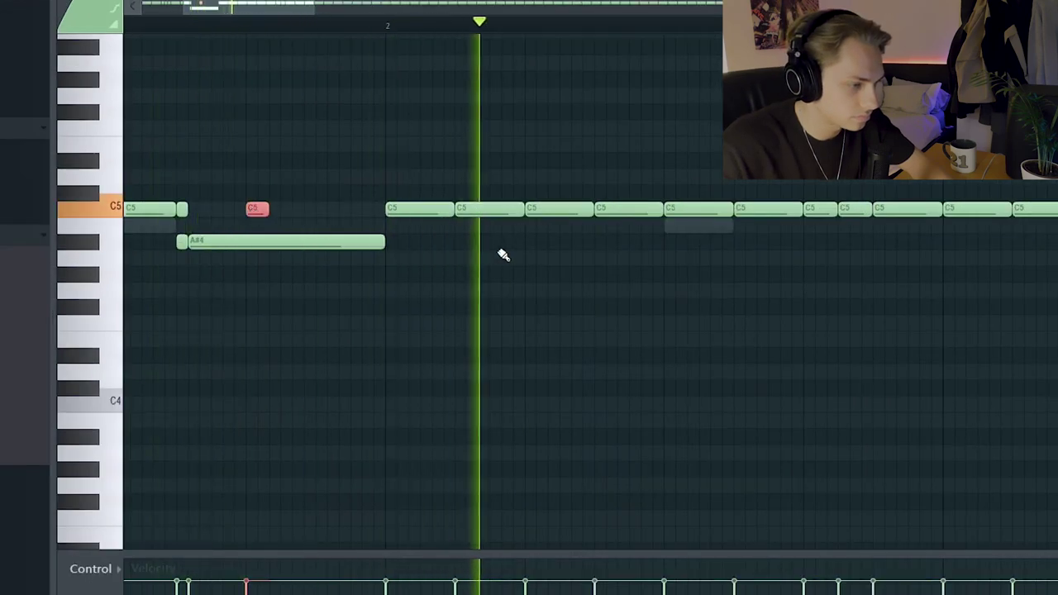
scroll(501, 253, "down", 5)
key("space")
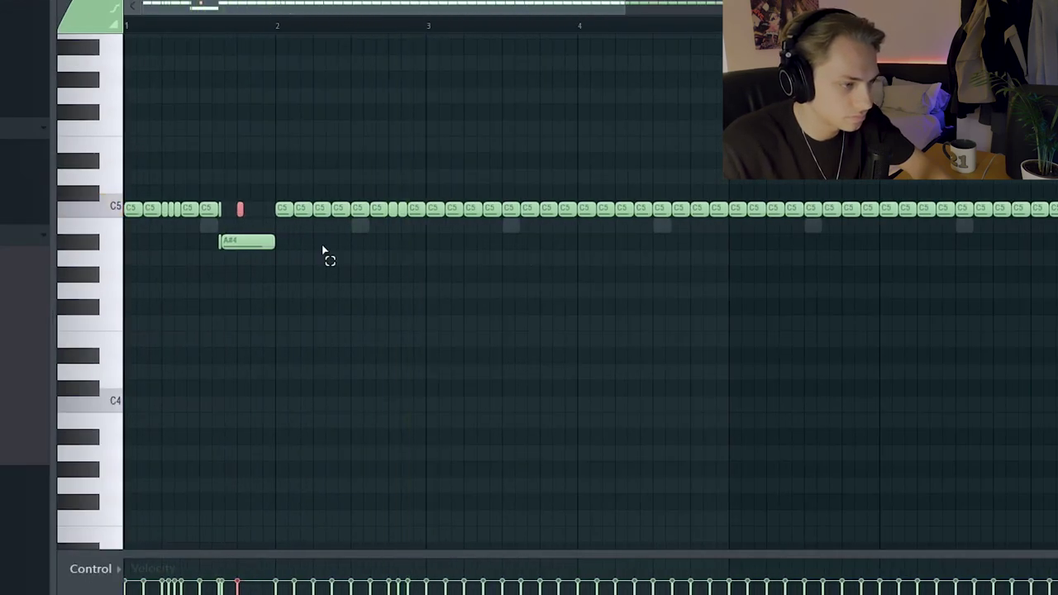
Add a rapid C5 hi-hat roll in the second half of bar 3, followed by a gap before bar 4
key("space")
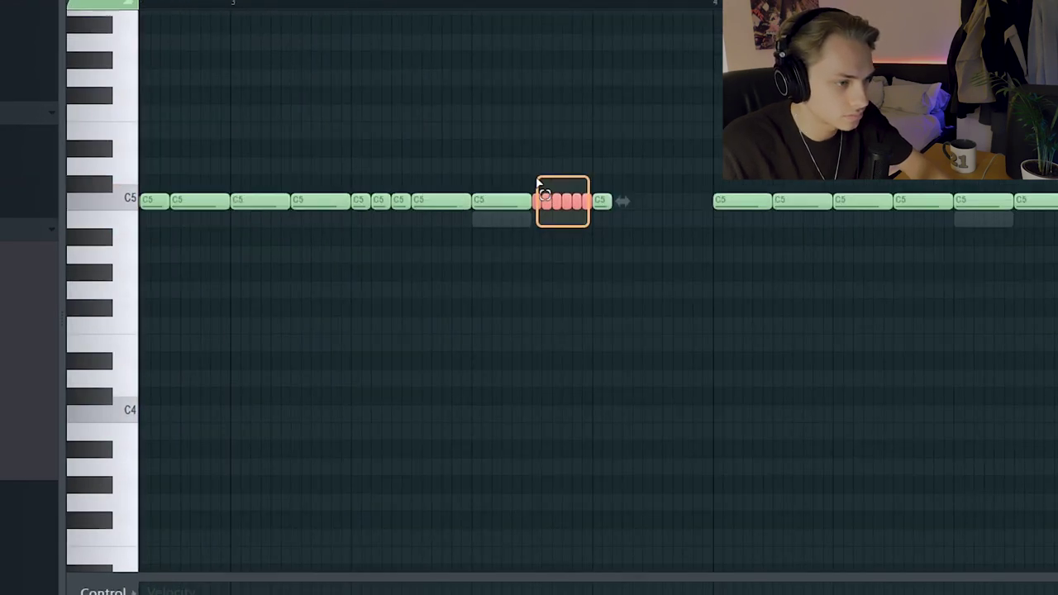
key("space")
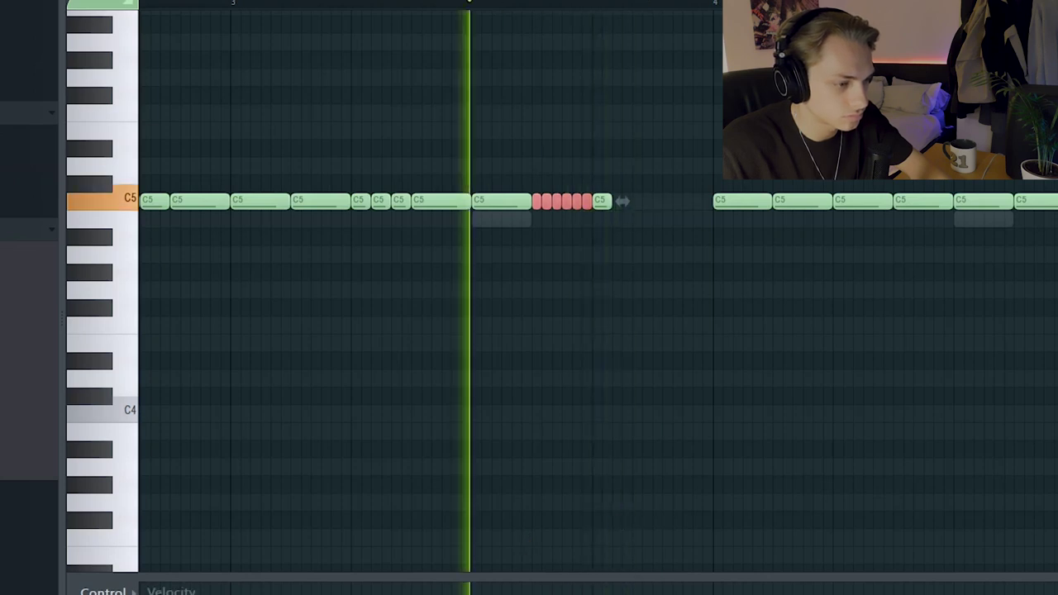
left_click(673, 391, "ctrl")
scroll(674, 388, "down", 3)
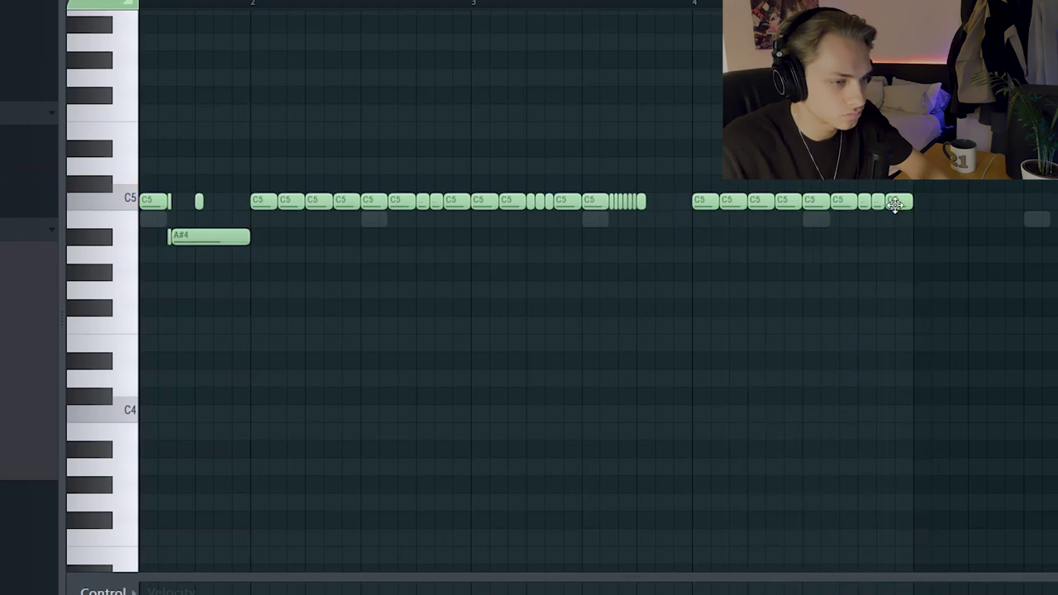
End bar 4 of the hi-hats on an A#4 note and duplicate the four-bar pattern into bars 5 to 8
key("ctrl+b")
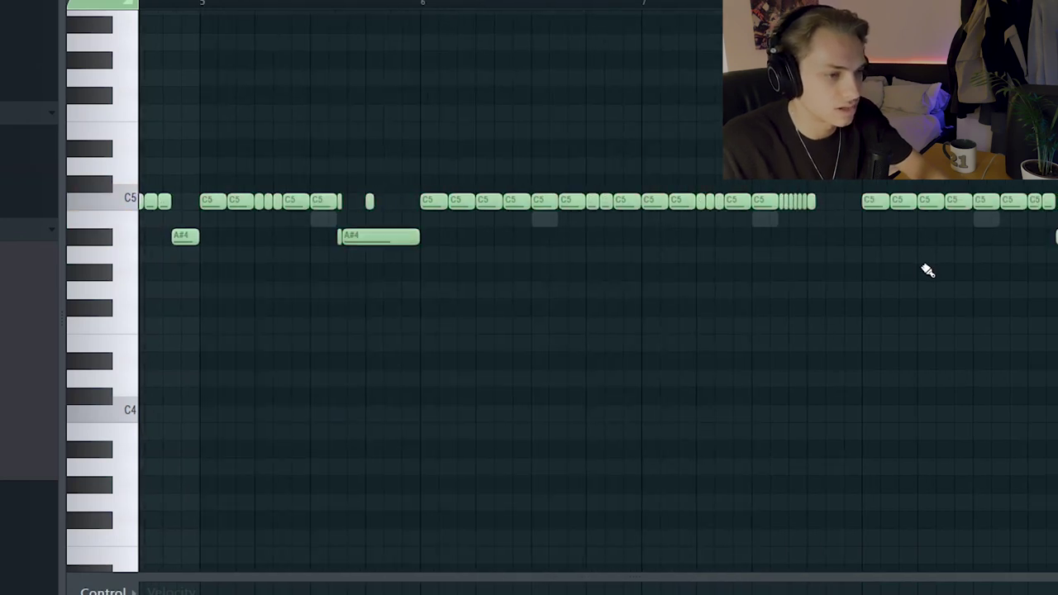
scroll(926, 267, "down", 3)
left_click_drag(996, 256, 495, 235)
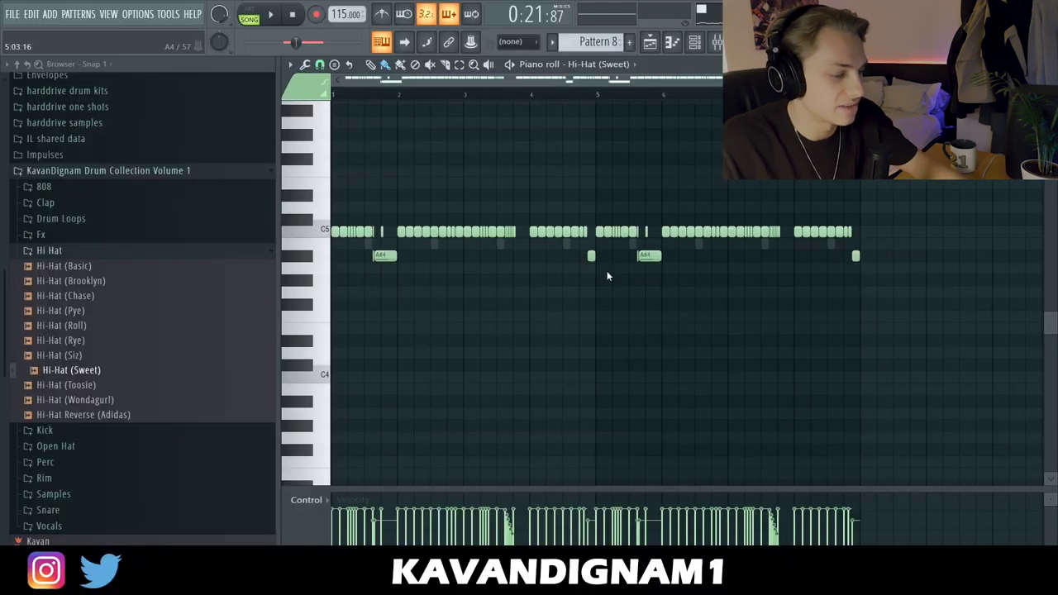
Randomize the levels of the hi-hat notes with the bipolar option on, and apply quick legato to them
key("alt+r")
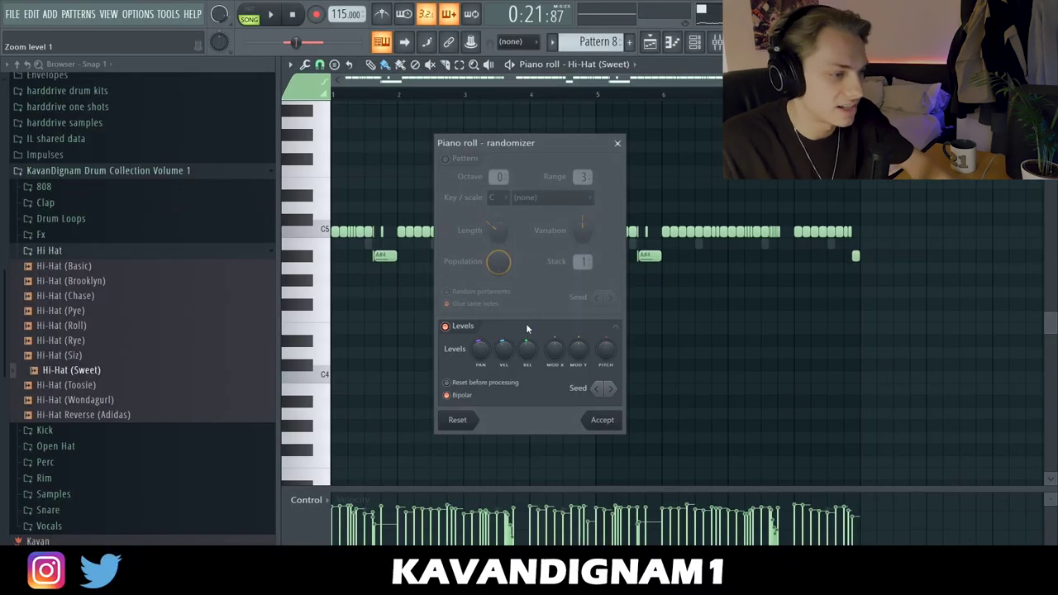
left_click_drag(526, 351, 526, 358)
left_click(602, 420)
key("space")
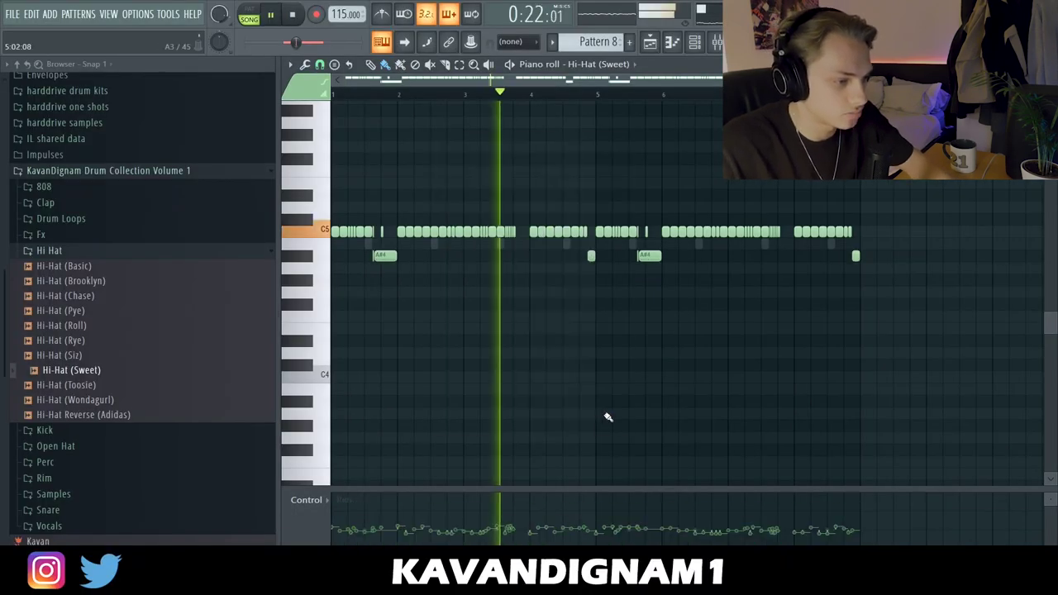
key("ctrl+l")
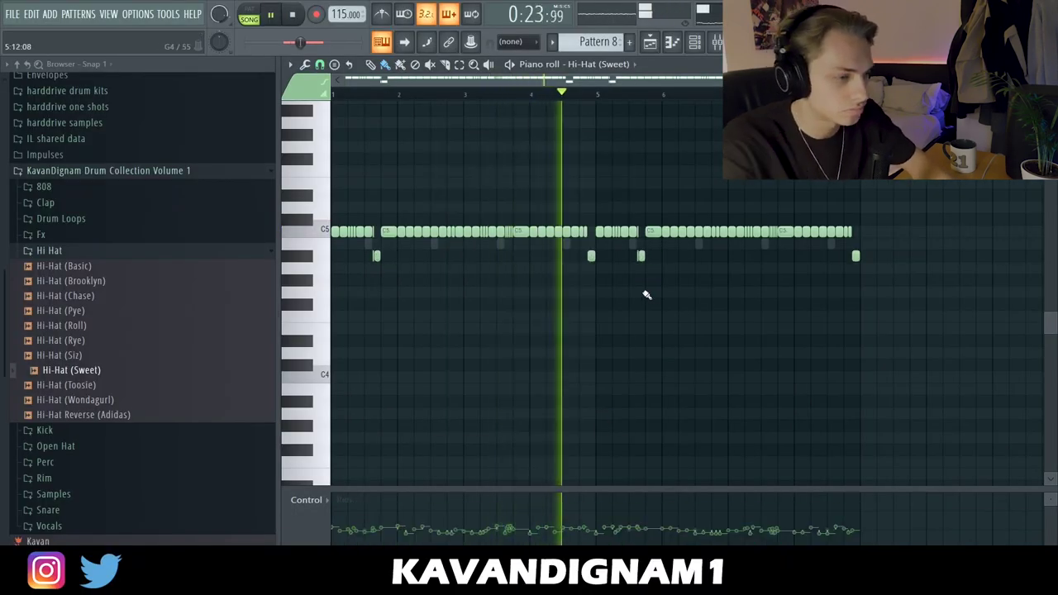
Fine-tune the volume of the Hi-Hat (Sweet) channel during playback
left_click(694, 42)
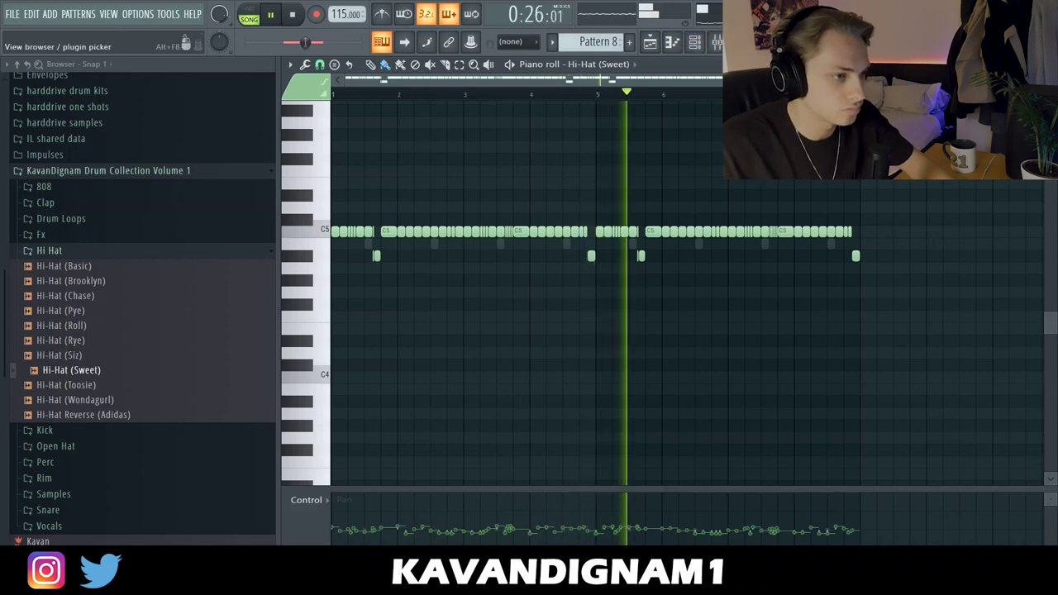
left_click(695, 43)
left_click_drag(546, 519, 545, 514)
Add 808 (Wheezy) from the drum collection as a new channel and open its piano roll
left_click(89, 250)
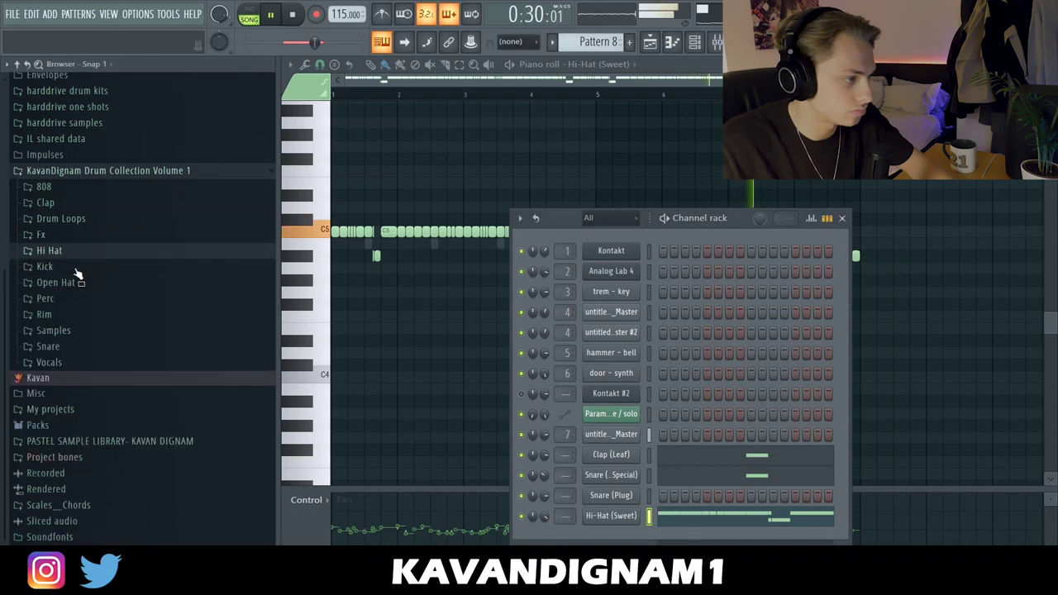
left_click(91, 186)
left_click_drag(633, 528, 633, 529)
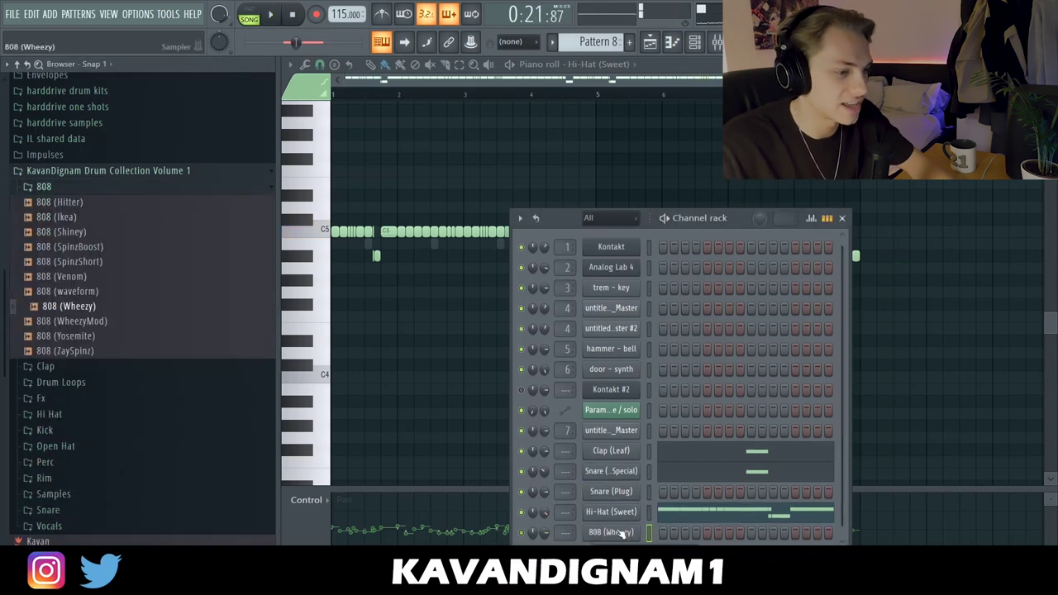
left_click(625, 533)
left_click(403, 77)
left_click(673, 42)
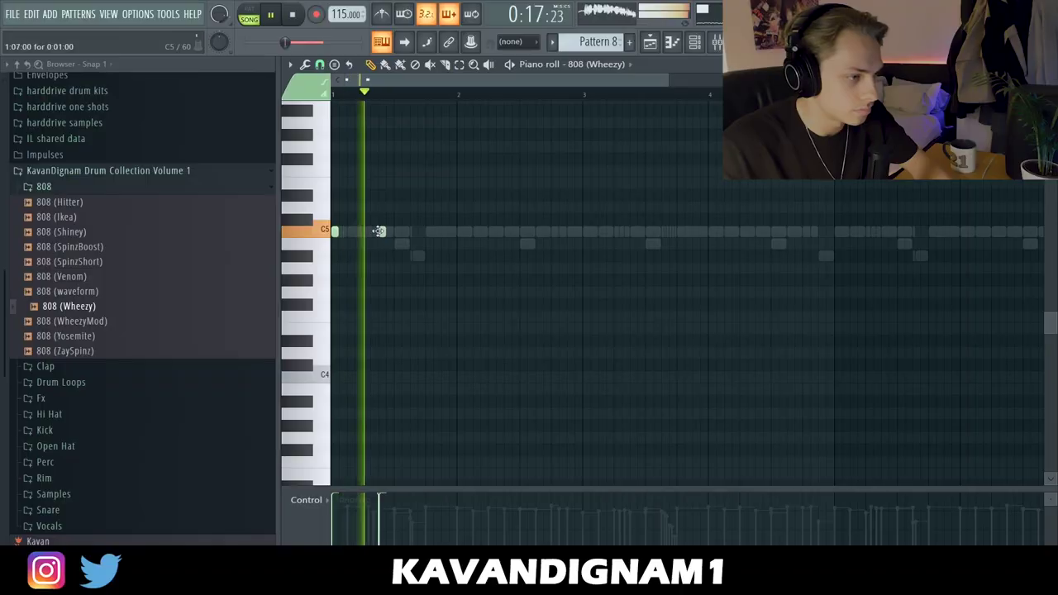
Place short C5 808 notes across bars 2 to 4, including hits at the start of bar 3 and on steps 5 and 11 of bar 4
left_click(555, 236)
scroll(586, 258, "up", 3)
left_click(588, 235)
scroll(691, 301, "down", 3)
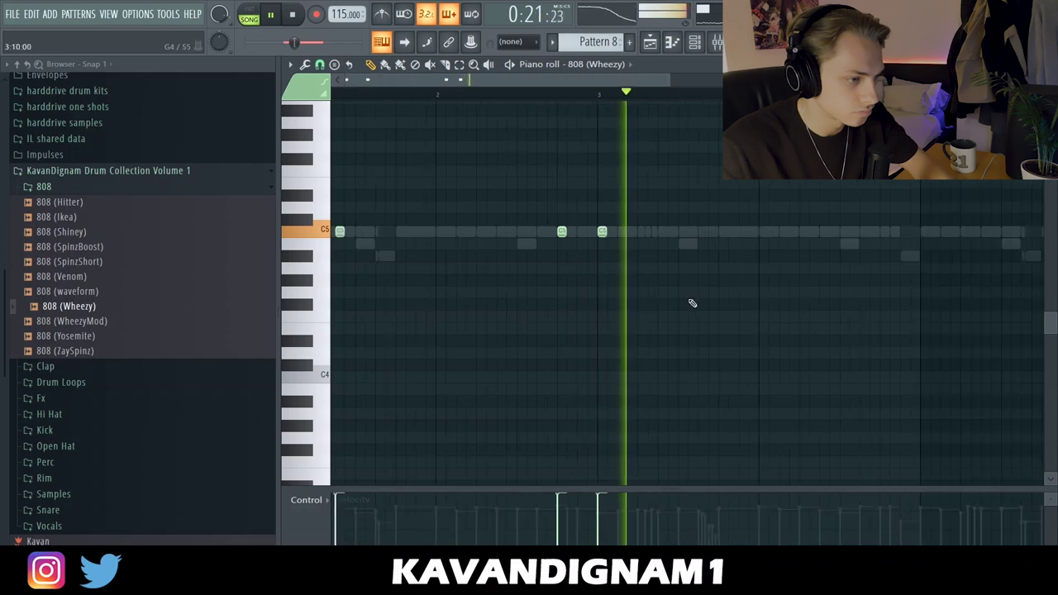
left_click(742, 232)
left_click(788, 234)
scroll(797, 266, "up", 3)
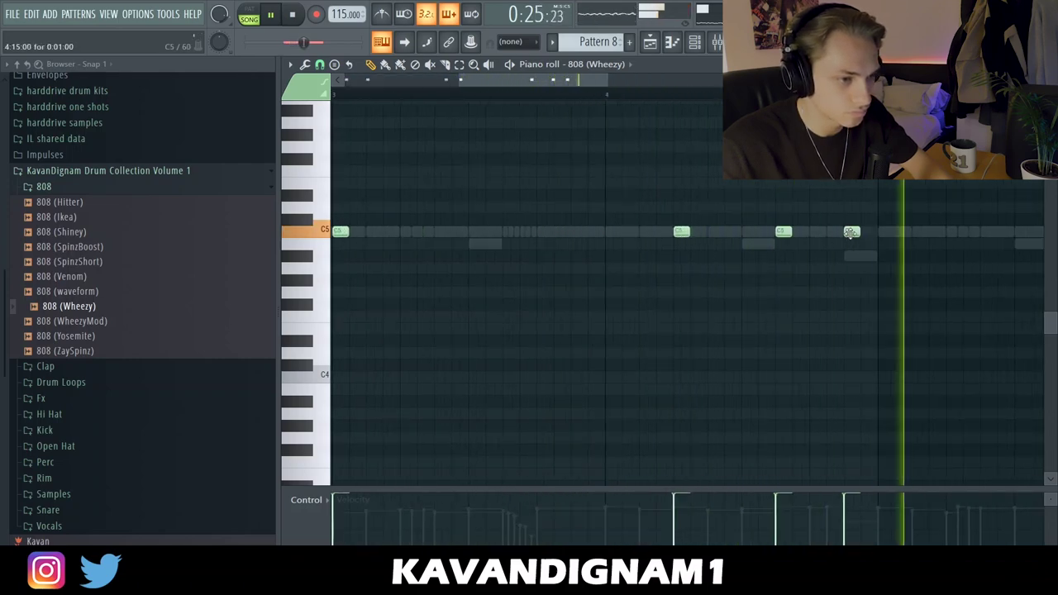
Duplicate the four-bar 808 pattern into bars 5 to 8 and extend its notes until they touch
scroll(674, 99, "down", 2)
left_click_drag(713, 98, 101, 215)
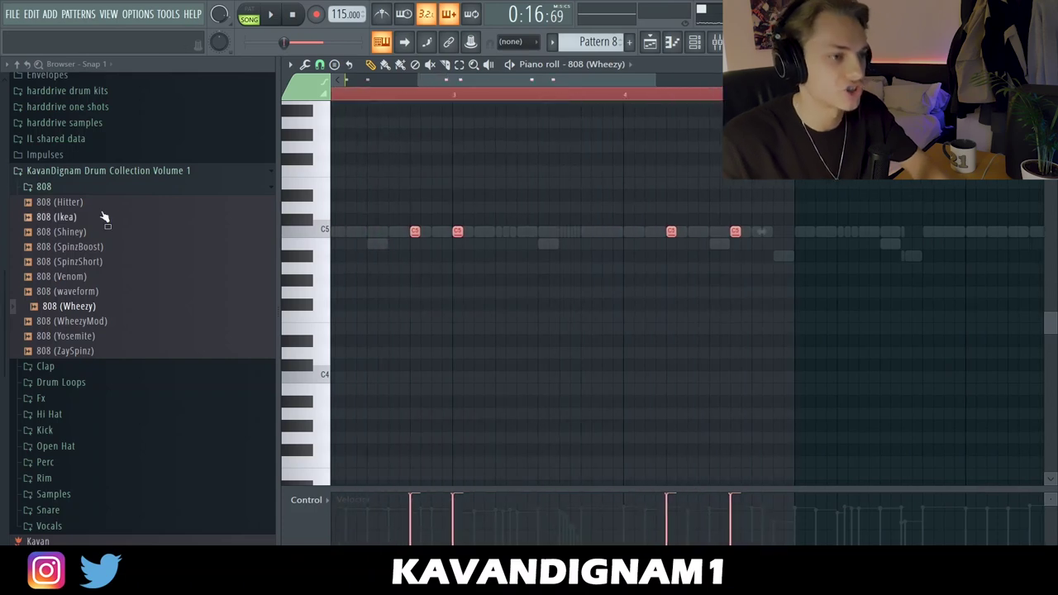
scroll(718, 260, "down", 5)
key("ctrl+b")
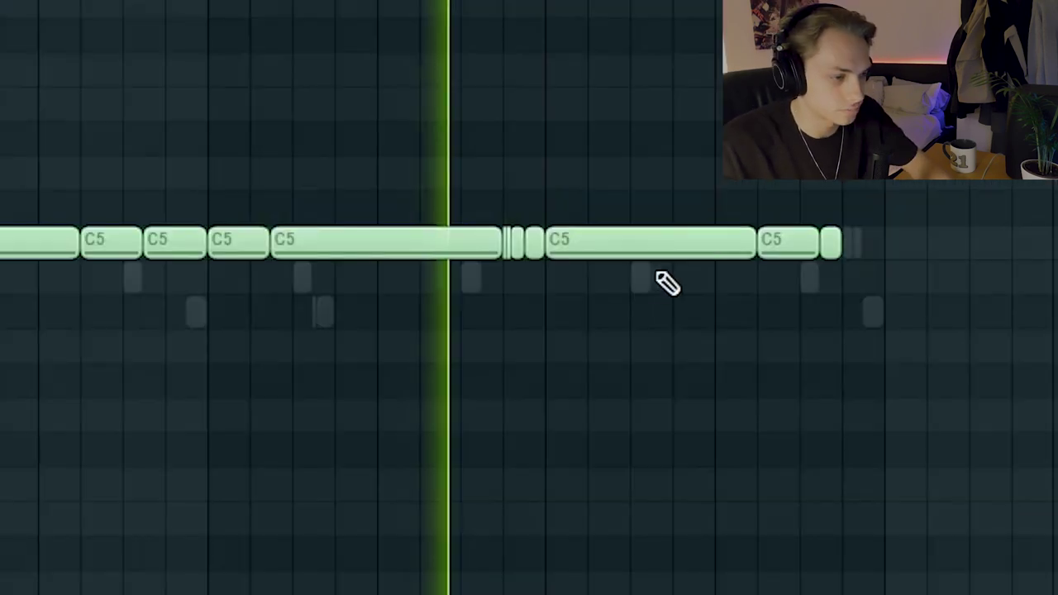
Give the 808 (SpinzBoost) sample a fade-out and full trim, and return to its piano roll with no notes selected
scroll(730, 265, "up", 3)
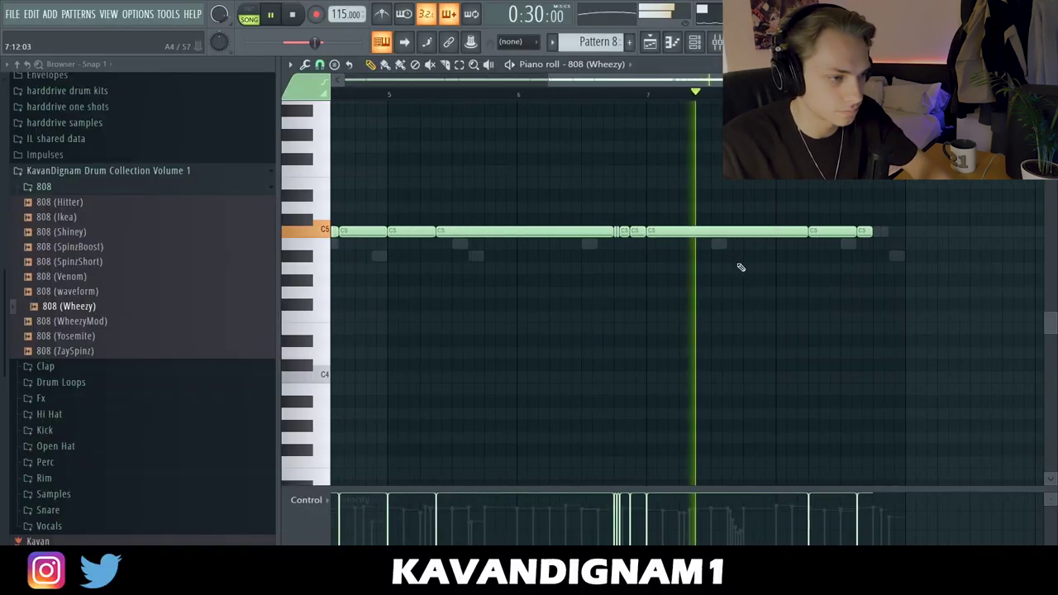
scroll(774, 269, "down", 3)
scroll(785, 253, "up", 5)
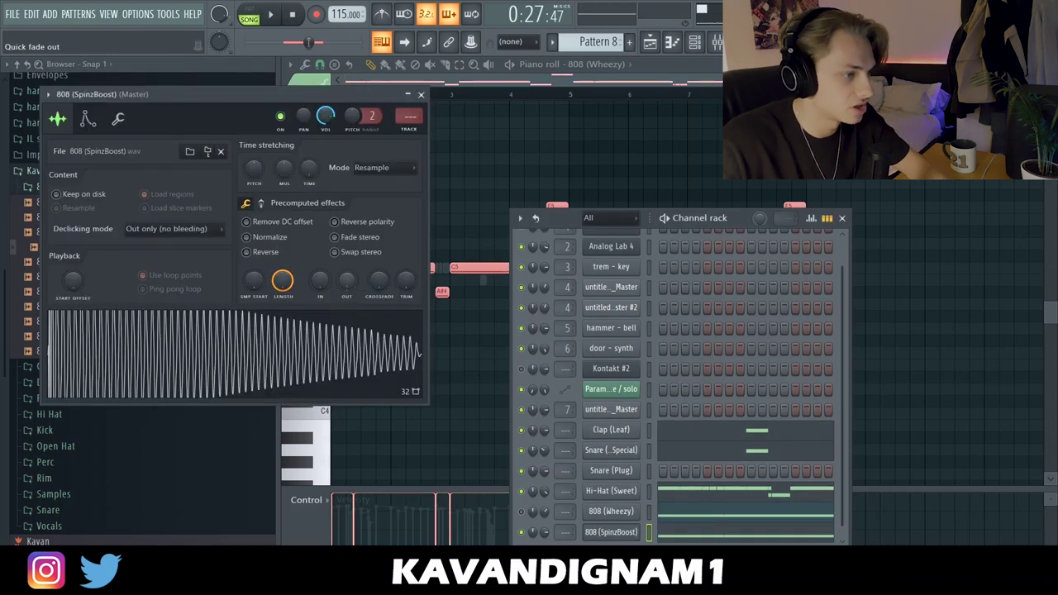
left_click_drag(348, 281, 348, 235)
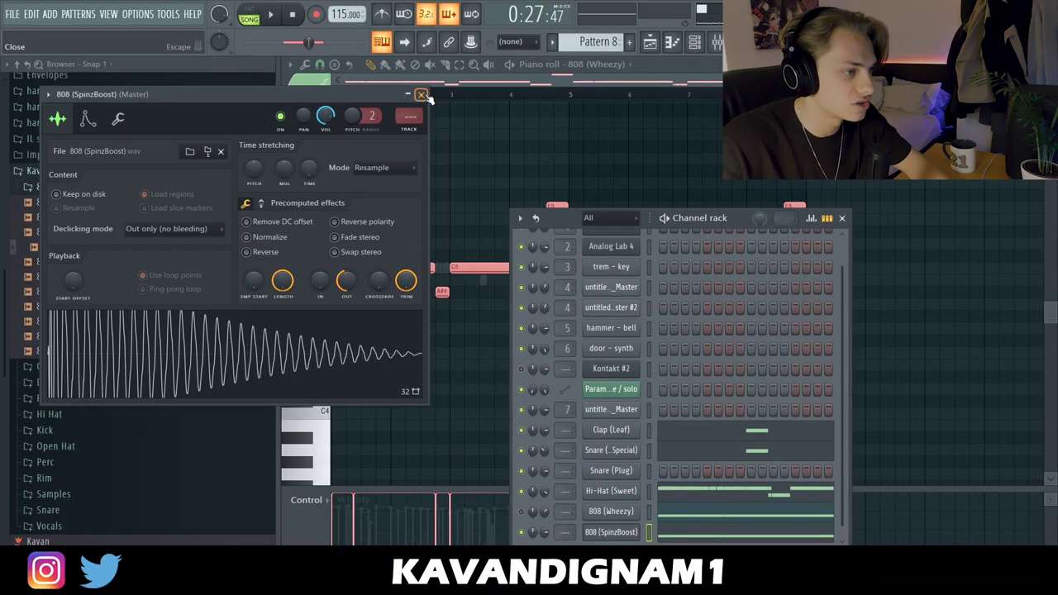
left_click(423, 95)
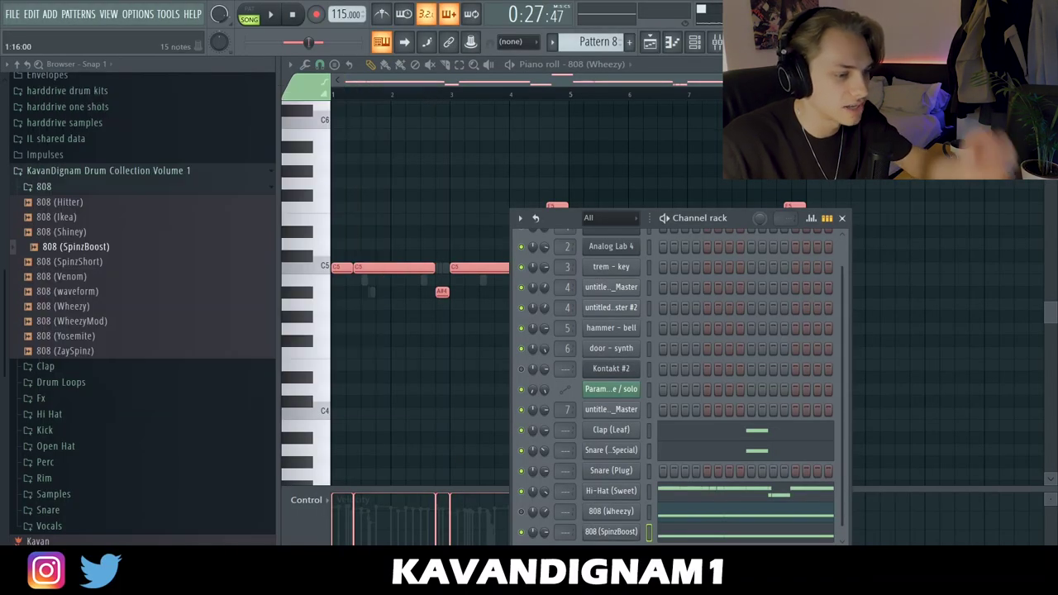
left_click(463, 157)
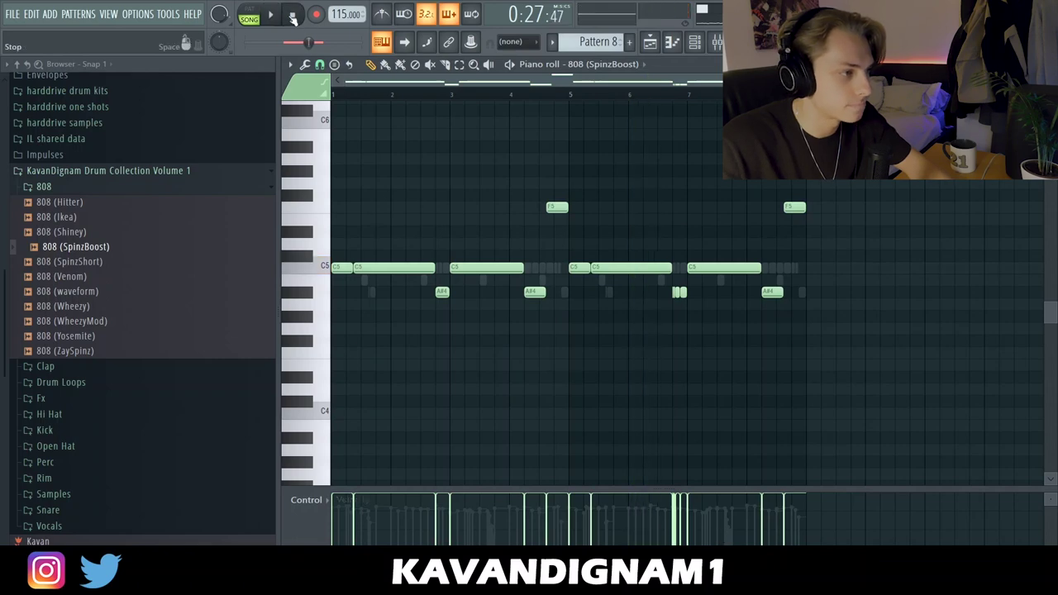
Replace the short repeated A#4 notes of 808 (SpinzBoost) at the end of bar 6 with one A#4 note reaching bar 7
scroll(377, 374, "up", 2)
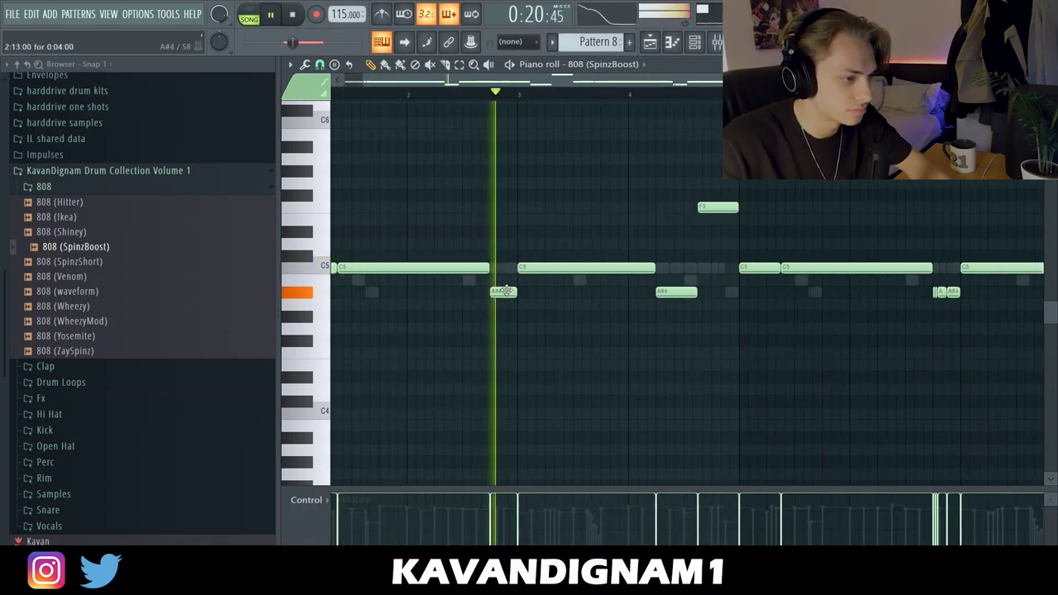
scroll(686, 293, "up", 2)
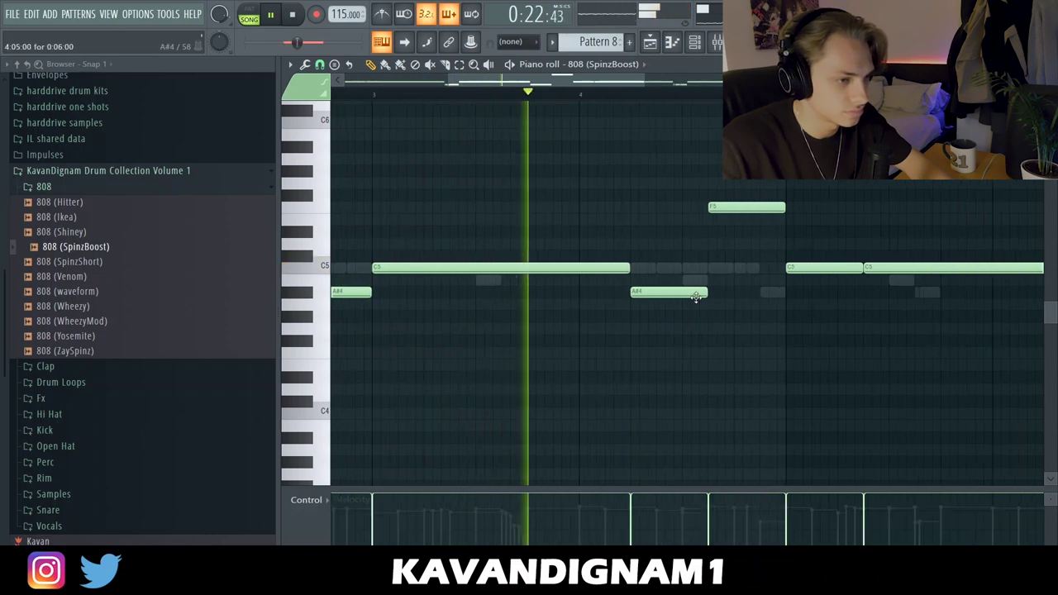
scroll(798, 341, "down", 4)
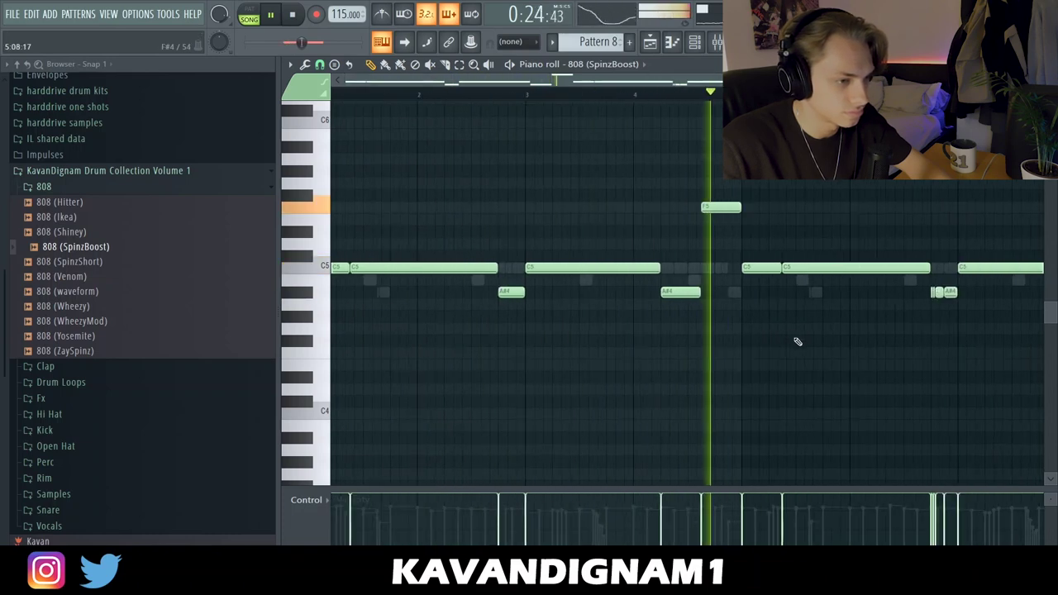
scroll(777, 327, "up", 5)
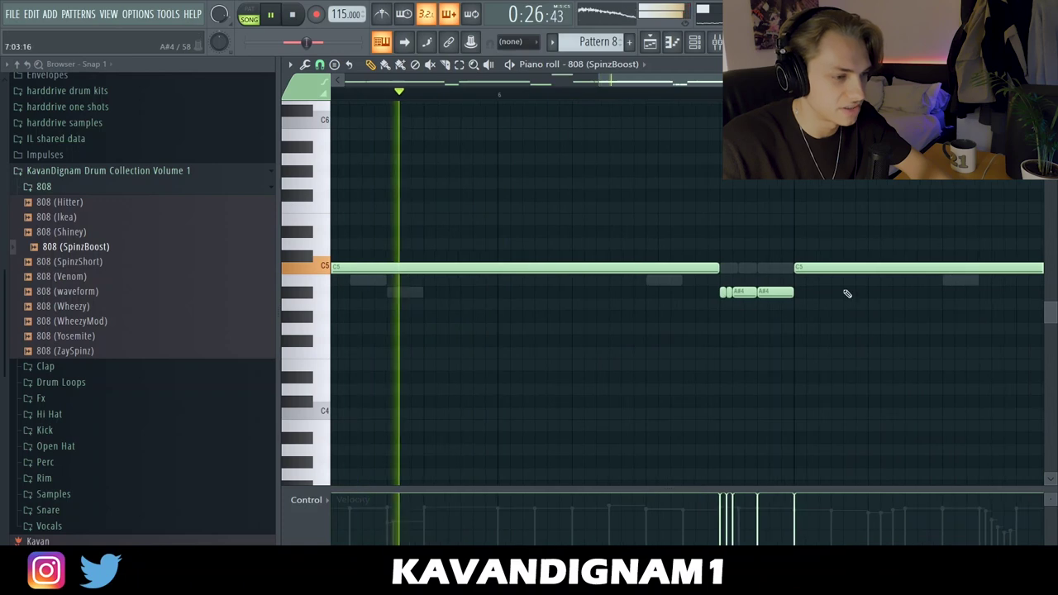
left_click_drag(728, 292, 827, 296)
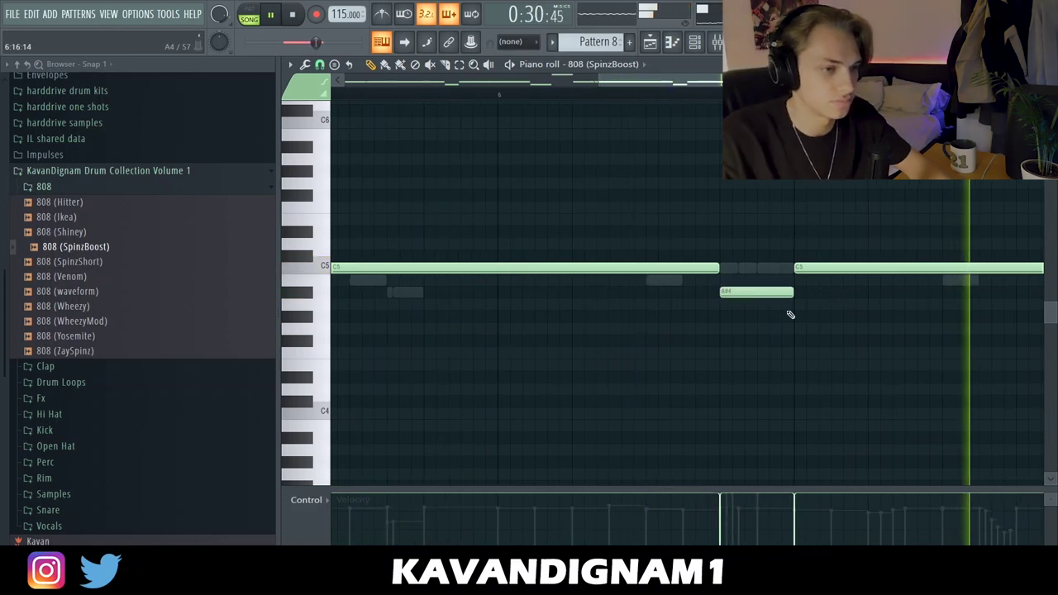
scroll(838, 368, "down", 5)
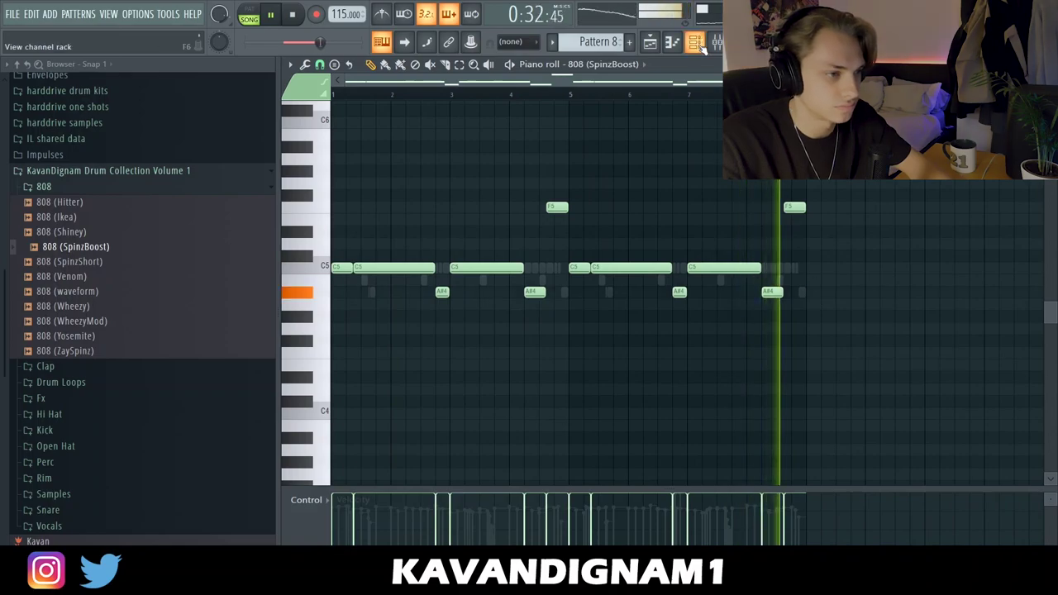
Add Open Hat (Glue) as a new channel and place C5 hits at the start of bar 1 and on step 7 of bar 2
key("F6")
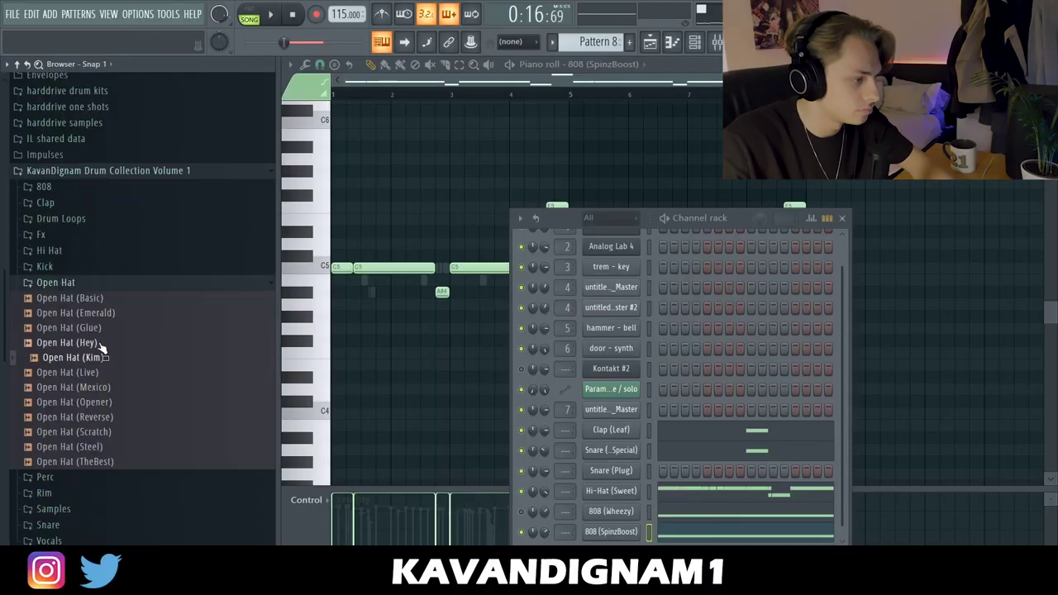
left_click_drag(621, 546, 621, 549)
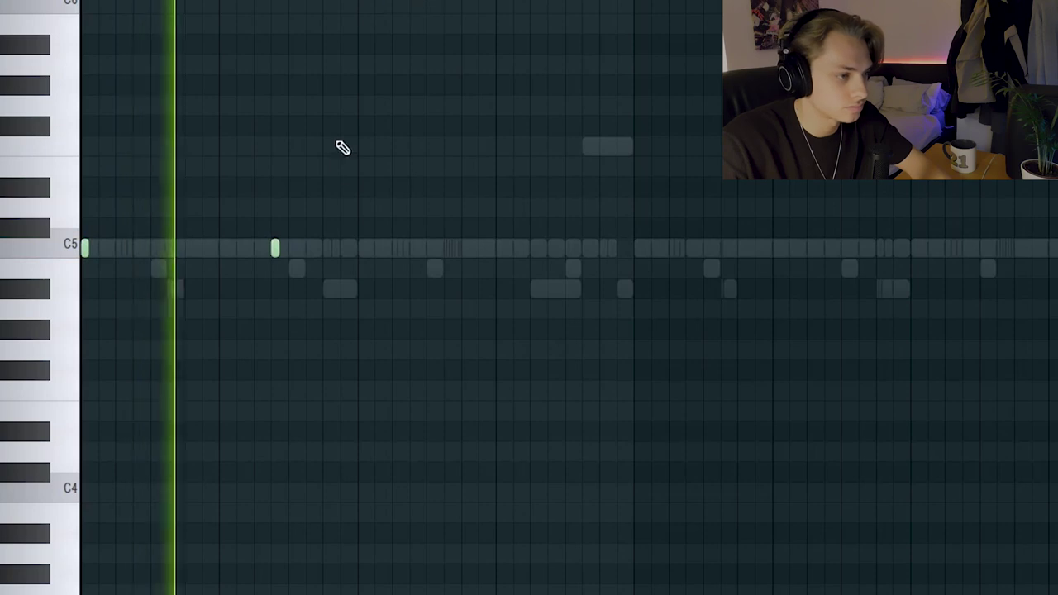
key("ctrl+z")
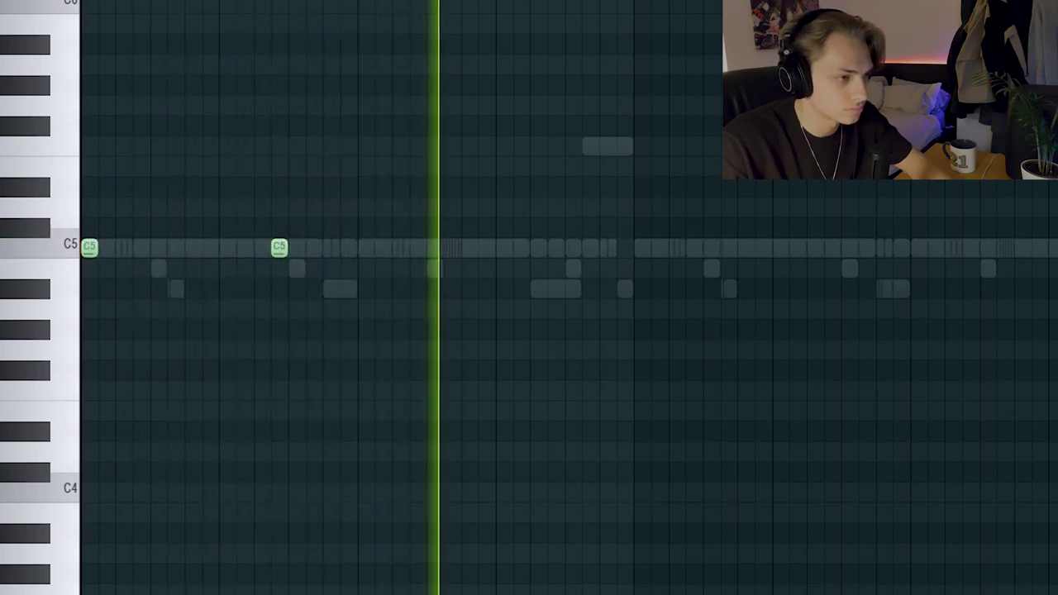
Duplicate the two-bar Open Hat (Glue) pattern until it fills bars 1 to 8, leaving no notes selected
key("space")
key("ctrl+a")
key("ctrl+b")
key("ctrl+d")
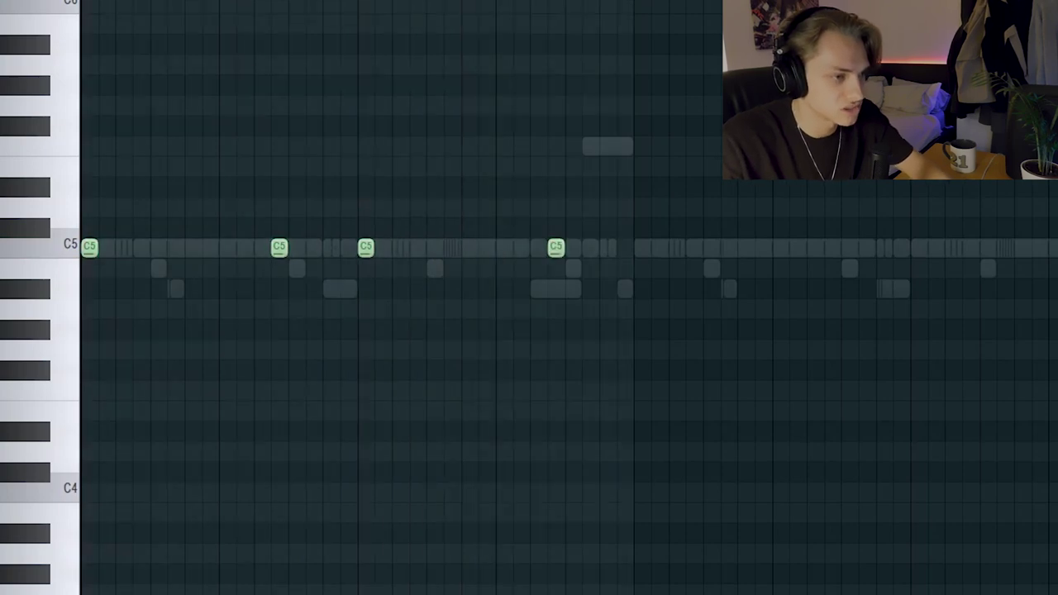
key("ctrl+b")
key("ctrl+d")
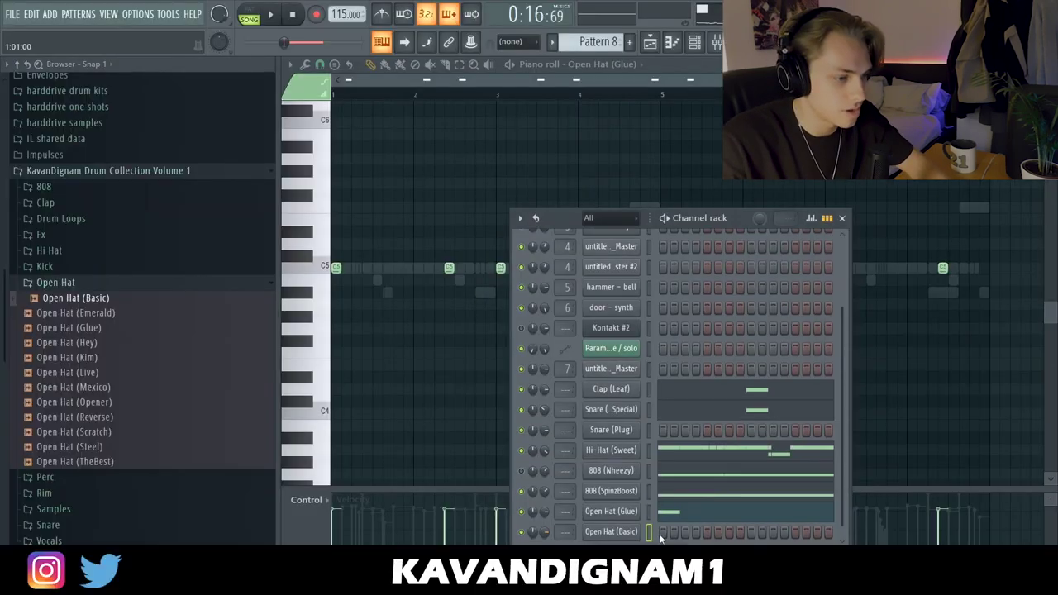
Add Open Hat (Basic) as a new channel with C5 hits at the start of bars 1 and 5, and play it back
left_click(672, 42)
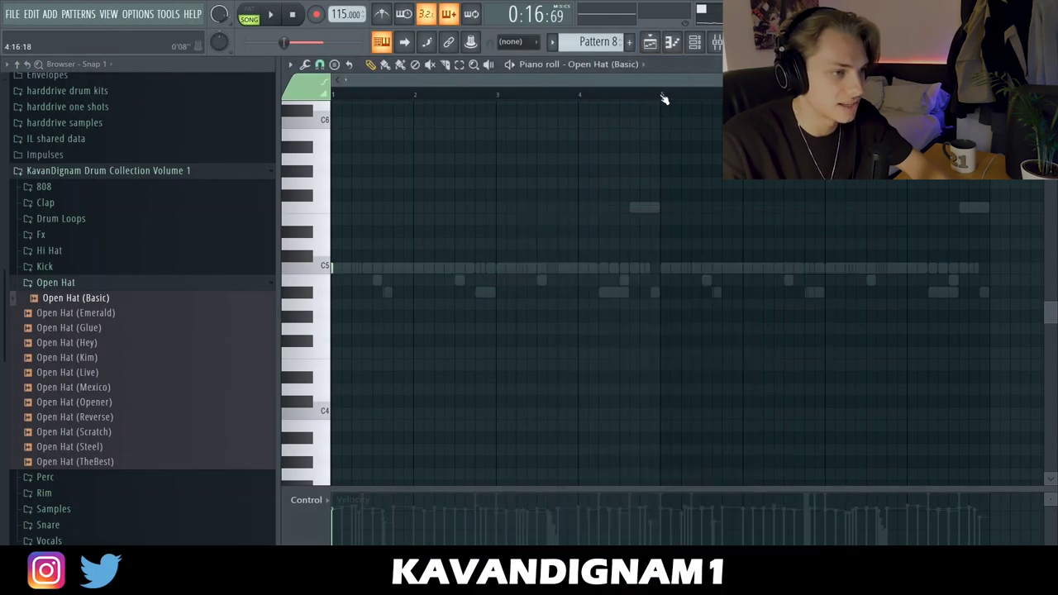
key("ctrl+b")
key("ctrl+d")
key("ctrl+q")
key("space")
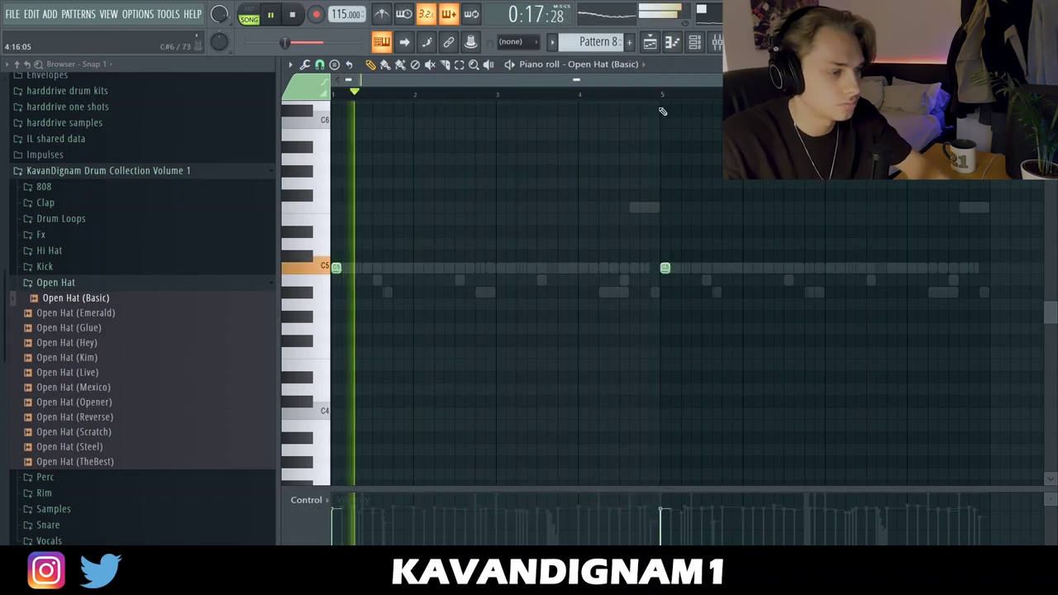
Add Kick (12) from the drum collection as a new channel and place B4 kicks at the start of bars 1, 3, 5 and 7
left_click(697, 42)
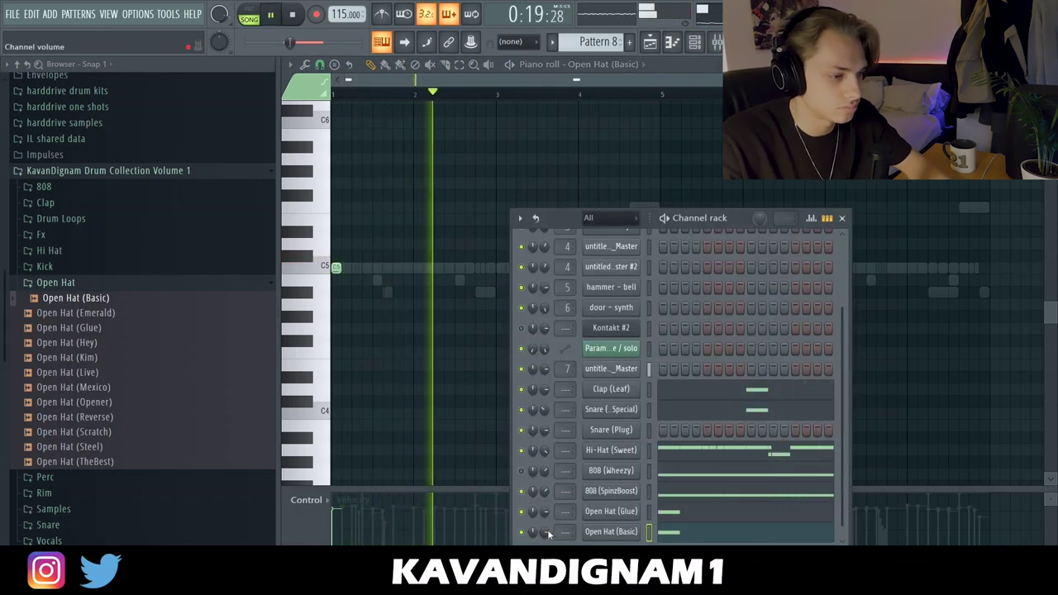
left_click(53, 285)
left_click(54, 269)
key("space")
left_click_drag(627, 541, 628, 538)
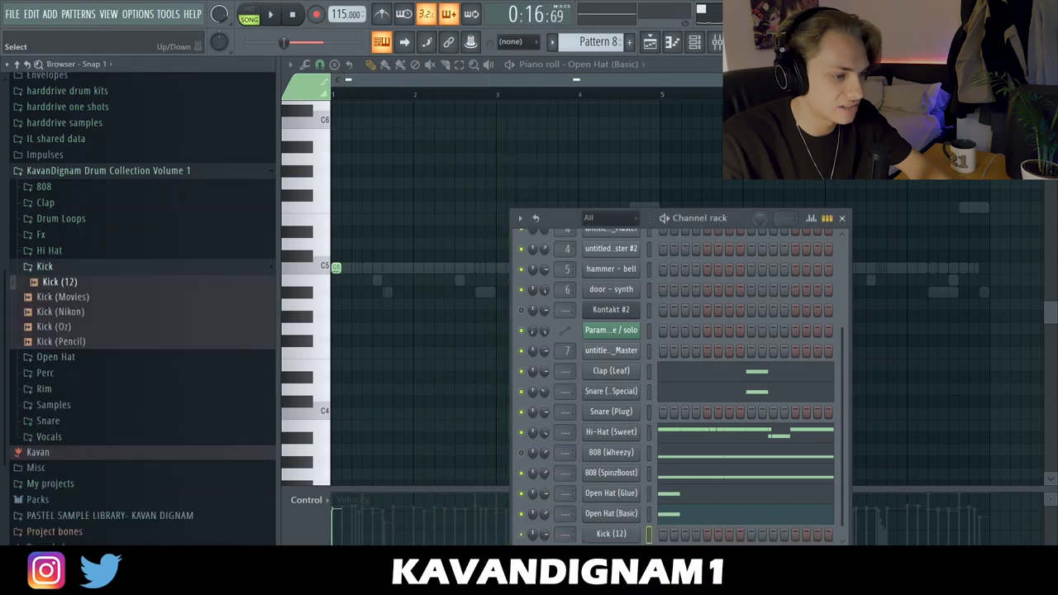
left_click(673, 43)
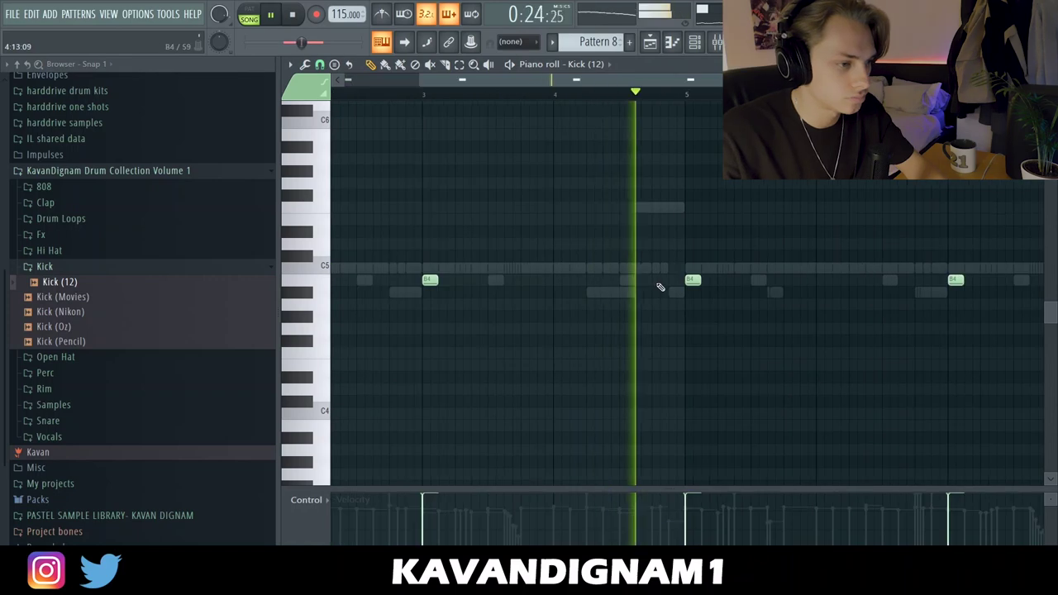
scroll(659, 289, "down", 4)
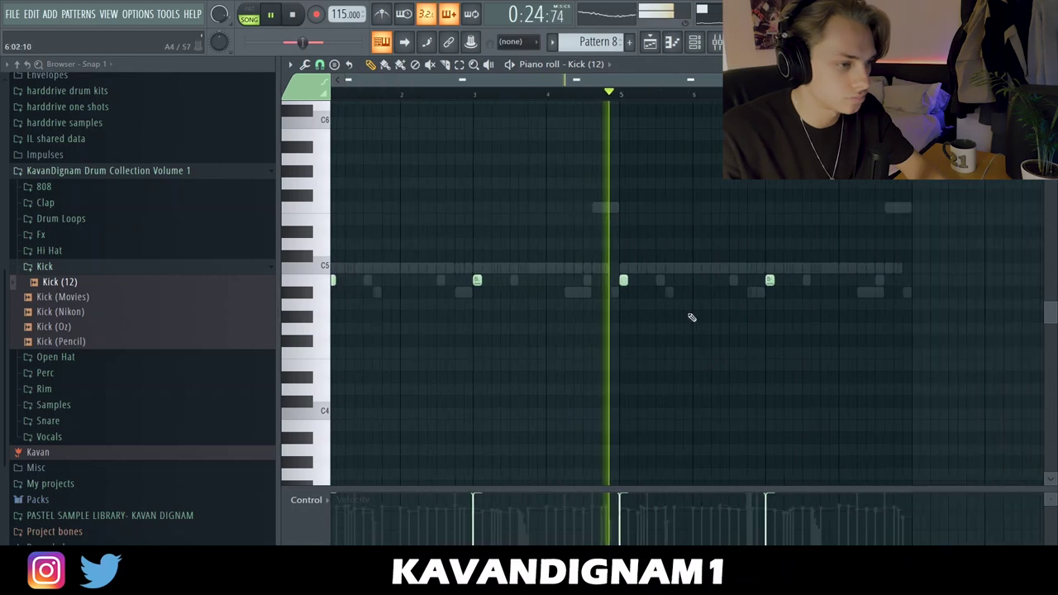
Audition the Perc samples of the drum collection and add Perc (Minirim) as a new channel
left_click(695, 43)
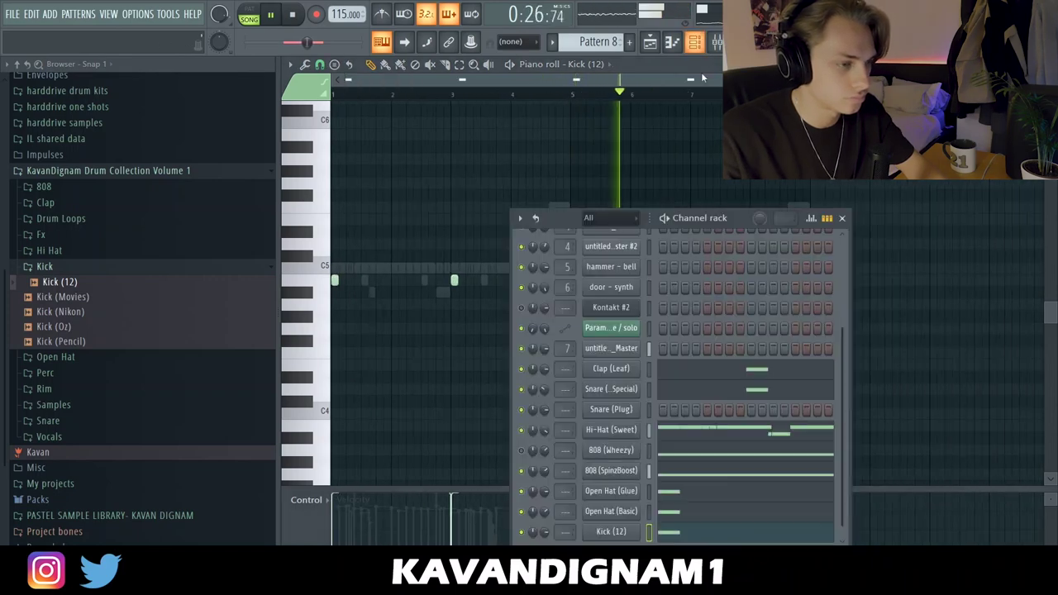
left_click(69, 267)
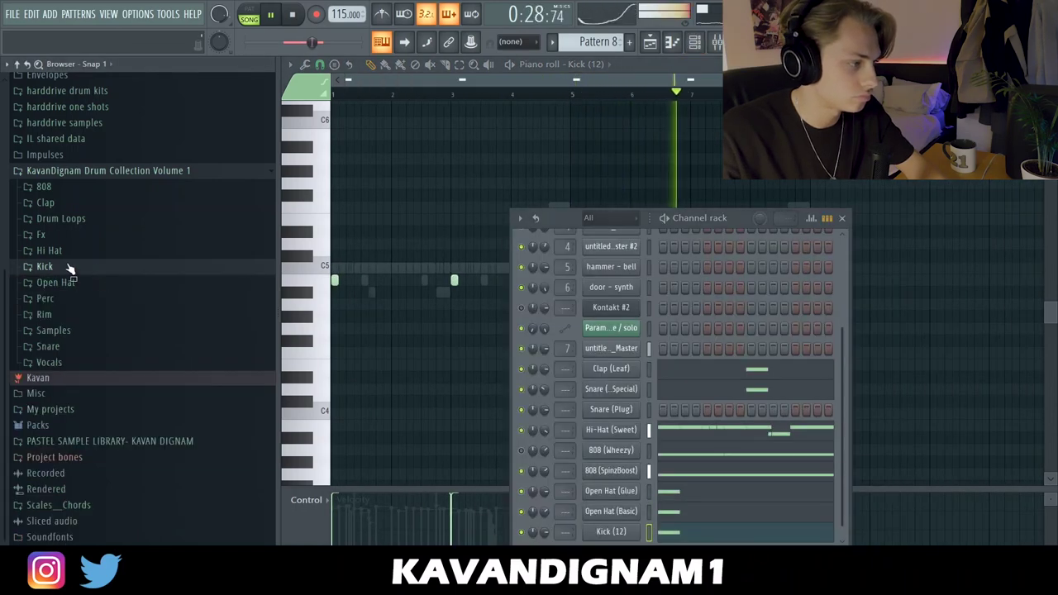
left_click(63, 299)
key("space")
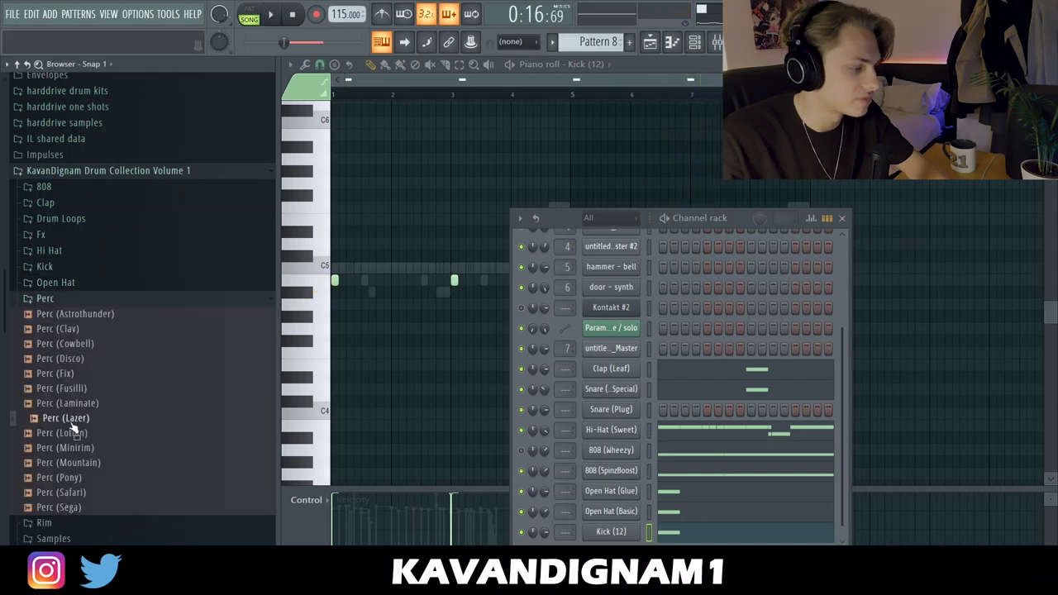
left_click_drag(230, 459, 542, 538)
key("space")
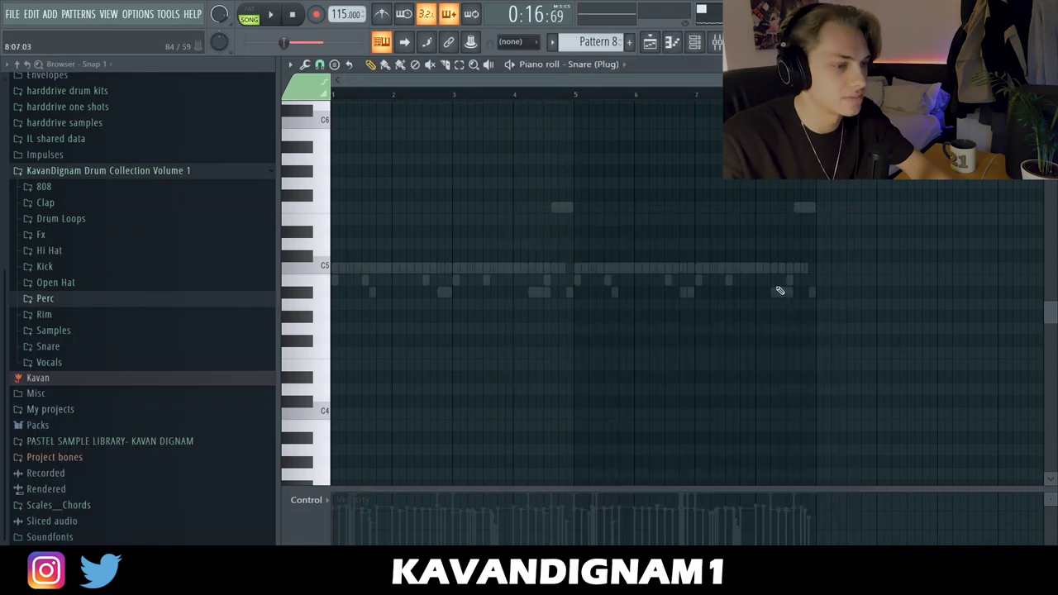
Paint a Snare (Plug) fill late in bar 8 with three rapid C5 hits followed by three spaced B4 hits, and deselect the notes
key("F6")
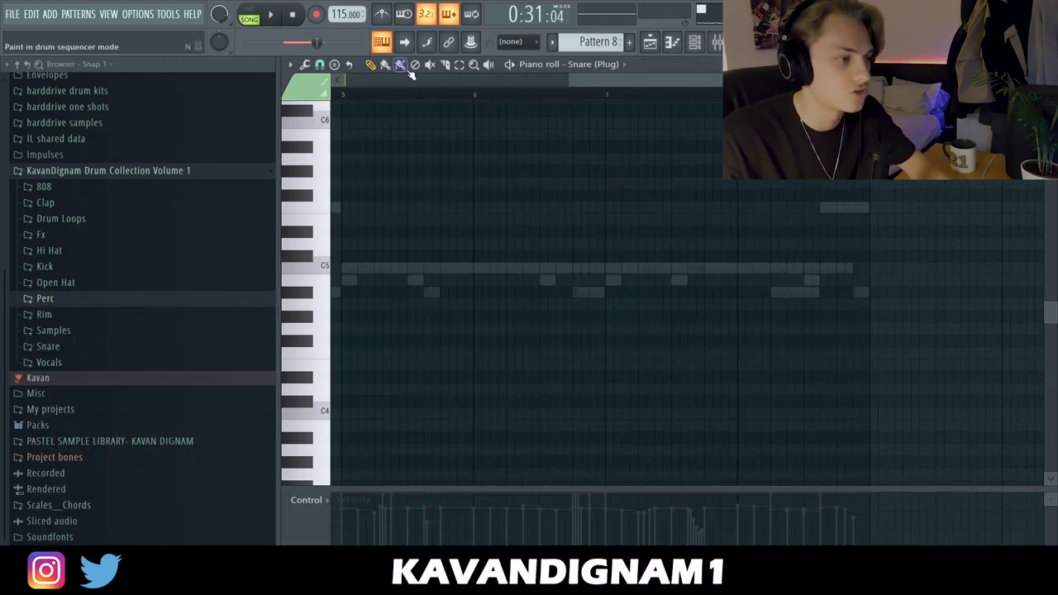
left_click(405, 68)
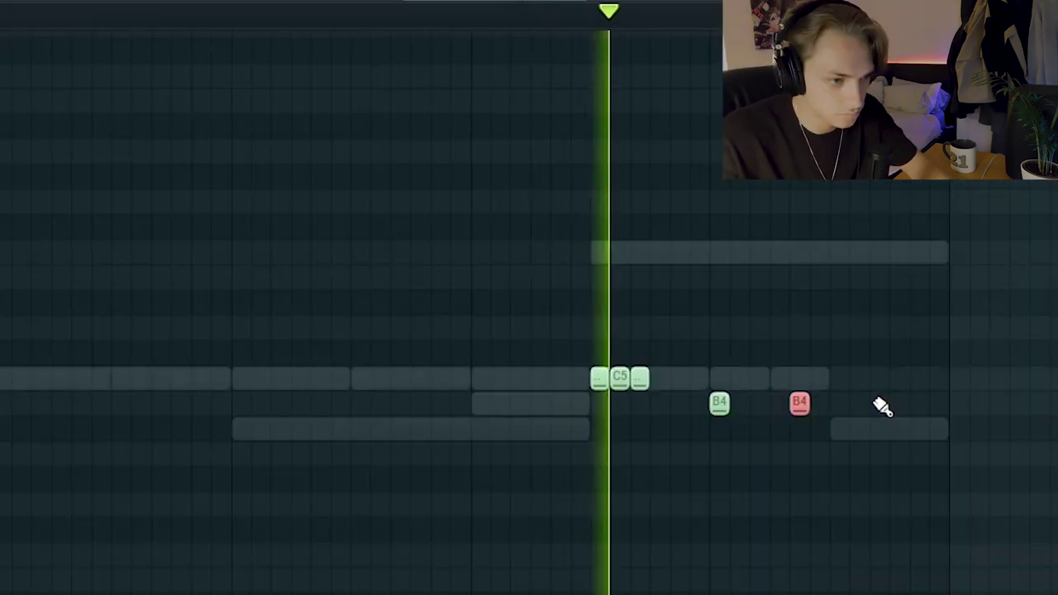
left_click(880, 404)
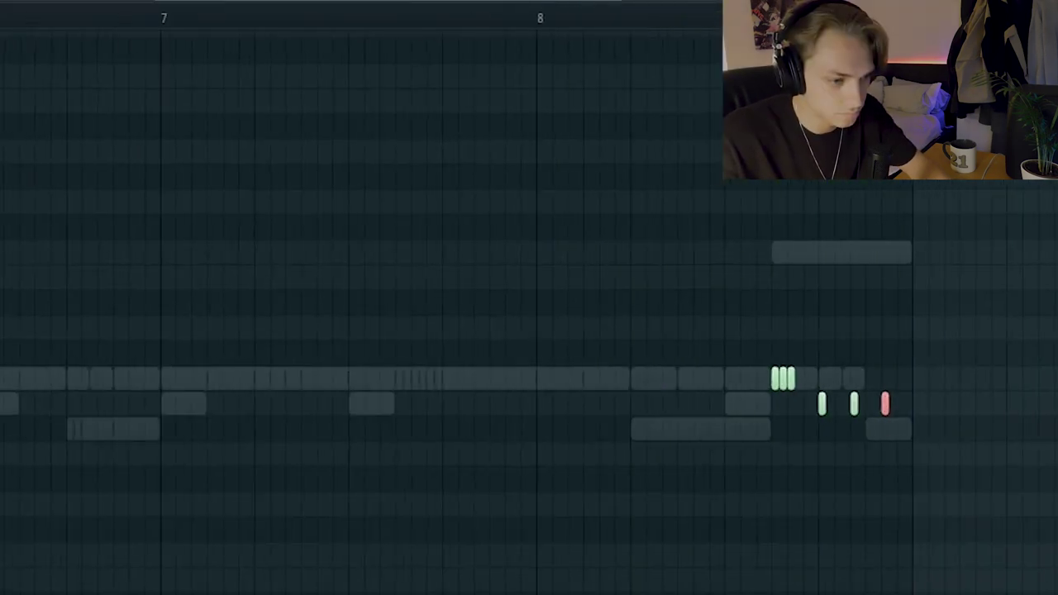
key("space")
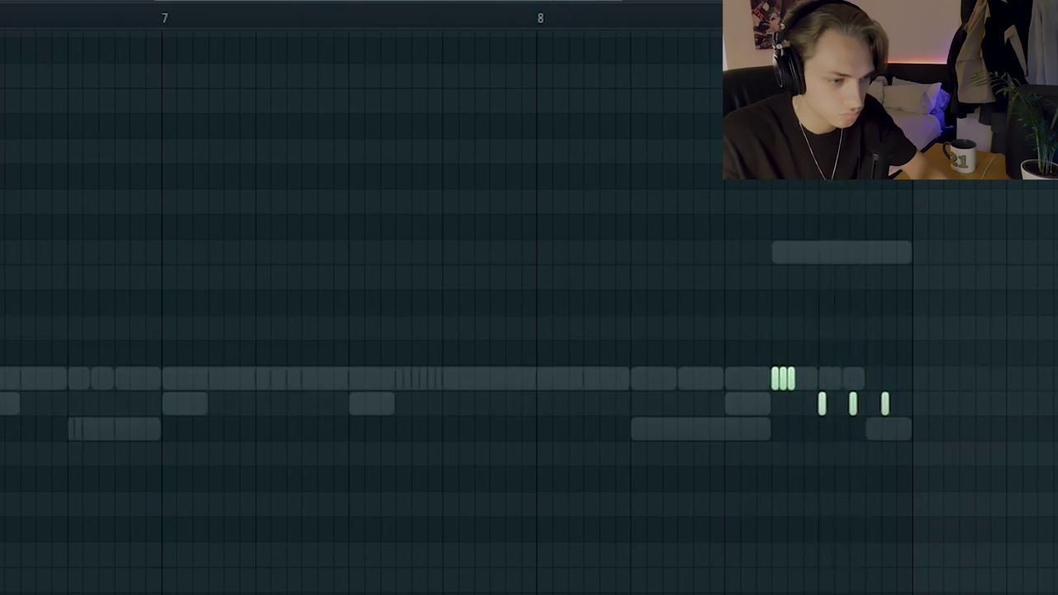
key("ctrl+a")
key("ctrl+d")
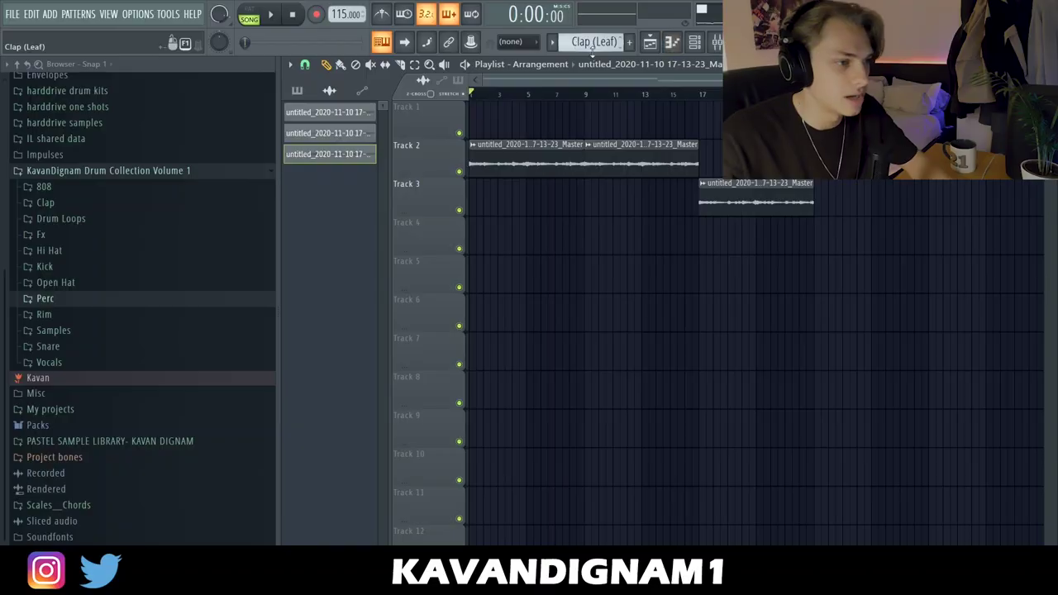
Lay out the separate drum and 808 patterns as eight-bar clips on tracks 5 to 14, up to the end of bar 32
left_click(593, 47)
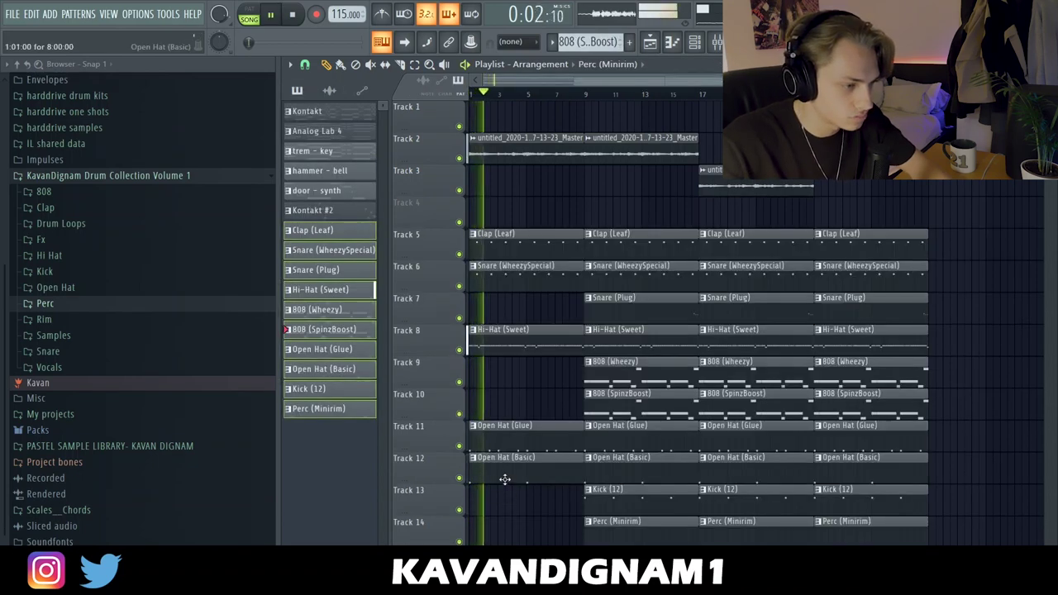
scroll(565, 451, "down", 1)
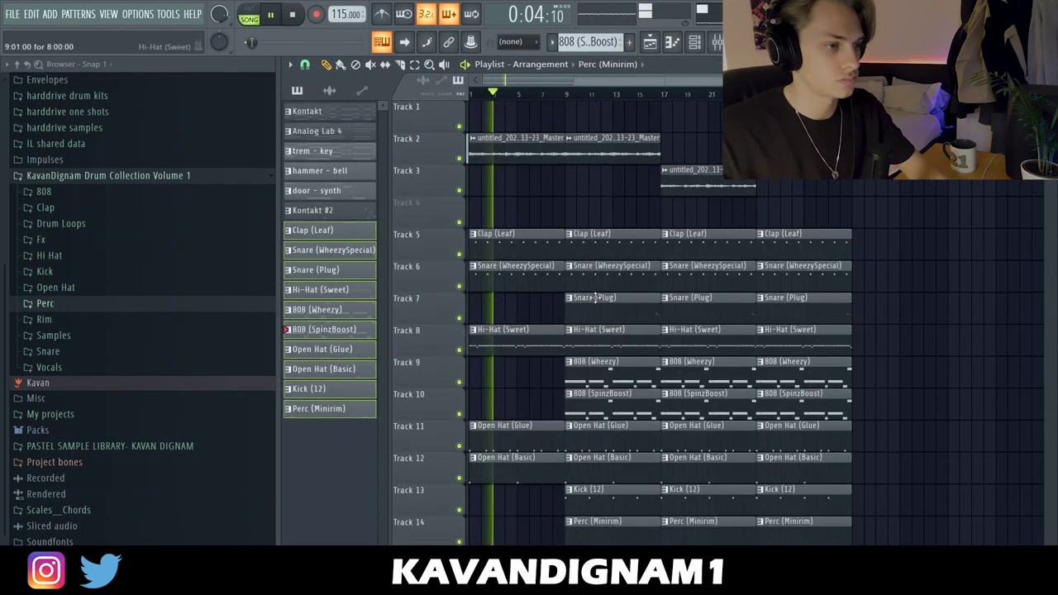
Move the Track 3 melody clip to bar 25 and fill bars 17 to 24 of Track 2 with a copy of its melody clip
left_click_drag(712, 186, 808, 183)
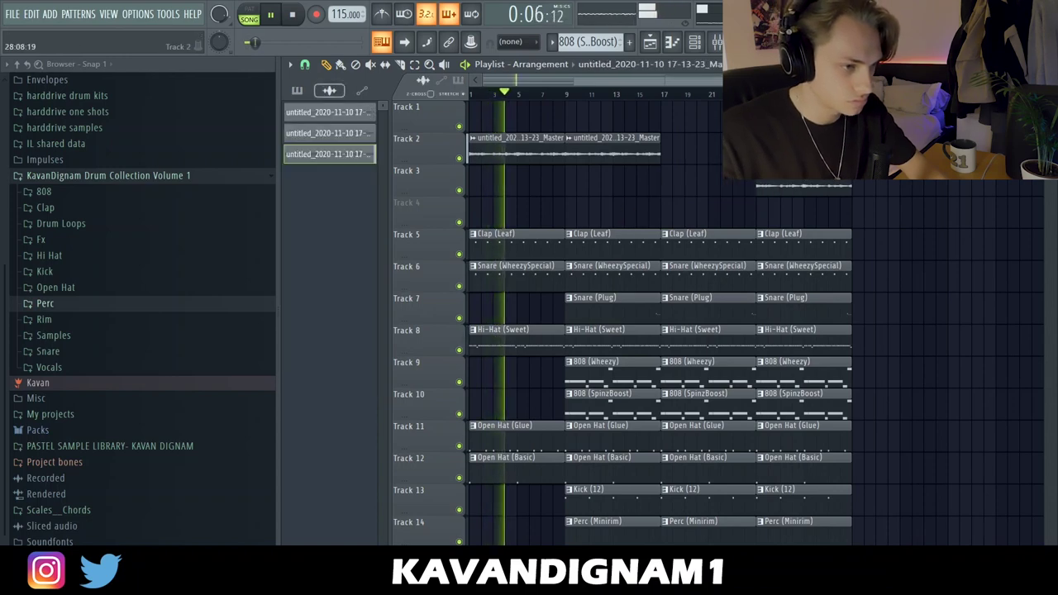
left_click(659, 146, "ctrl")
key("ctrl+b")
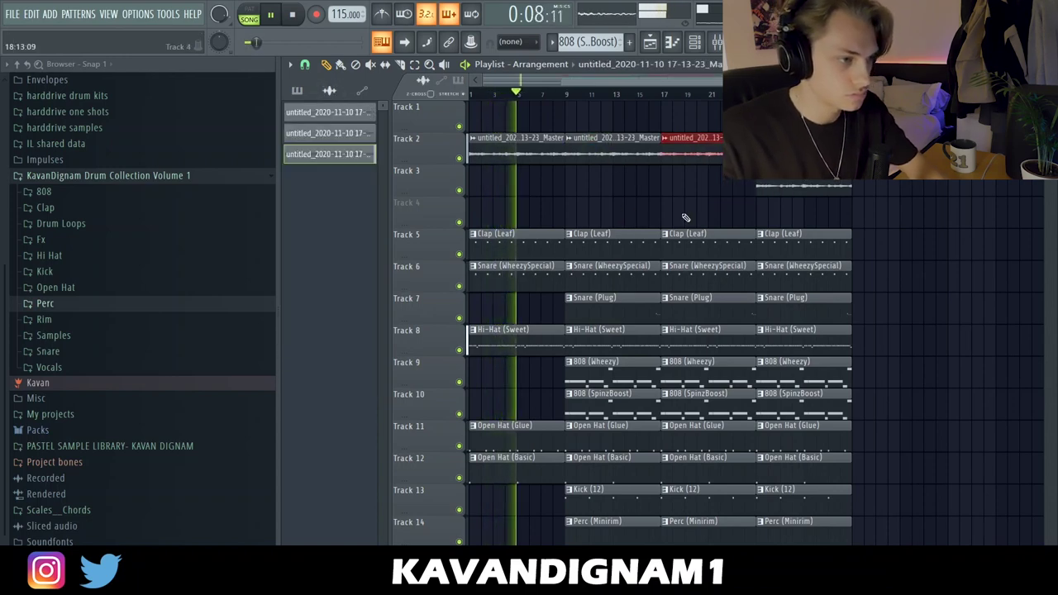
left_click(686, 217, "ctrl")
Delete the 808 (SpinzBoost), Kick (12) and Perc (Minirim) clips from bars 9 to 16 of the playlist
right_click(616, 414)
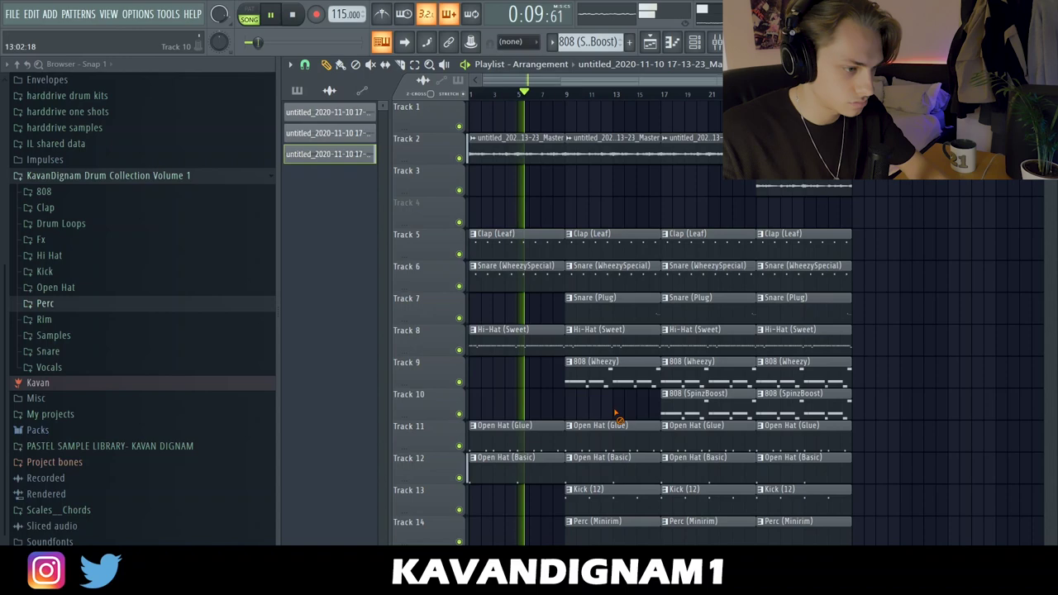
right_click(618, 496)
right_click(612, 527)
scroll(609, 527, "down", 1)
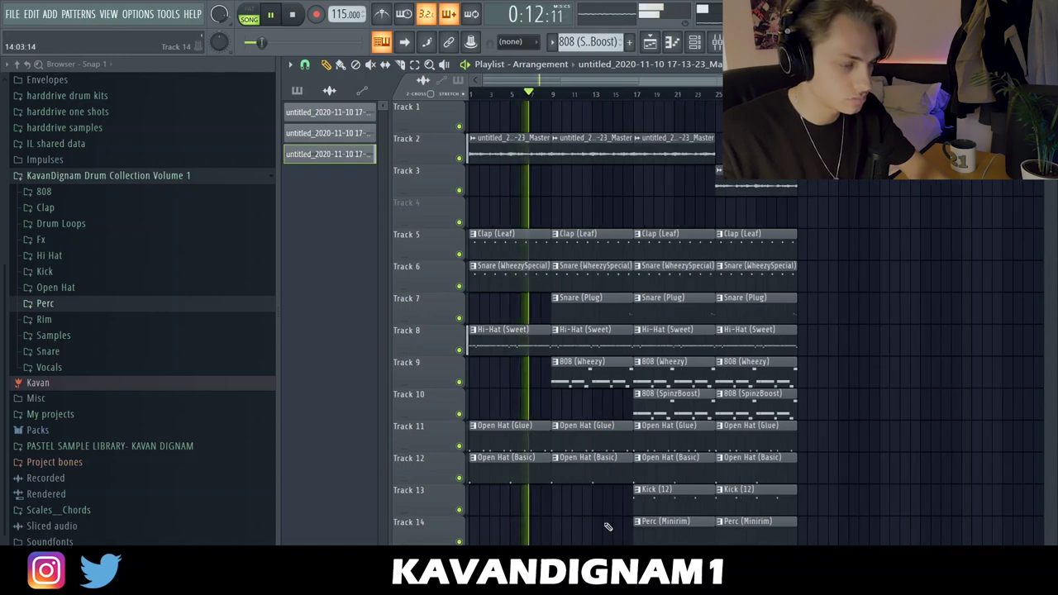
Check the levels in the mixer and delete the 808 (SpinzBoost) clip from bars 17 to 24 on Track 10
key("F9")
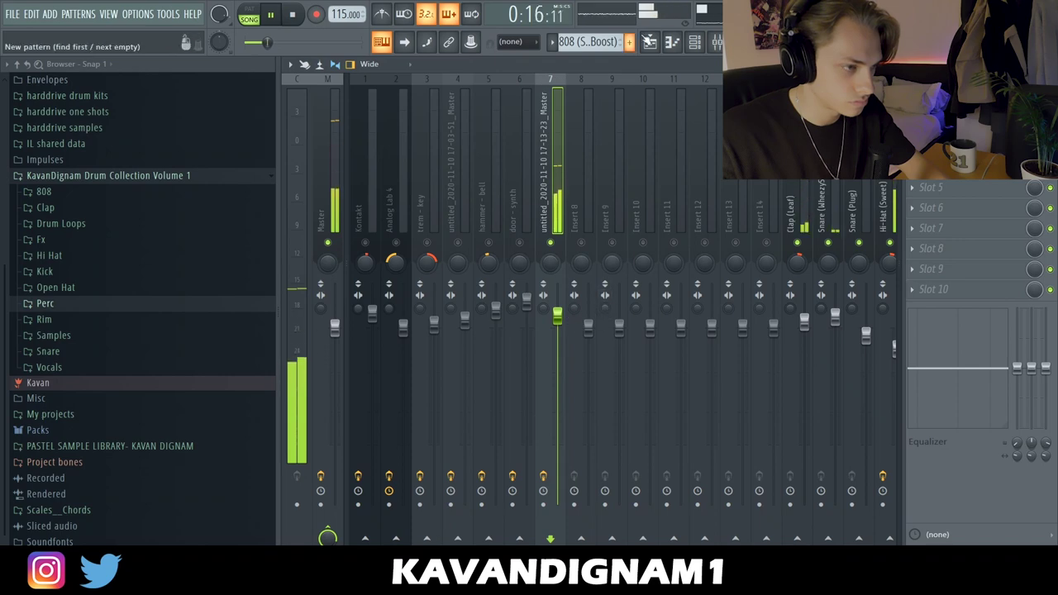
left_click(650, 41)
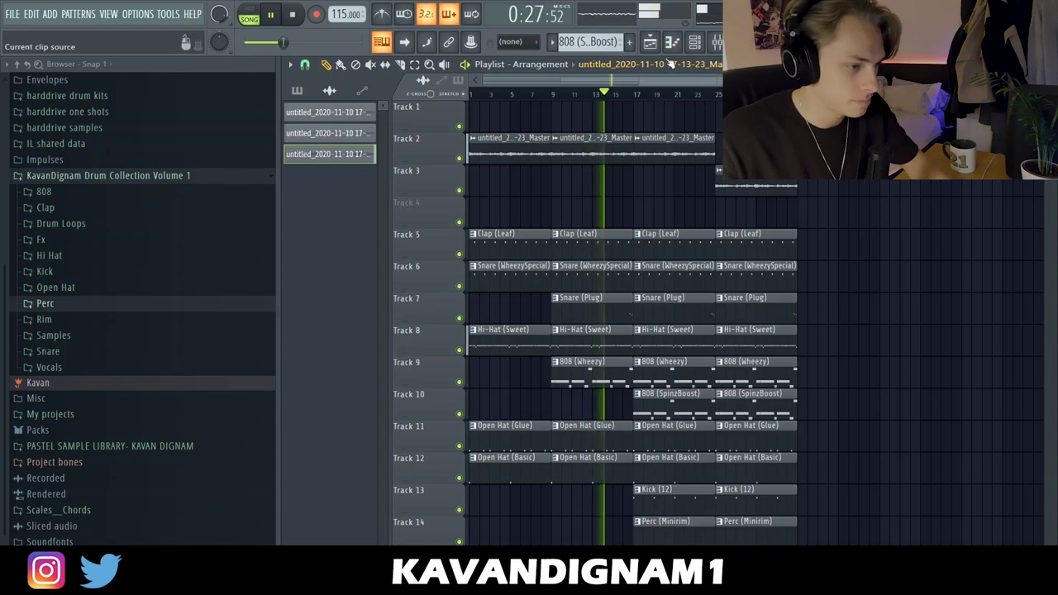
scroll(692, 173, "up", 2)
scroll(670, 263, "down", 2)
right_click(647, 374)
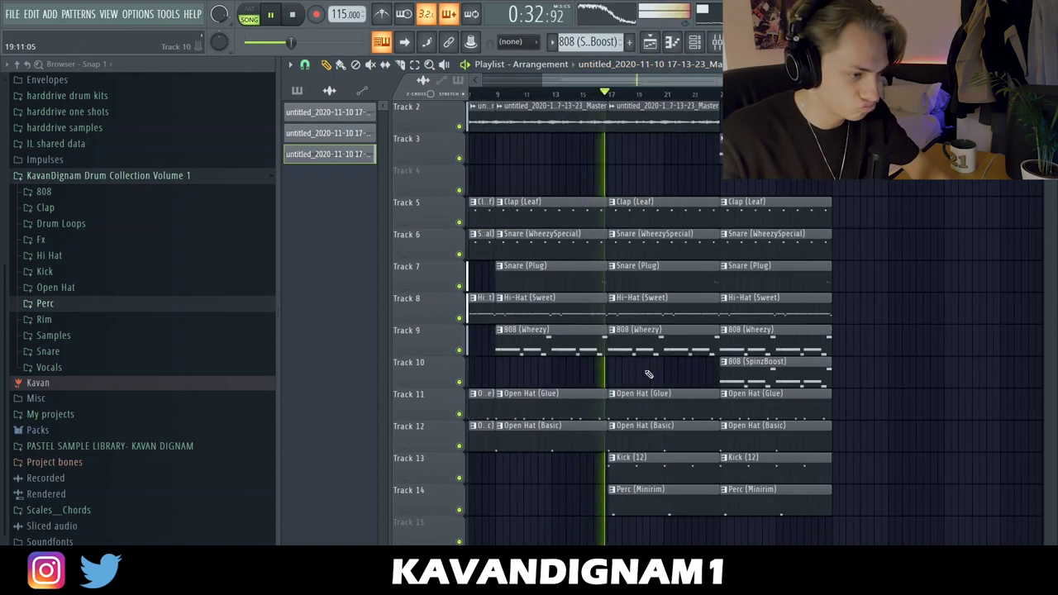
Delete the Perc (Minirim) clip from bars 17 to 24 on Track 14
right_click(664, 490)
scroll(680, 533, "down", 2)
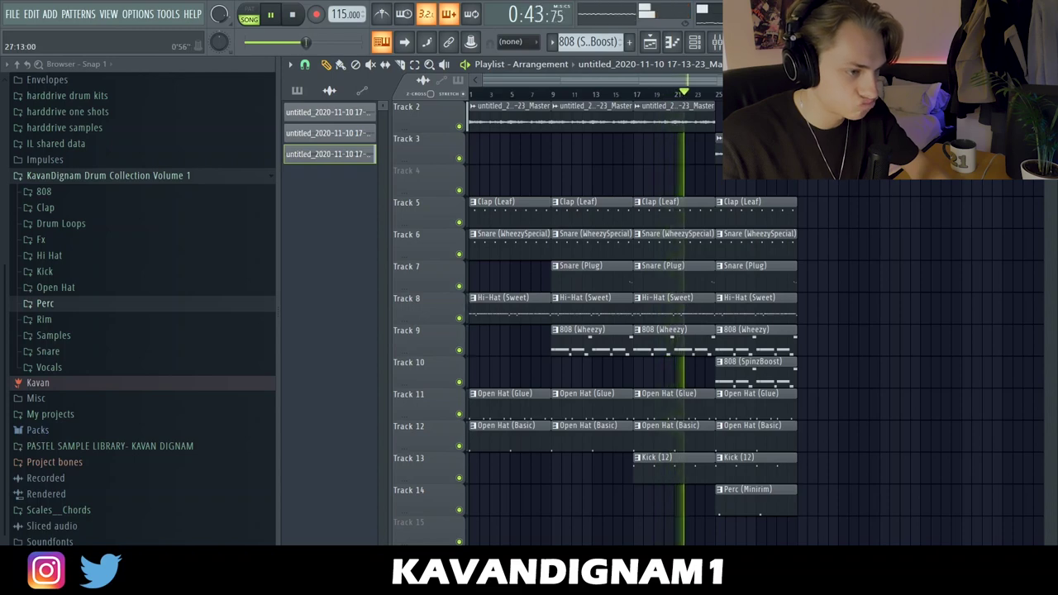
Duplicate the drum and 808 clips of bars 25 to 32 twice to fill bars 33 to 48, and clear the originals
scroll(775, 181, "up", 1)
left_click_drag(752, 227, 765, 535)
key("ctrl+b")
key("ctrl+b")
right_click(753, 188)
scroll(750, 402, "up", 2)
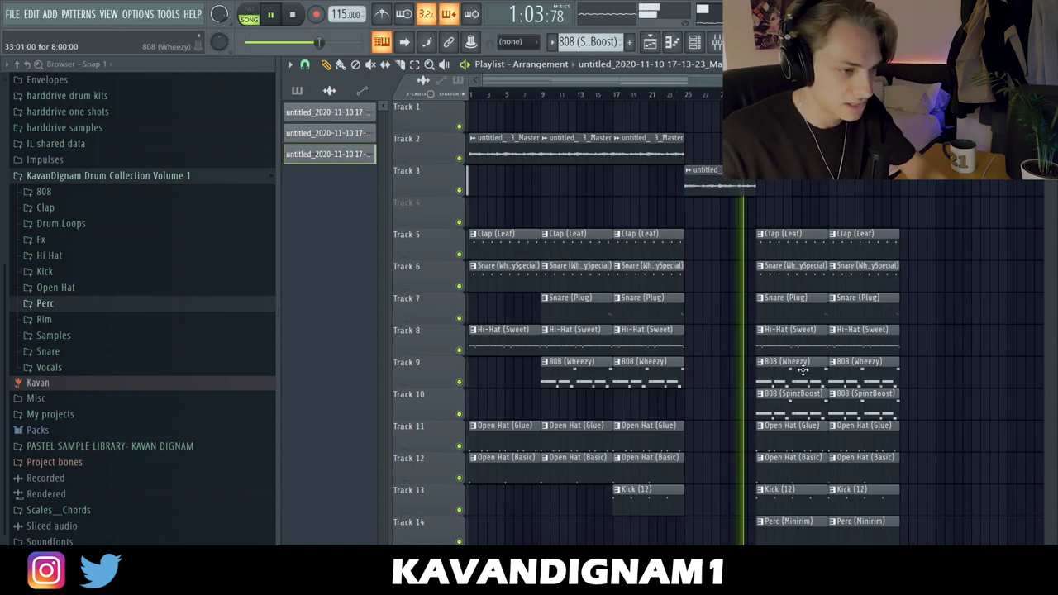
Delete the two 808 (Wheezy) clips from bars 33 to 48 on Track 9
right_click(802, 370)
right_click(864, 370)
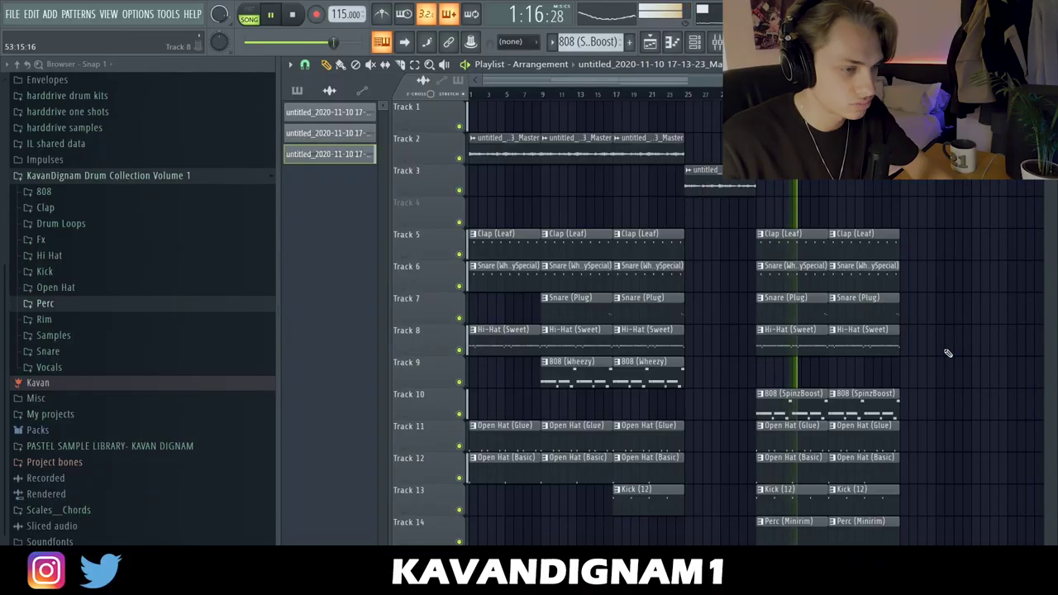
scroll(893, 378, "up", 3)
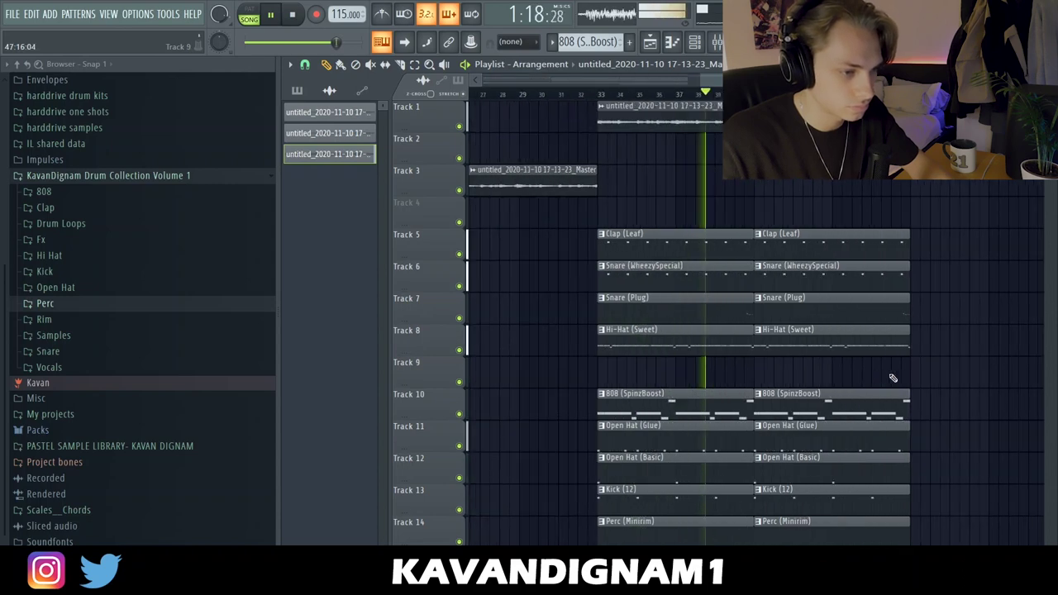
scroll(844, 380, "down", 2)
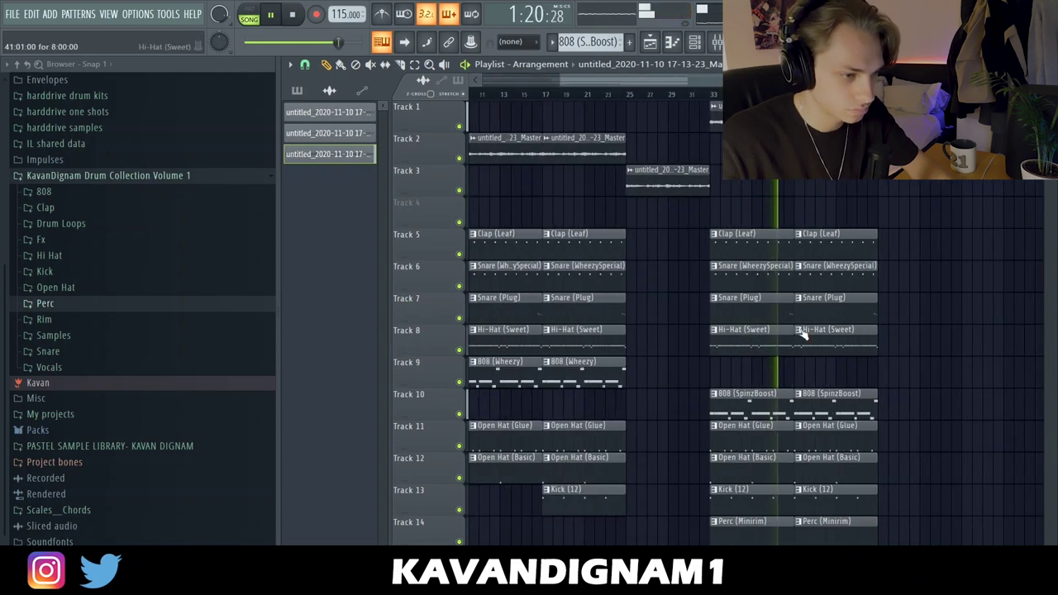
scroll(908, 374, "down", 1)
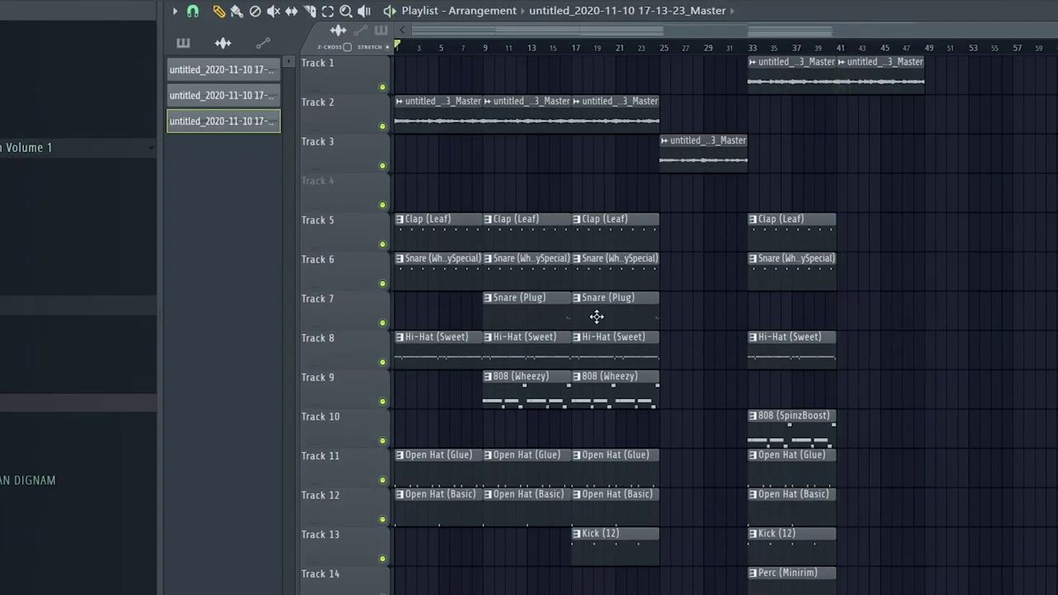
Extend the arrangement to bar 80 with copies of the earlier melody, drum and 808 sections, leaving only the Track 3 melody in bars 65 to 72
left_click(632, 311)
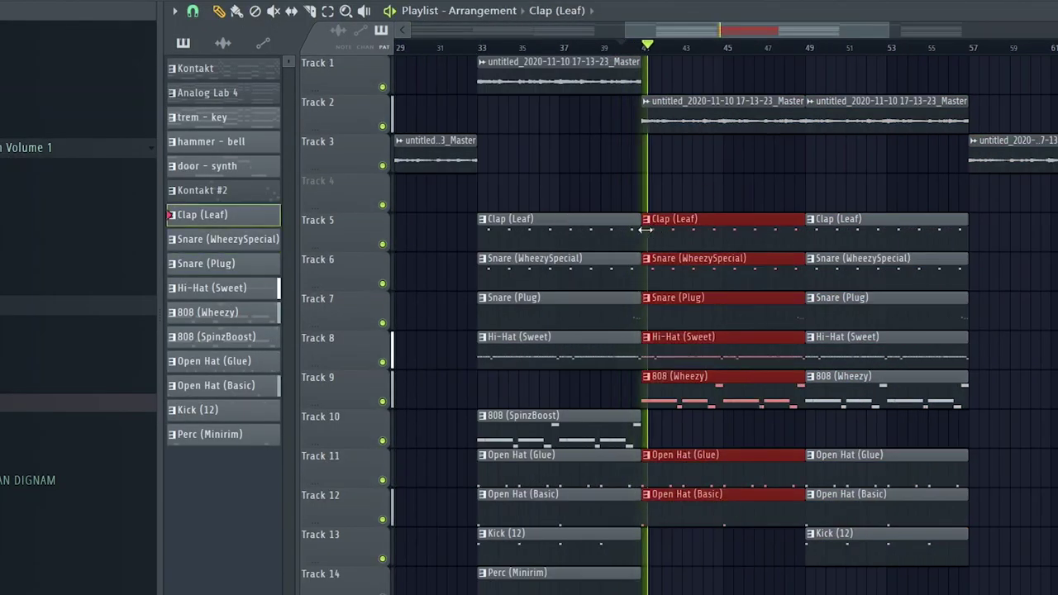
scroll(833, 286, "down", 1)
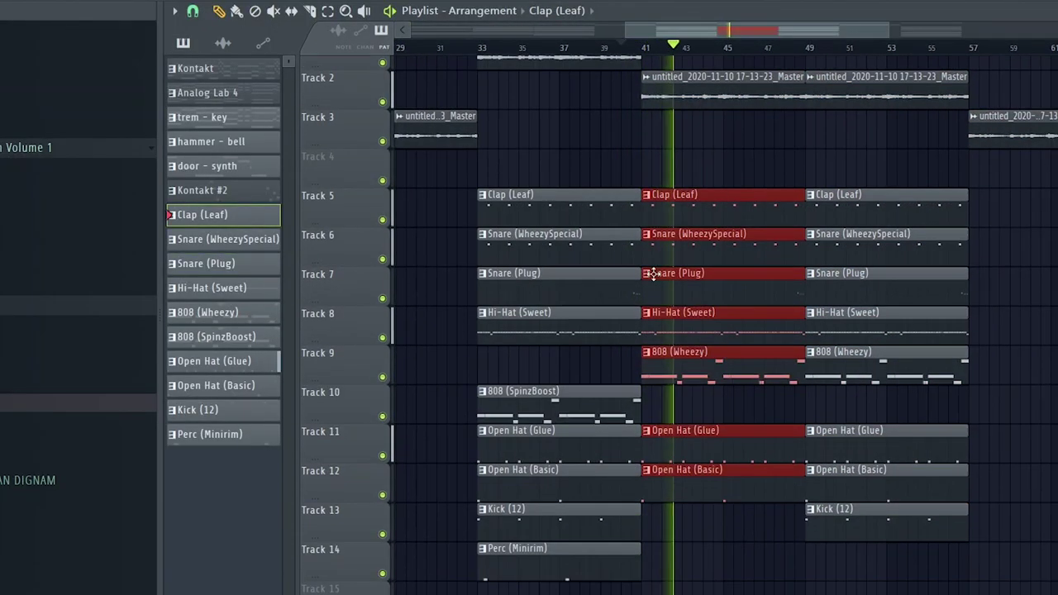
scroll(833, 286, "down", 2)
scroll(834, 286, "up", 2)
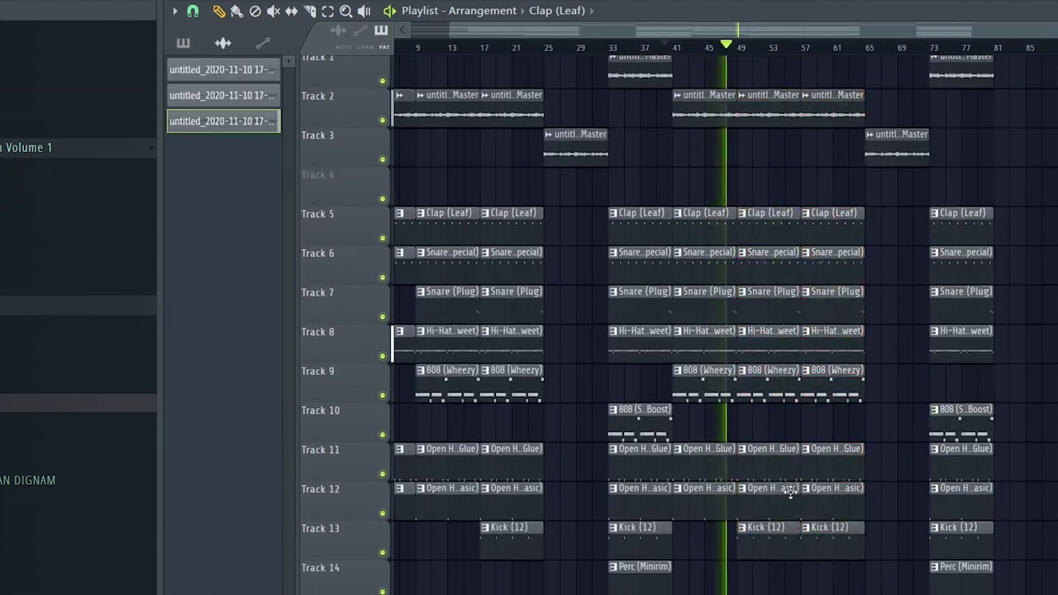
Delete the Kick (12) clip from bars 49 to 56 and place Perc (Minirim) clips on Track 14 at bars 49 and 57
left_click(559, 587)
left_click(690, 585)
scroll(716, 581, "up", 2)
left_click_drag(707, 579, 702, 574)
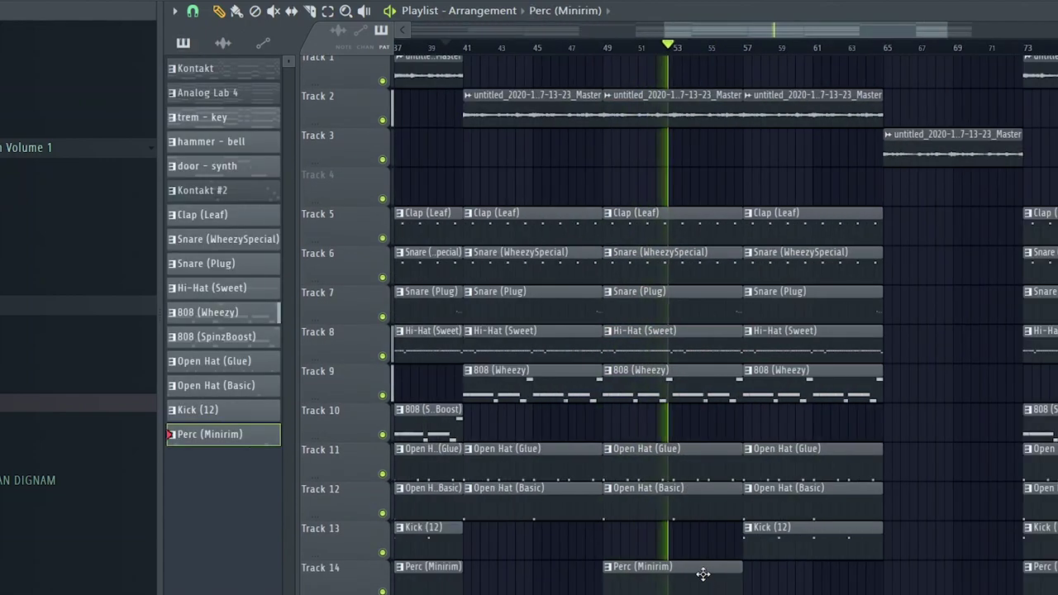
scroll(702, 575, "down", 2)
left_click(714, 585, "ctrl")
left_click(736, 589)
Delete the Open Hat (Glue) clip from bars 41 to 48 and the Perc (Minirim) clip from bars 49 to 56
scroll(582, 468, "up", 2)
right_click(584, 464)
left_click(535, 48)
scroll(750, 473, "down", 2)
right_click(769, 572)
scroll(825, 530, "down", 1)
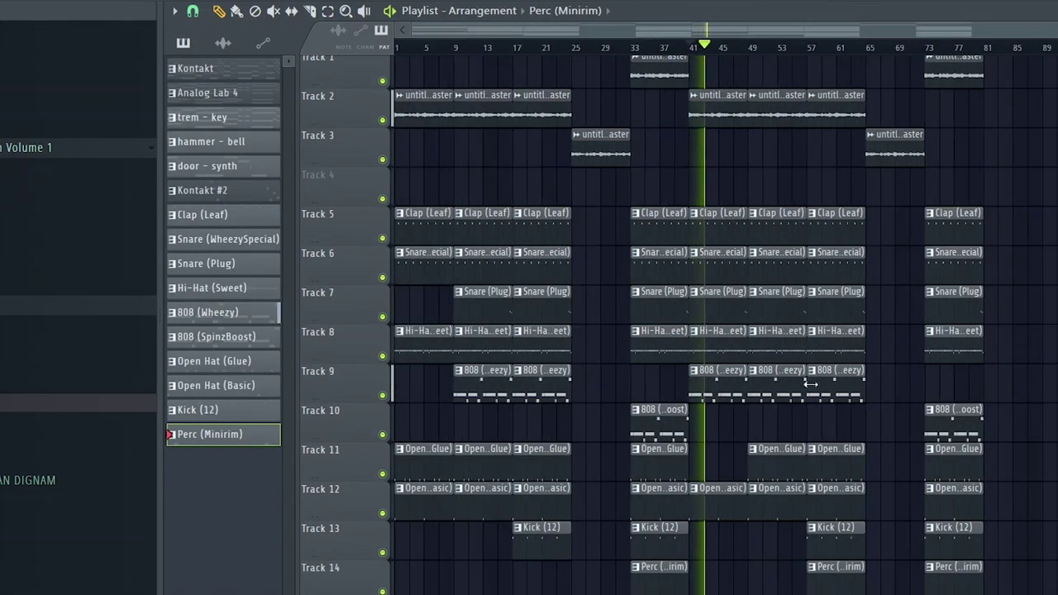
Remove the Perc (Minirim) clip from bars 57 to 64 and add a melody clip on Track 3 at bars 81 to 88
left_click(807, 47)
scroll(835, 331, "up", 2)
scroll(902, 83, "down", 2)
left_click(925, 47)
left_click(903, 165)
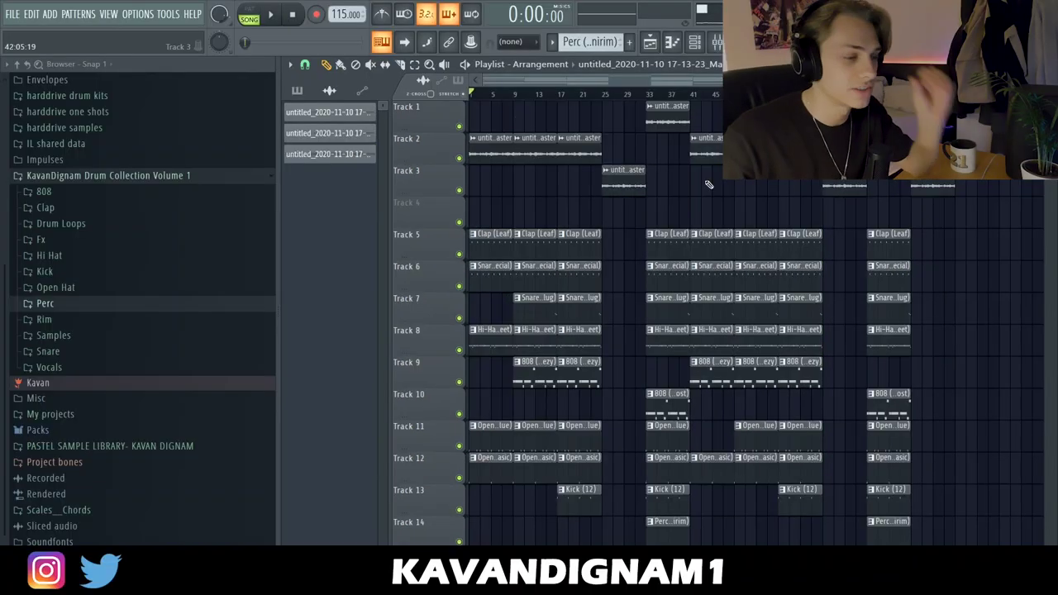
Play the arrangement from the start and spot-check the sections at bars 9, 25, 33, 41 and 65, and the lead-in to bar 73
left_click_drag(582, 551, 490, 139)
key("space")
left_click(497, 97, "ctrl")
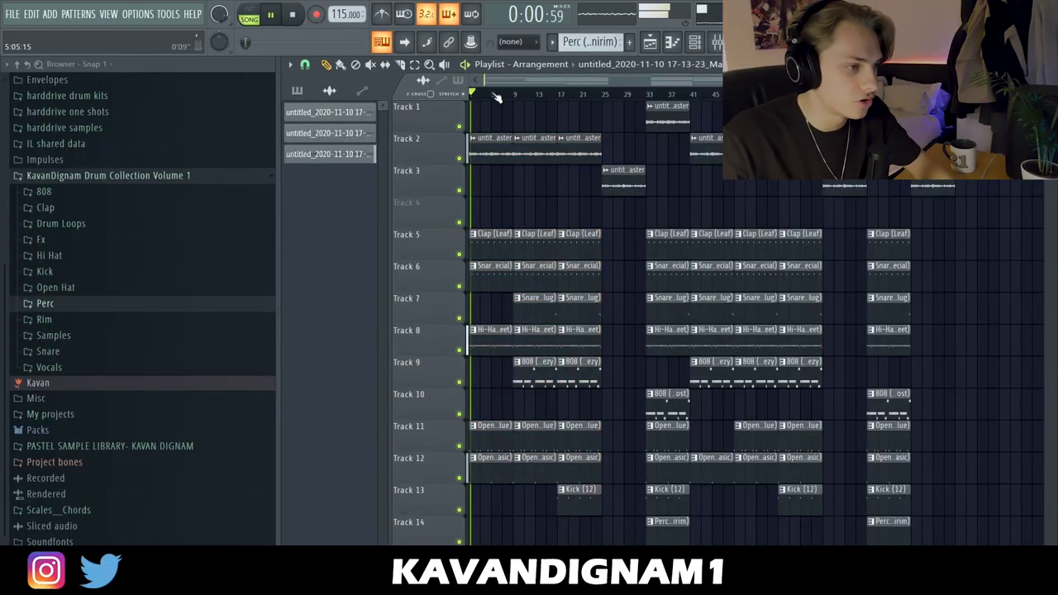
left_click(513, 97)
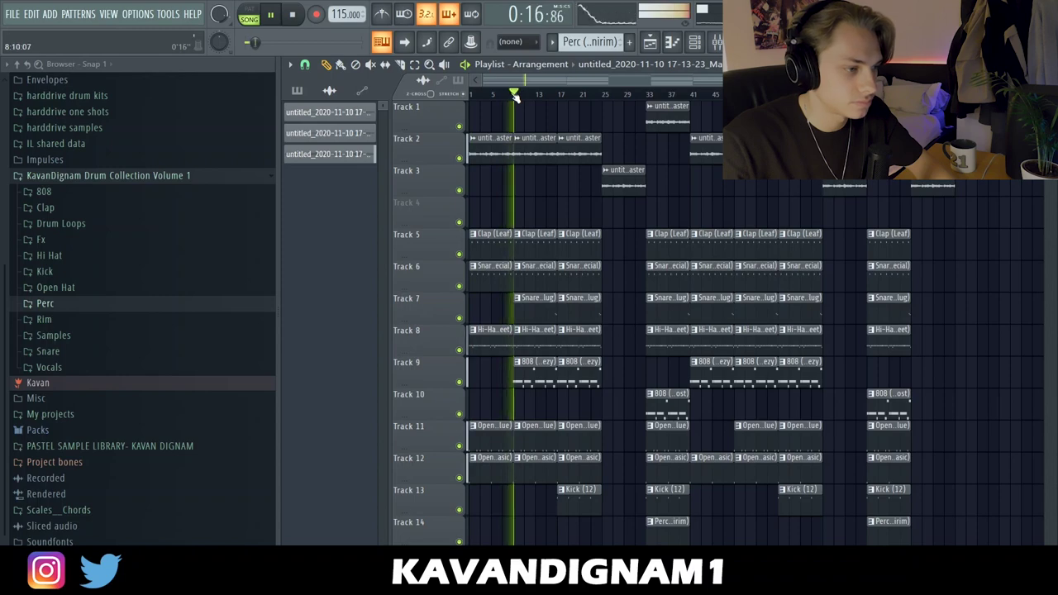
left_click(605, 94)
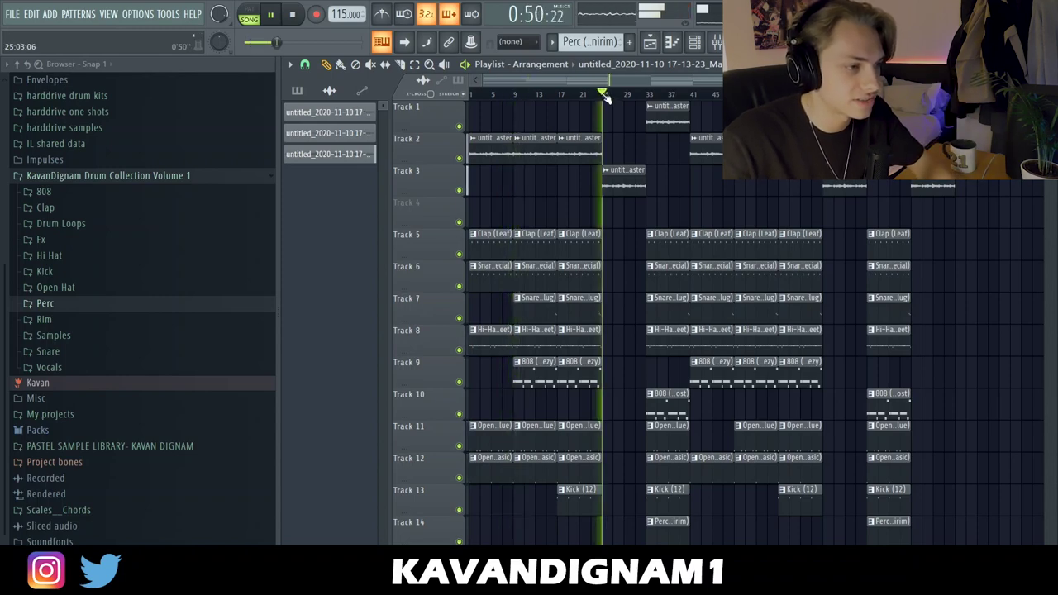
left_click(649, 95)
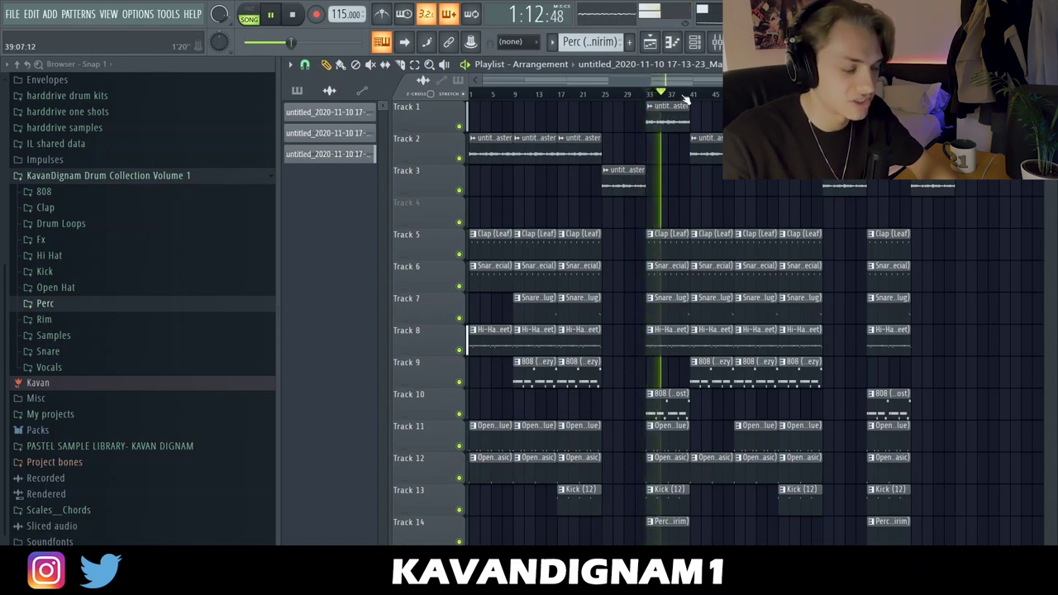
left_click(689, 97)
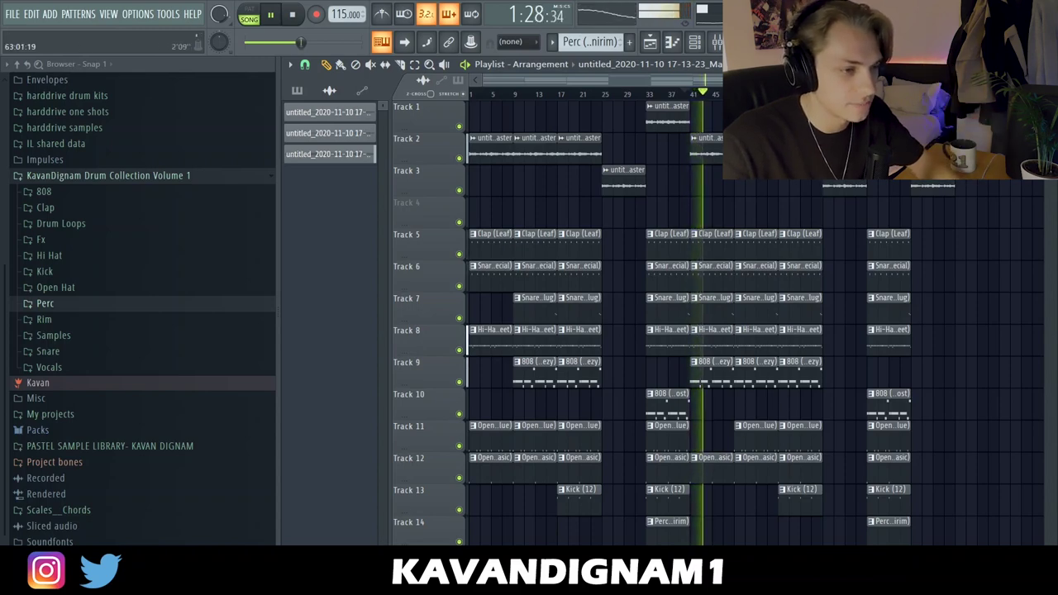
scroll(812, 95, "right", 1)
left_click(807, 94)
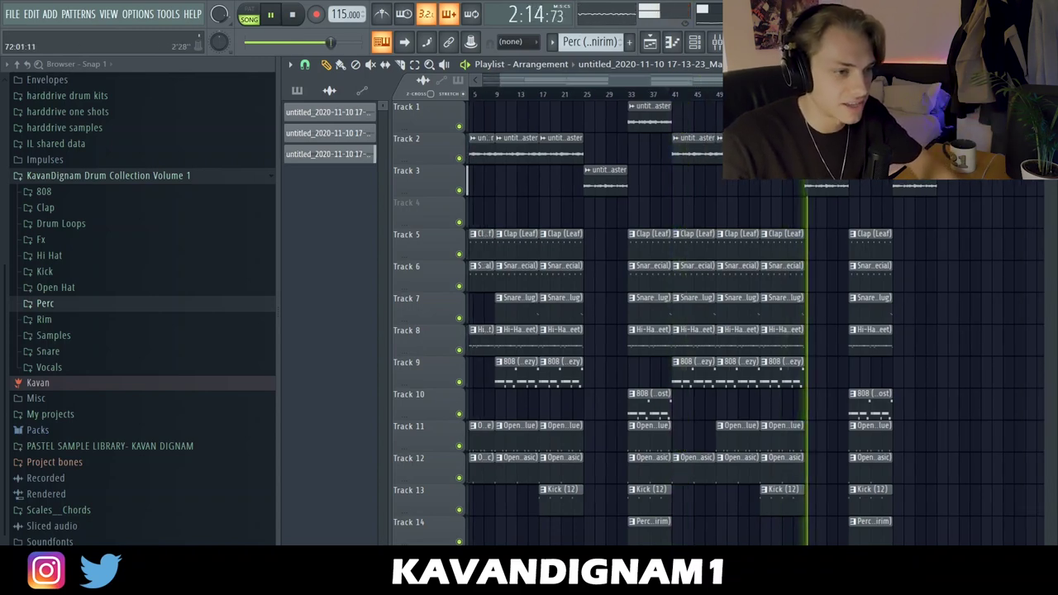
left_click(843, 94)
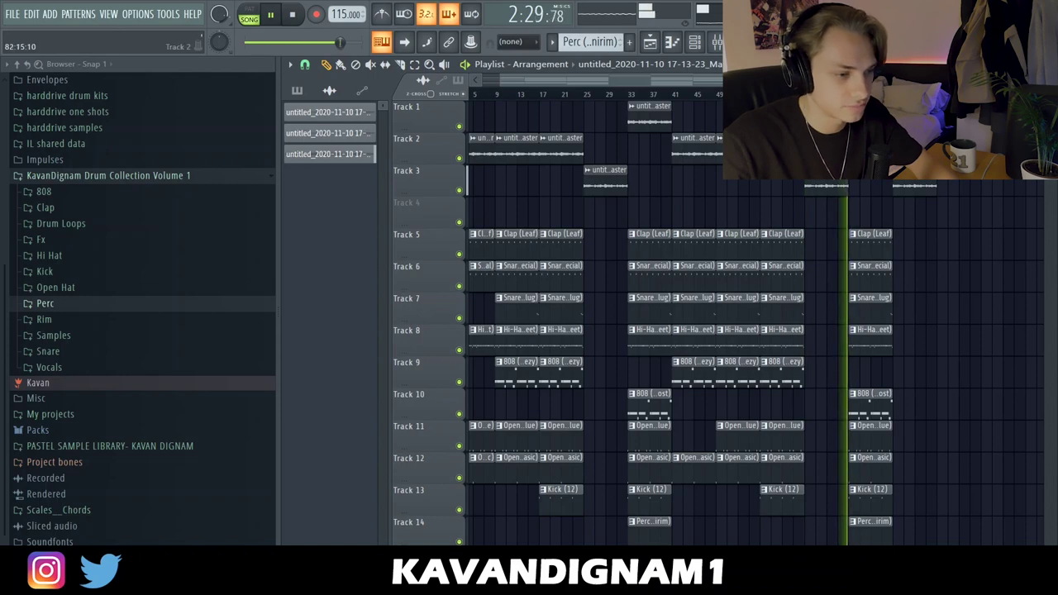
Clear the Track 3 melody from bars 81 to 88, duplicate the bars 73 to 80 drum and 808 clips there, and stop playback
left_click_drag(893, 549, 853, 199)
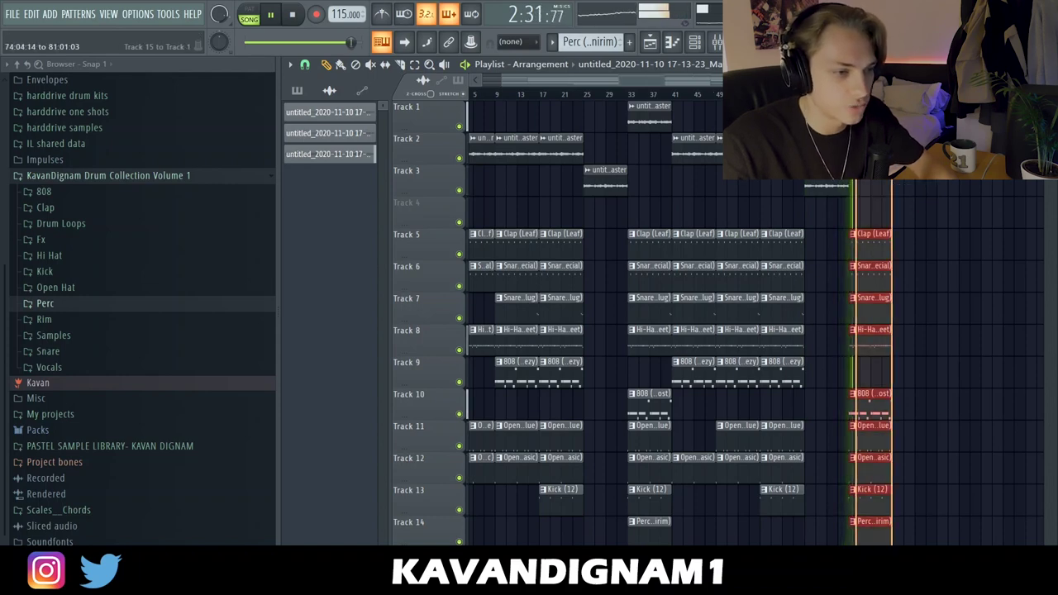
key("ctrl+b")
key("ctrl+d")
scroll(930, 153, "left", 1)
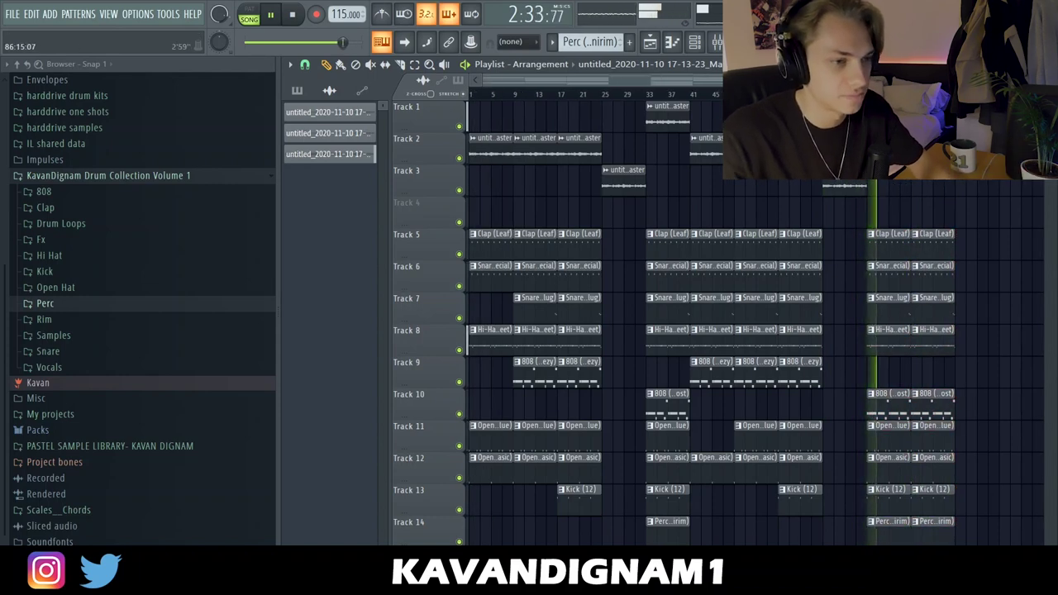
key("space")
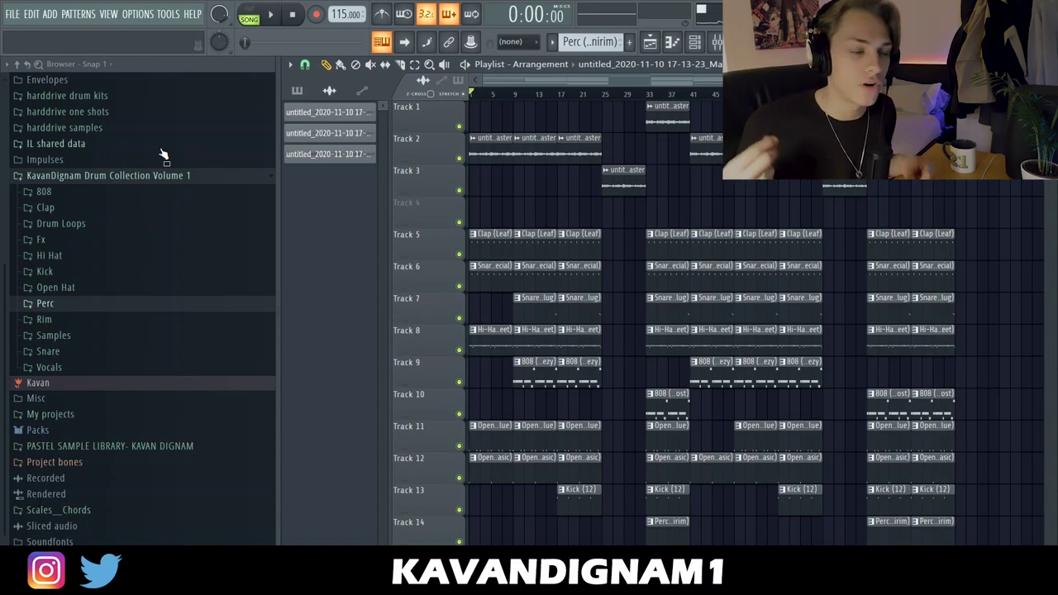